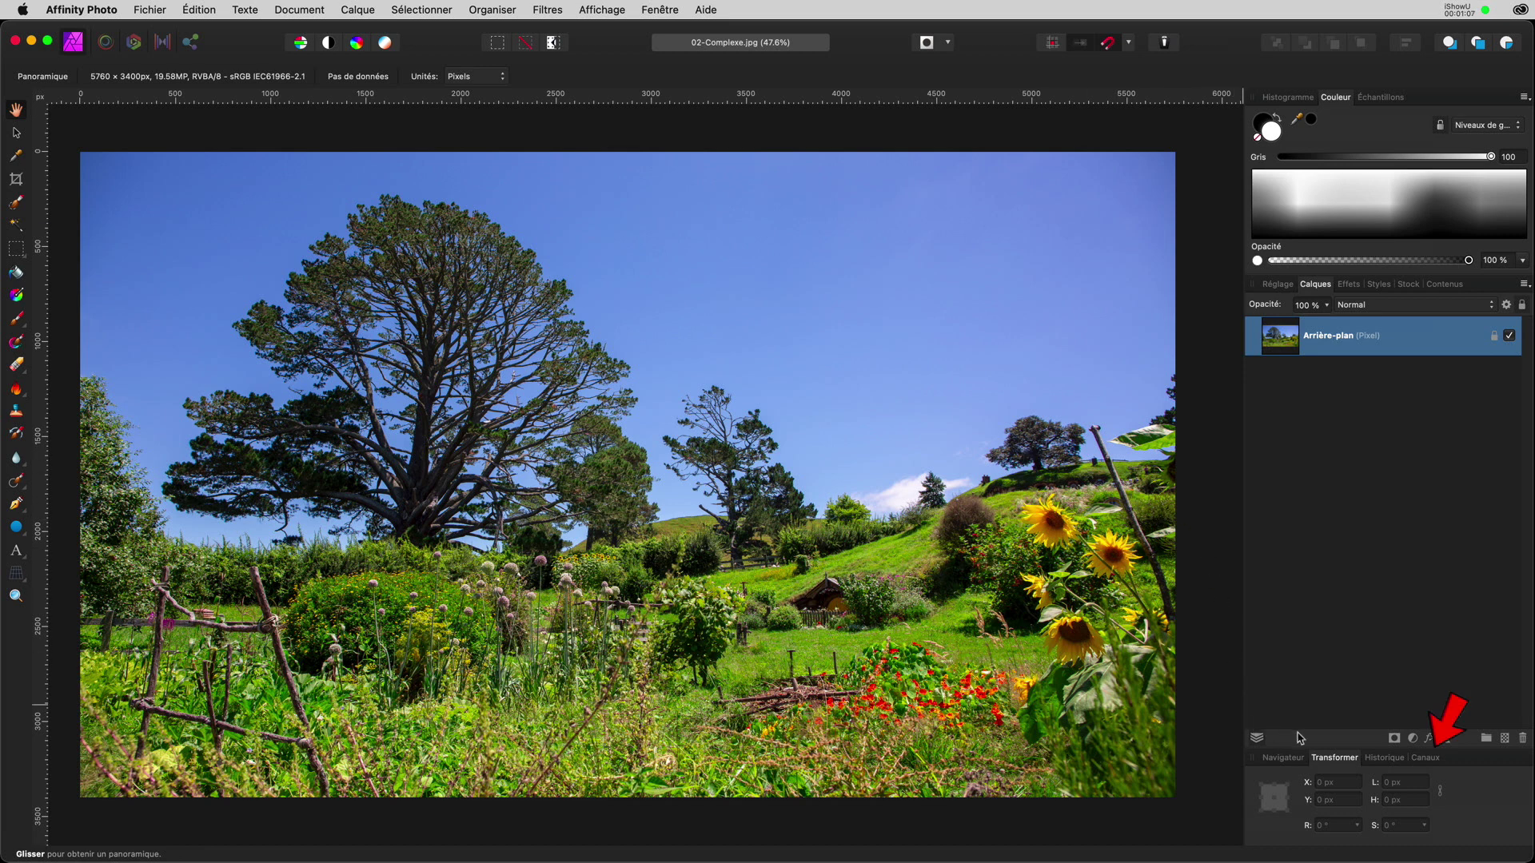
- Compare the red, green and blue composite channels one at a time, ending with only Composite Bleu shown
{"action": "left_click", "coordinate": [1426, 757]}
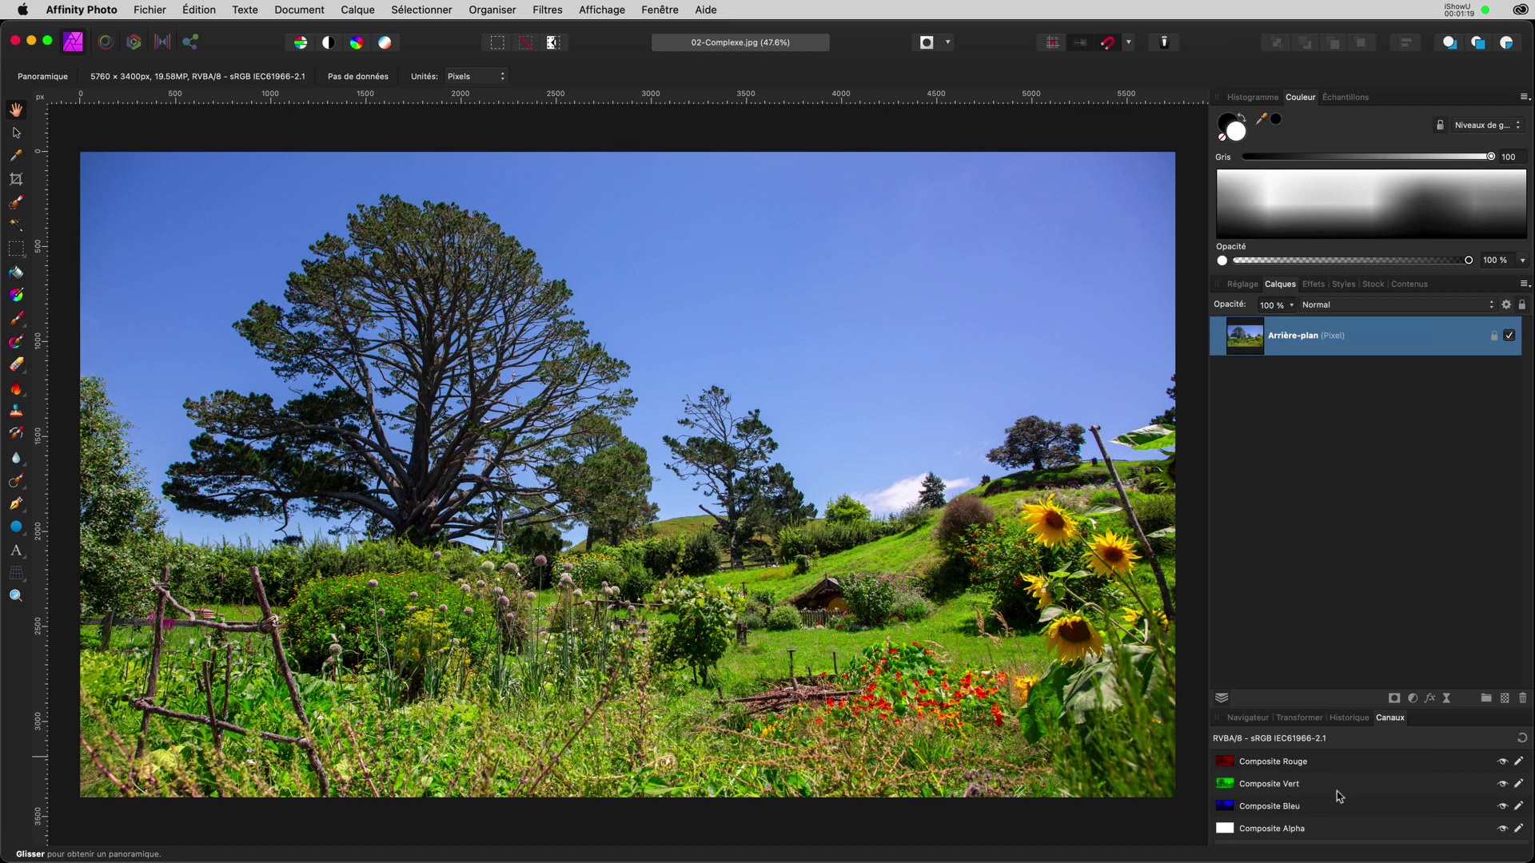
{"action": "left_click", "coordinate": [1228, 766]}
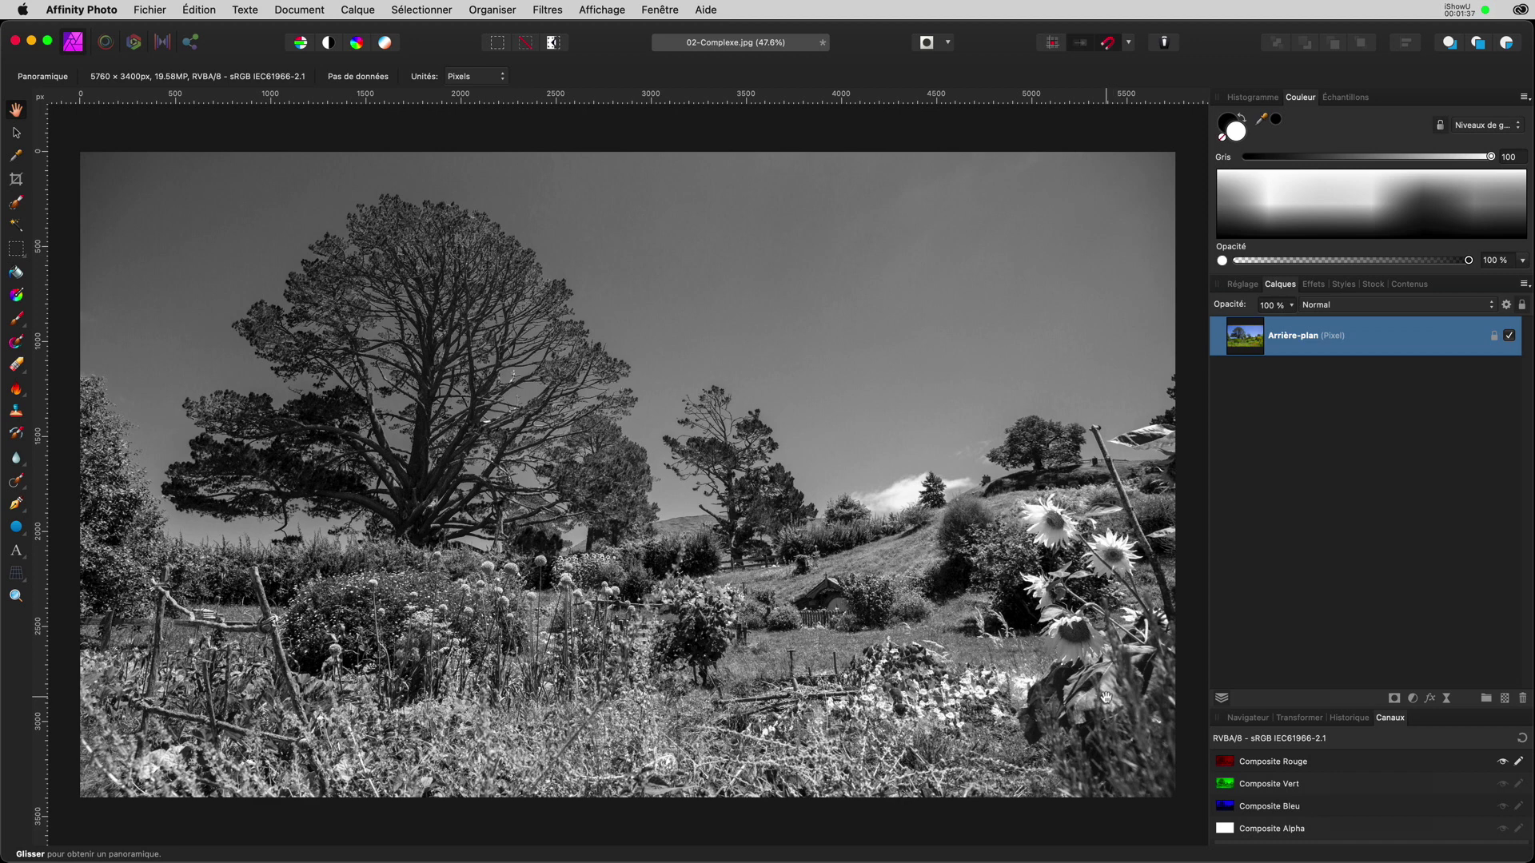
{"action": "left_click", "coordinate": [1224, 790]}
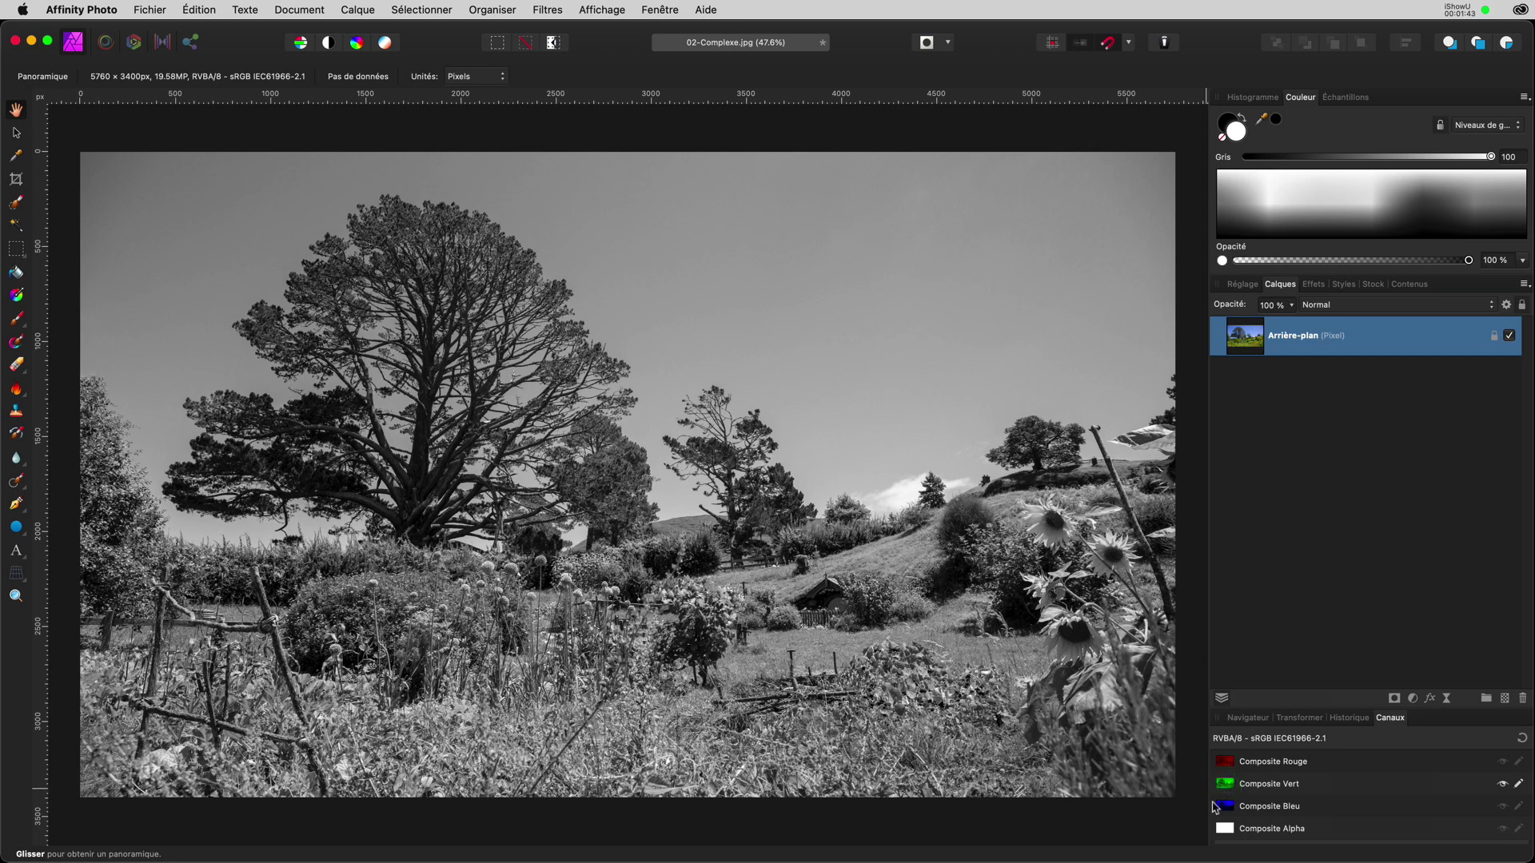
{"action": "left_click", "coordinate": [1226, 808]}
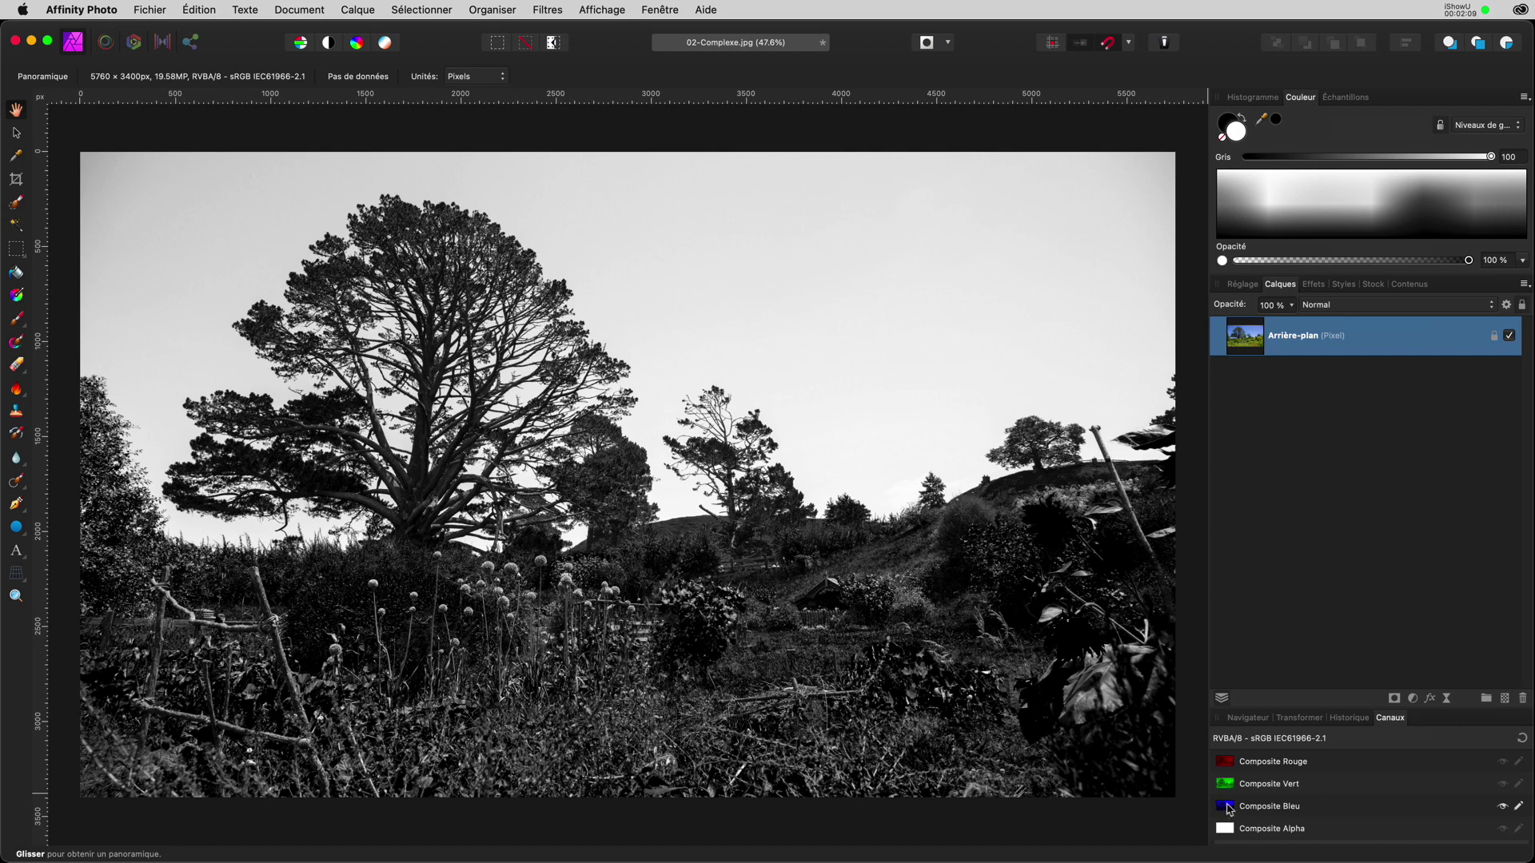
{"action": "left_click", "coordinate": [1226, 764]}
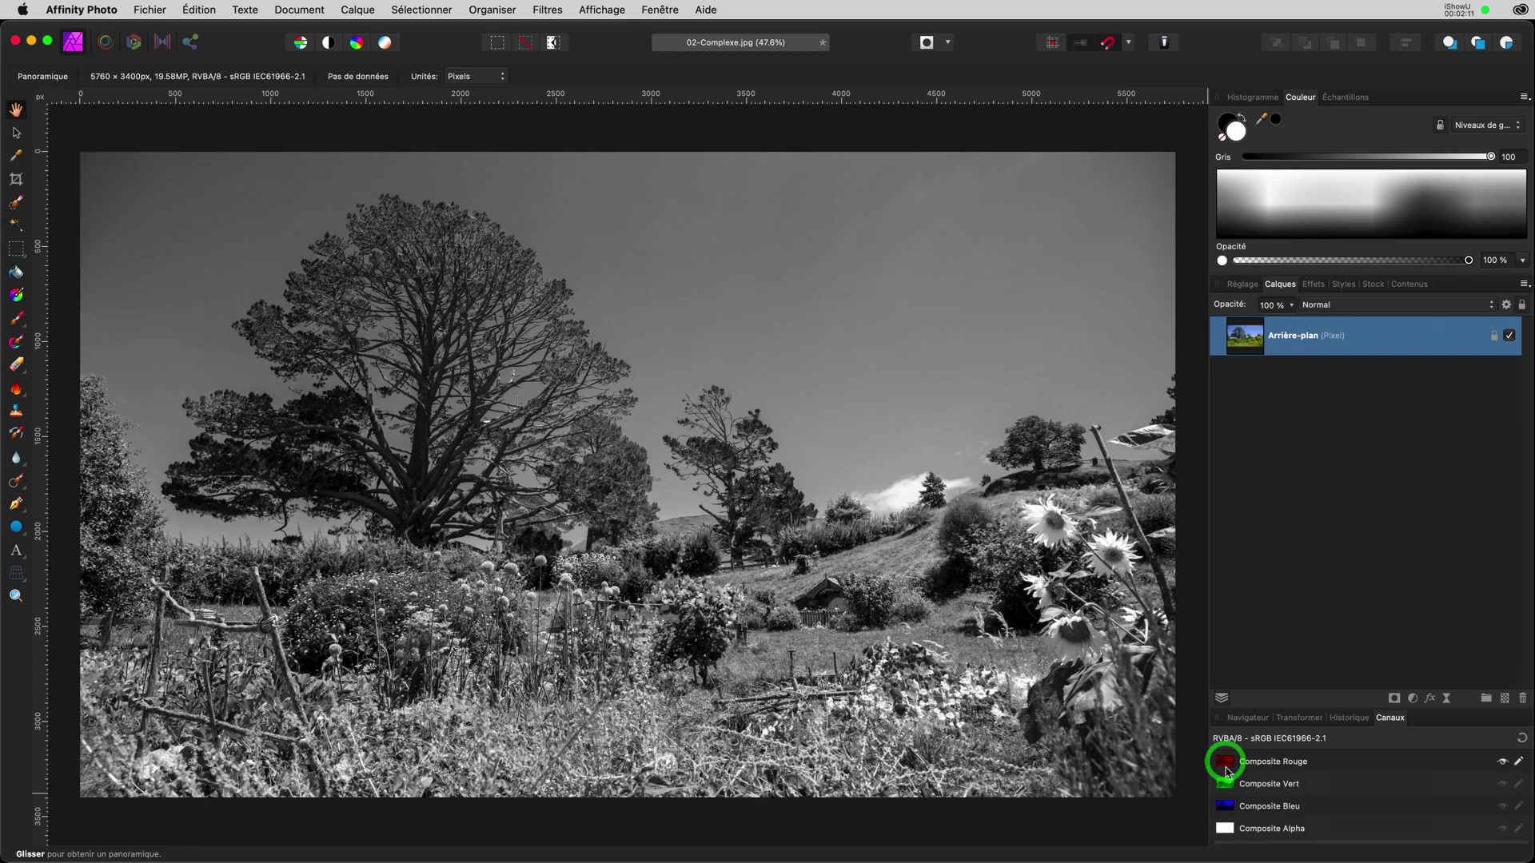
{"action": "left_click", "coordinate": [1225, 783]}
{"action": "left_click", "coordinate": [1224, 808]}
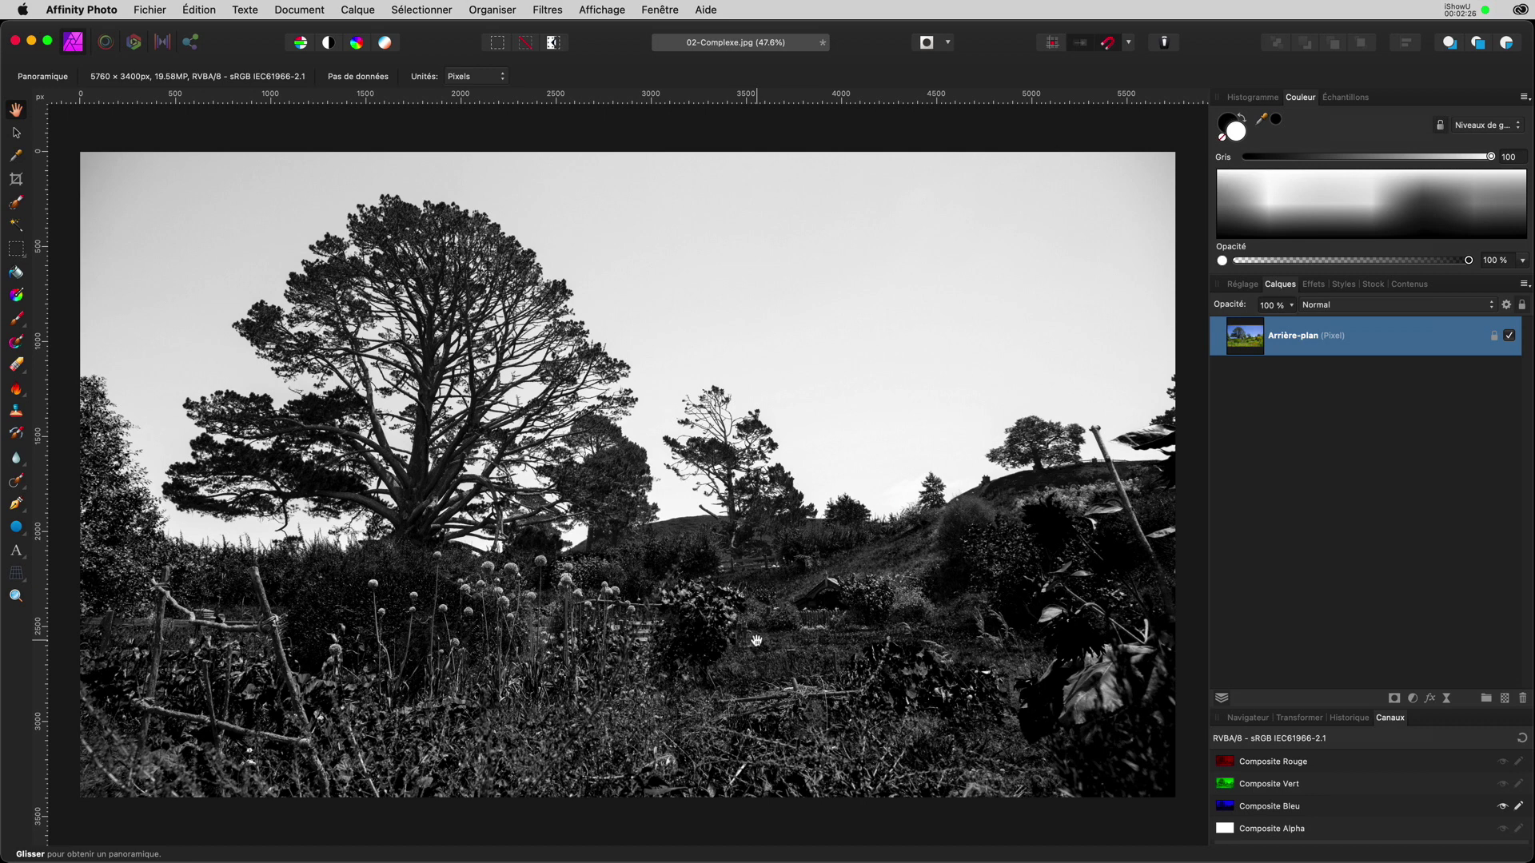
- Add a Levels (Niveaux) adjustment above the Arrière-plan layer
{"action": "left_click", "coordinate": [1248, 343]}
{"action": "left_click", "coordinate": [1413, 700]}
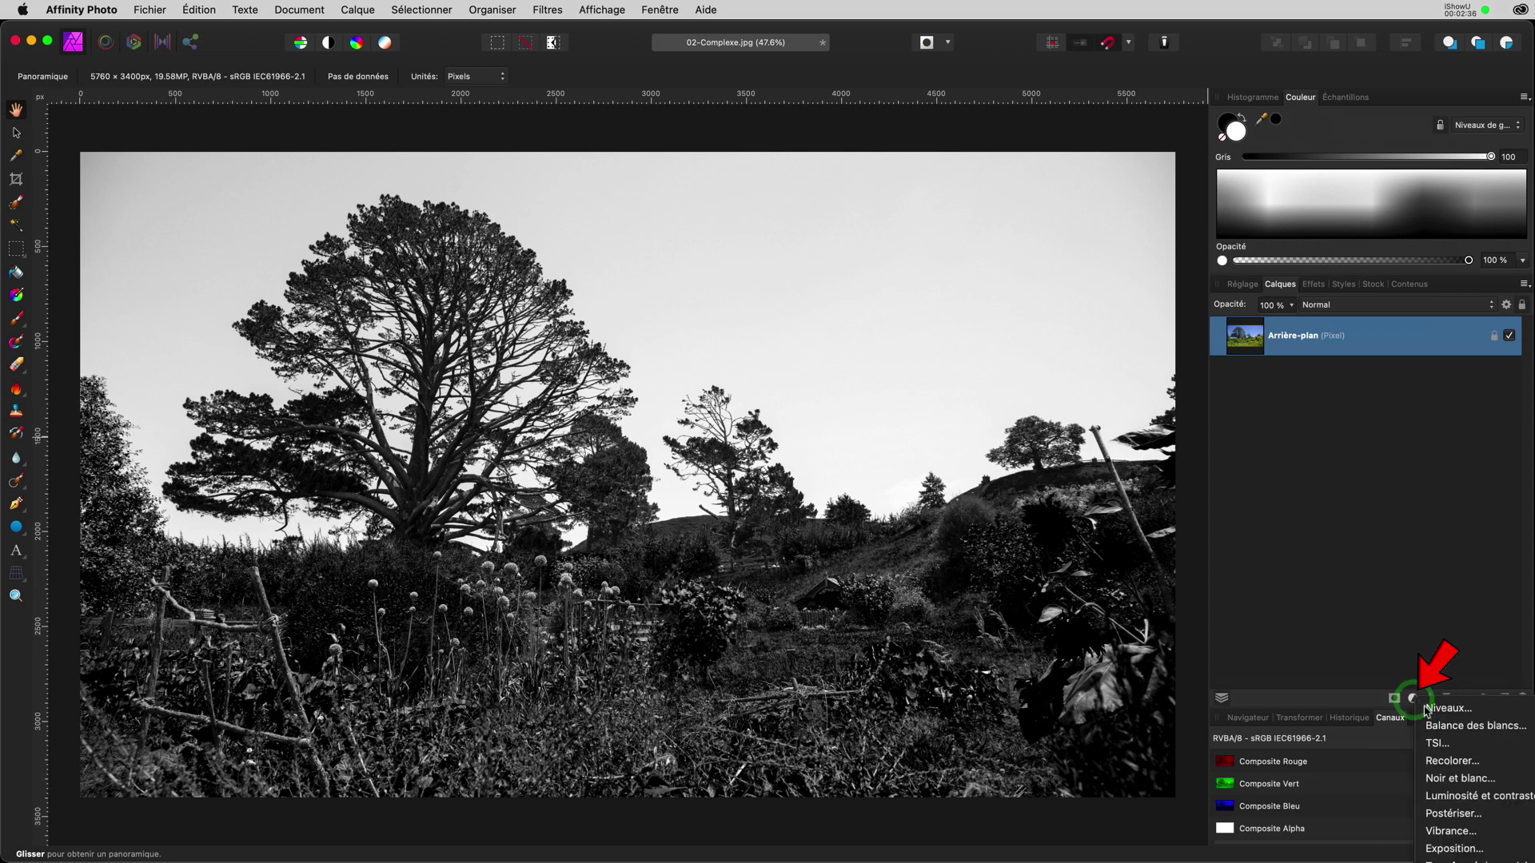
{"action": "left_click", "coordinate": [1429, 709]}
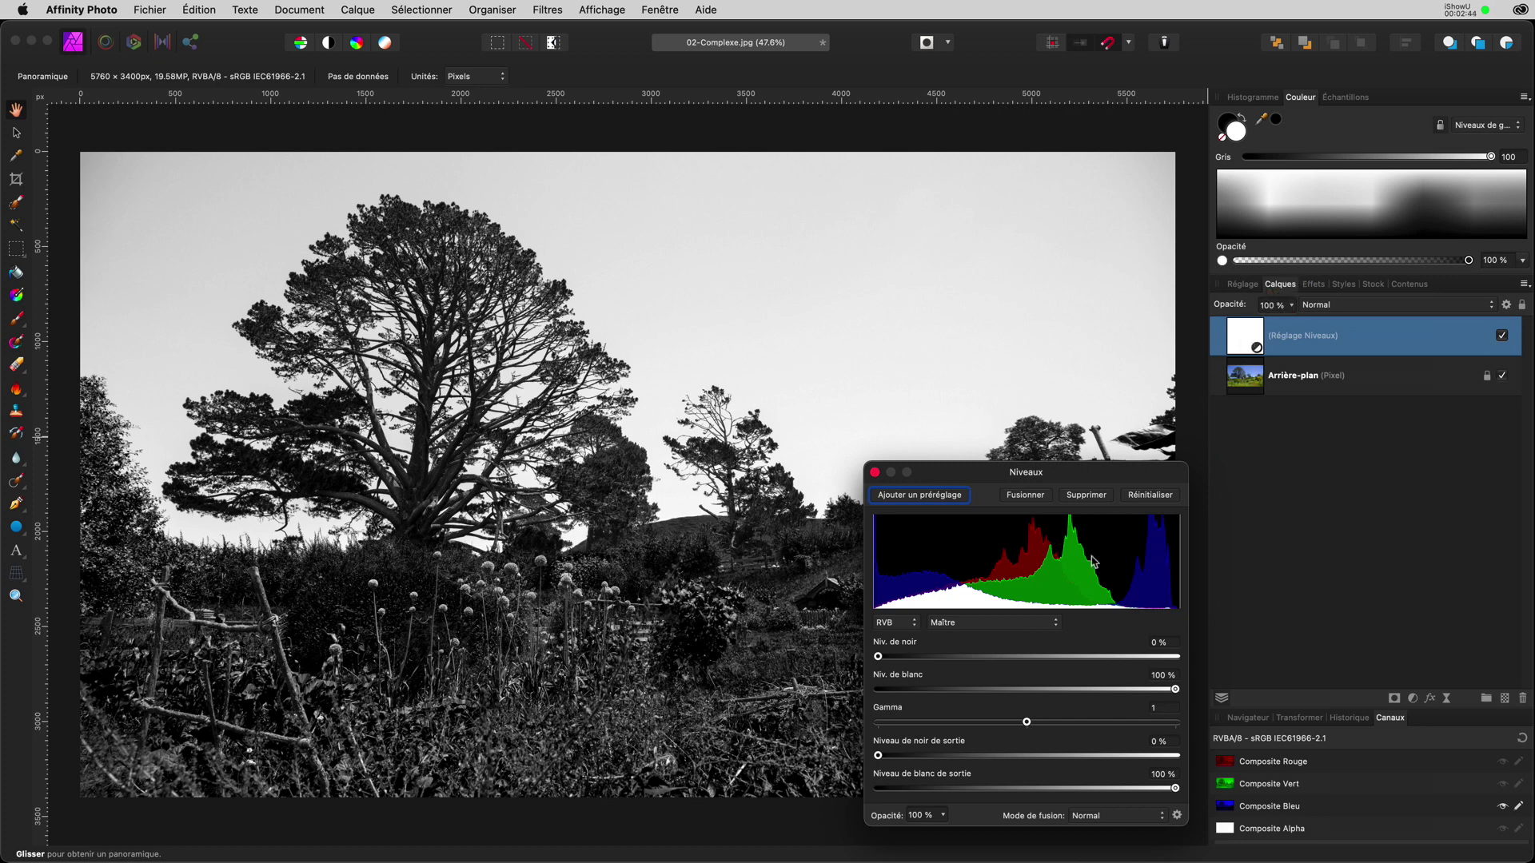
- Set both the black level and the white level to 59%, rendering the sky black and the trees and ground white
{"action": "mouse_move", "coordinate": [878, 660]}
{"action": "left_mouse_down"}
{"action": "mouse_move", "coordinate": [1084, 664]}
{"action": "mouse_move", "coordinate": [1042, 662]}
{"action": "mouse_move", "coordinate": [1070, 660]}
{"action": "left_mouse_up"}
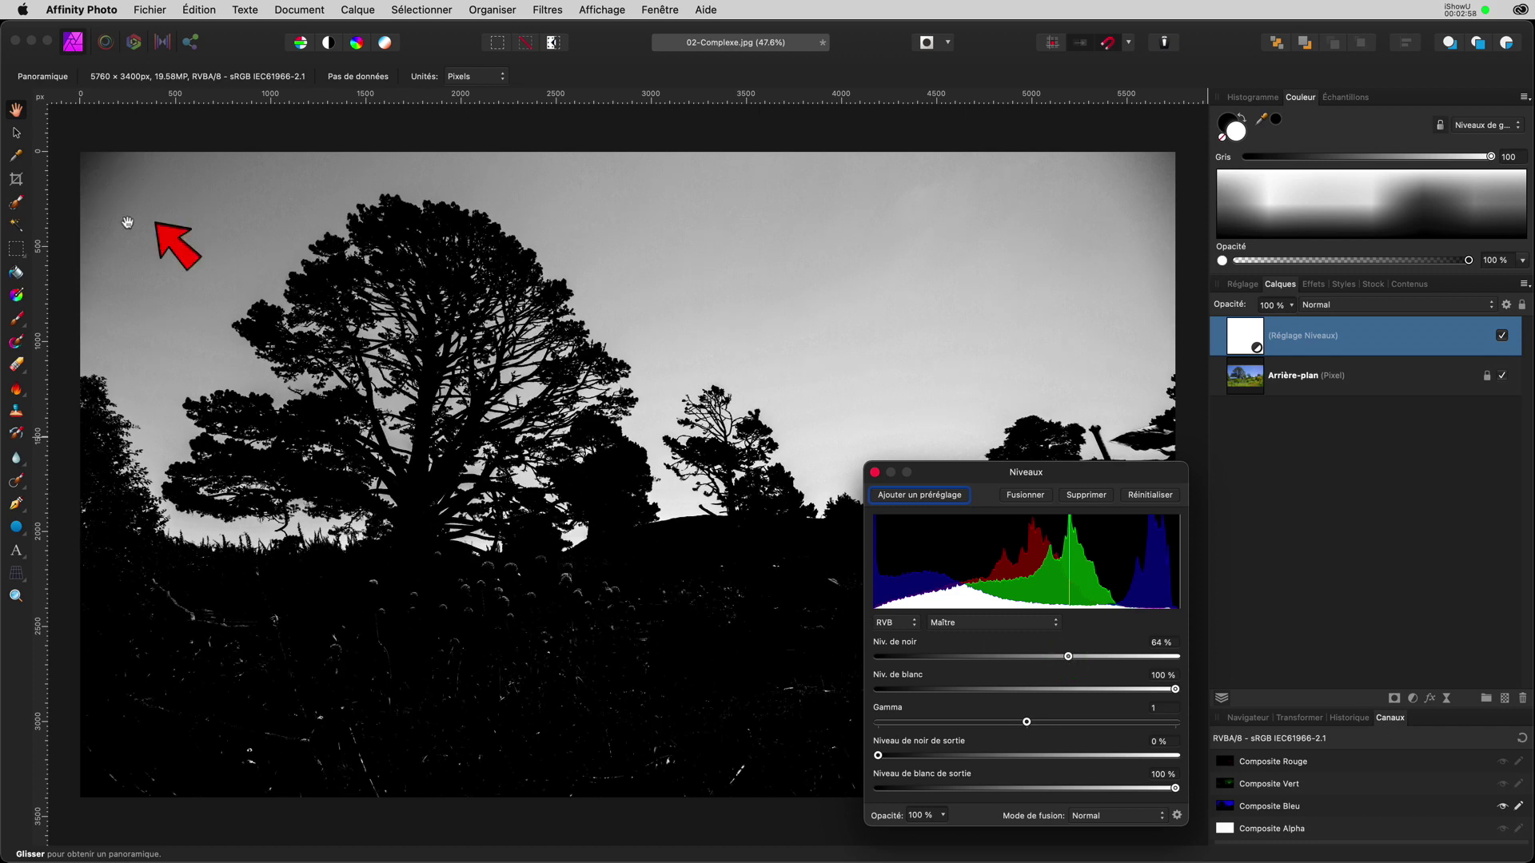
{"action": "left_click_drag", "start_coordinate": [1072, 660], "coordinate": [1015, 658]}
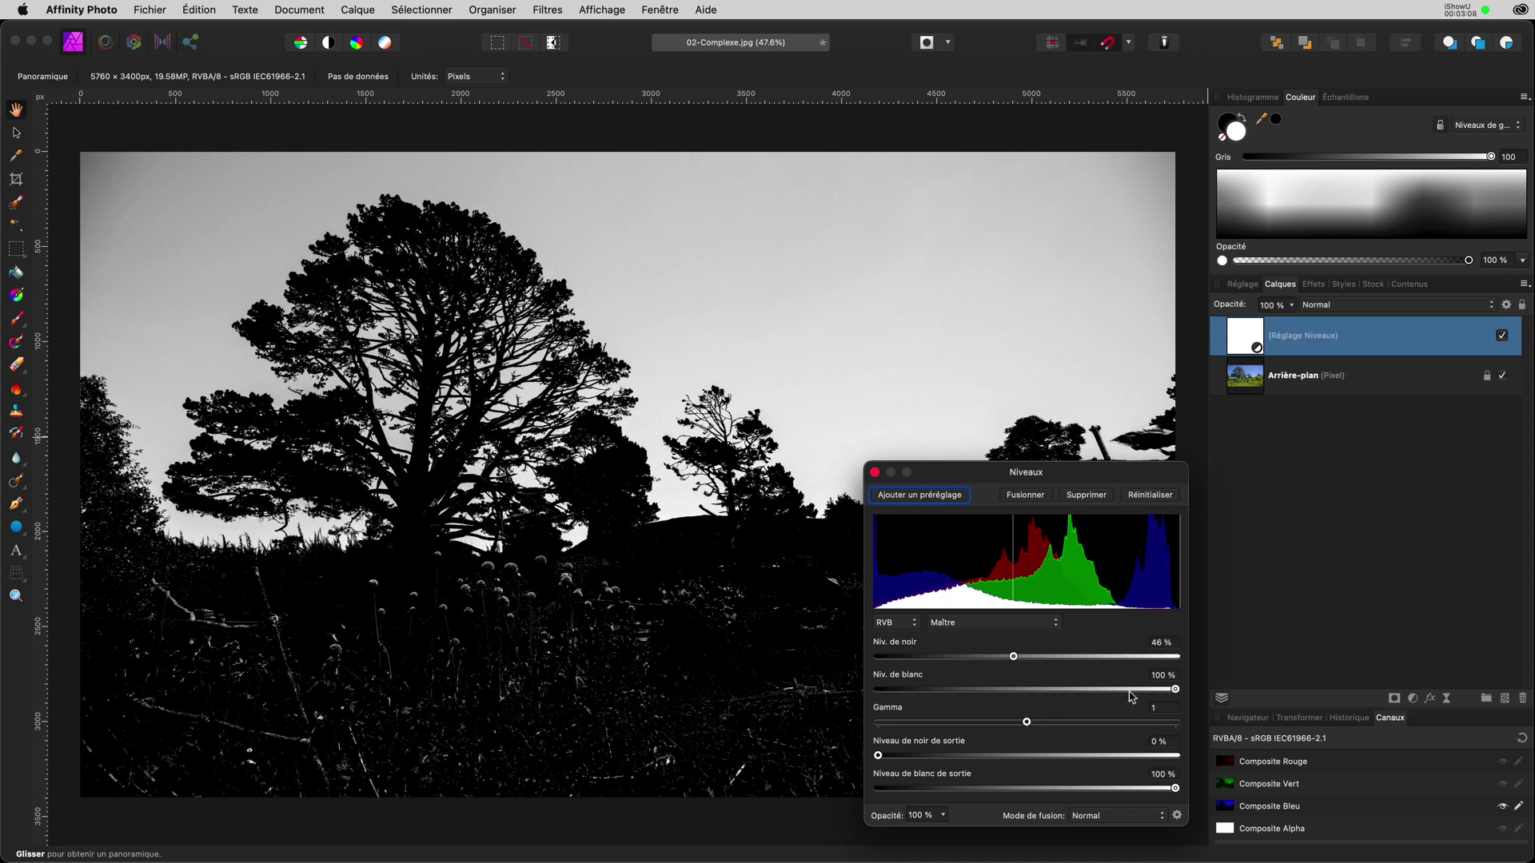
{"action": "left_click_drag", "start_coordinate": [1175, 689], "coordinate": [1055, 658]}
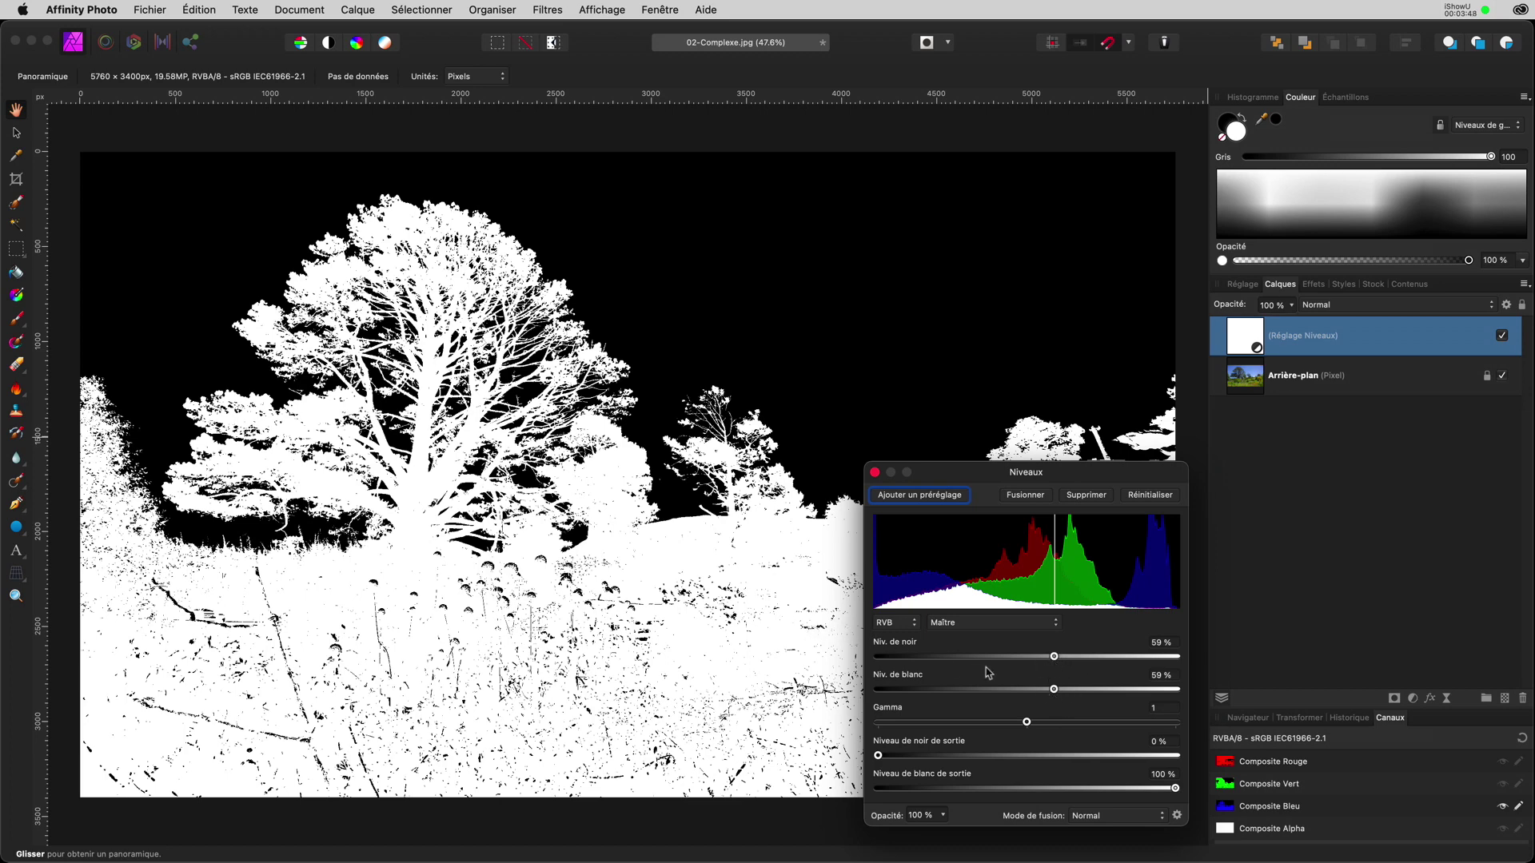
{"action": "left_click_drag", "start_coordinate": [1054, 656], "coordinate": [1054, 658]}
{"action": "left_click_drag", "start_coordinate": [1054, 657], "coordinate": [1055, 657]}
{"action": "left_click", "coordinate": [875, 473]}
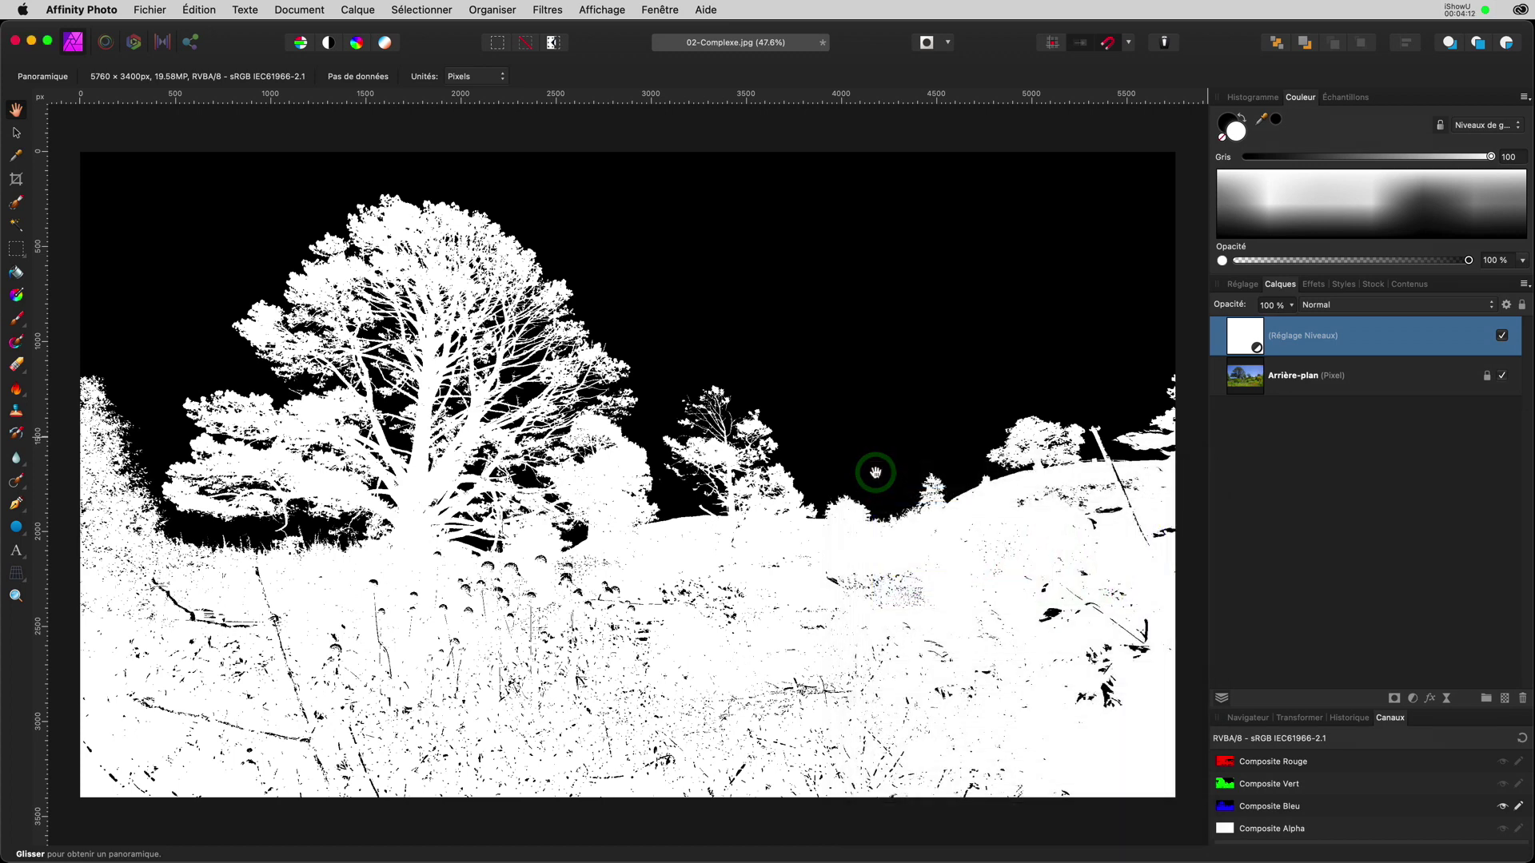
- Load Composite Bleu as a pixel selection and use it to mask the Arrière-plan layer
{"action": "left_click", "coordinate": [1246, 387]}
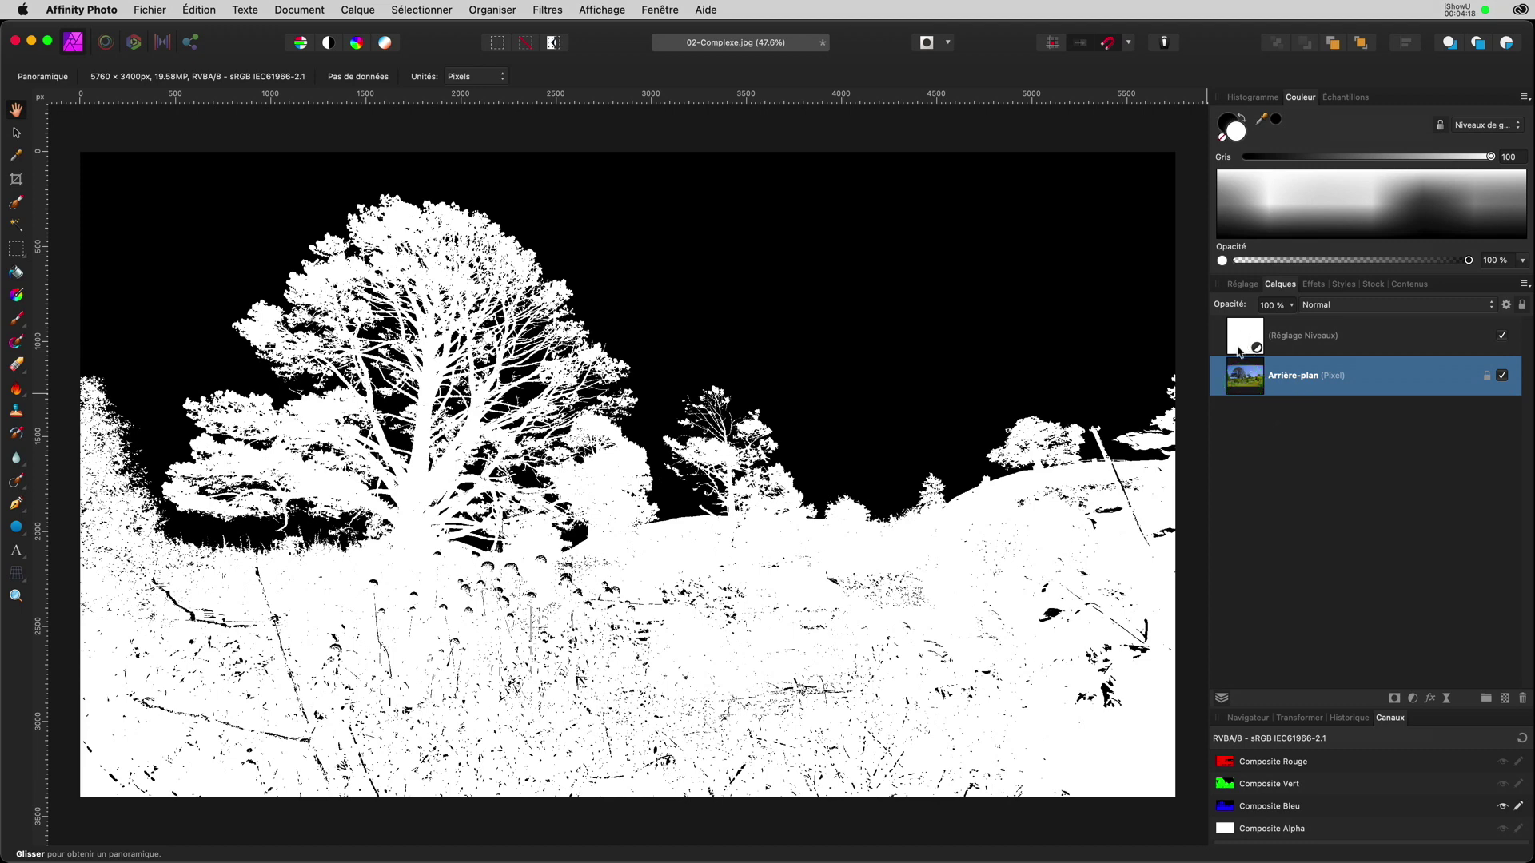
{"action": "left_click", "coordinate": [1244, 385]}
{"action": "right_click", "coordinate": [1228, 813]}
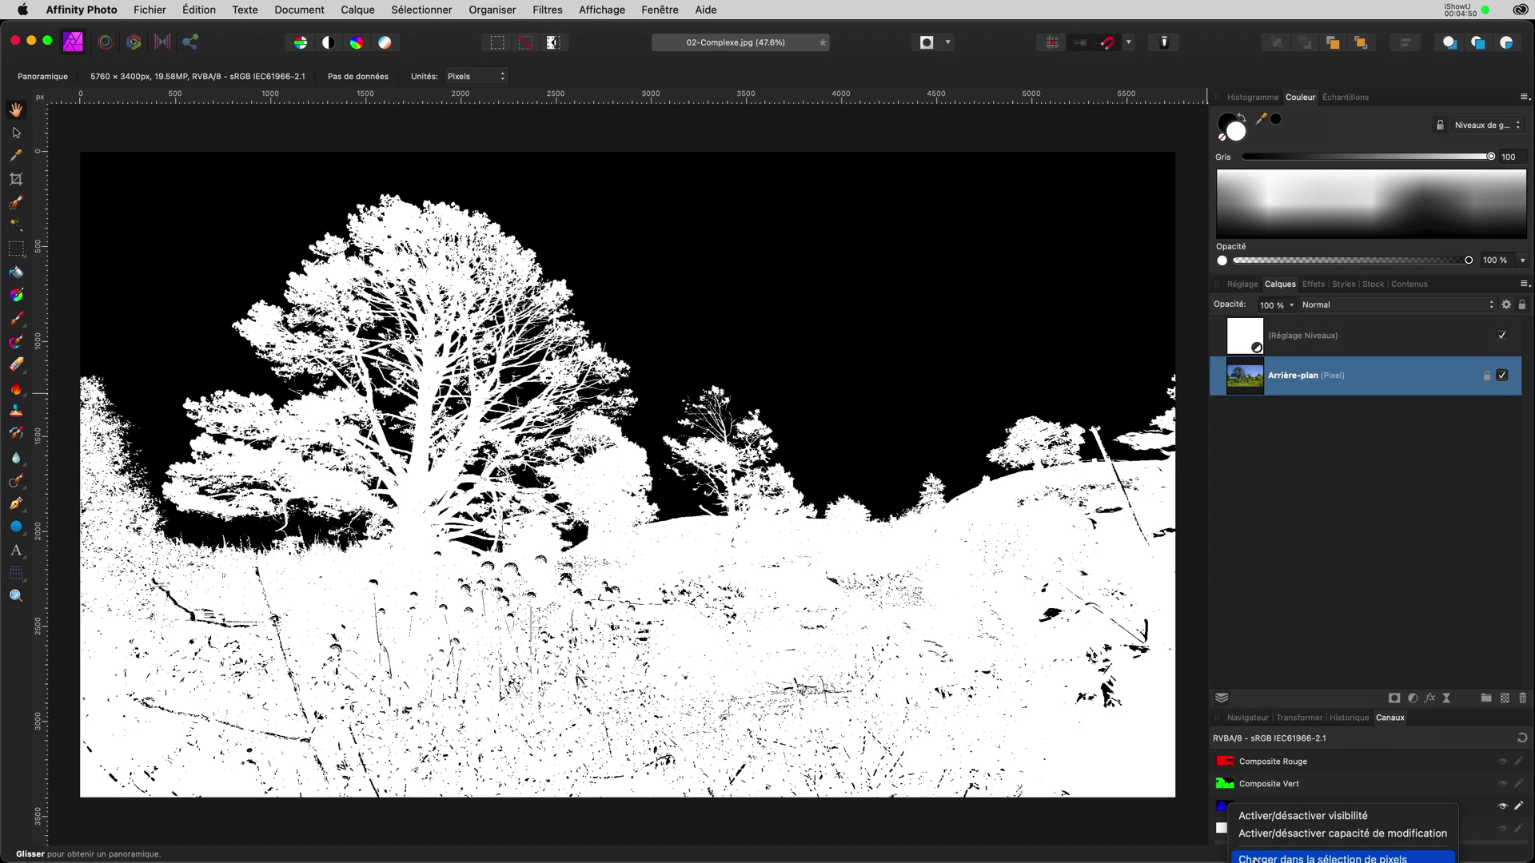
{"action": "left_click", "coordinate": [1254, 860]}
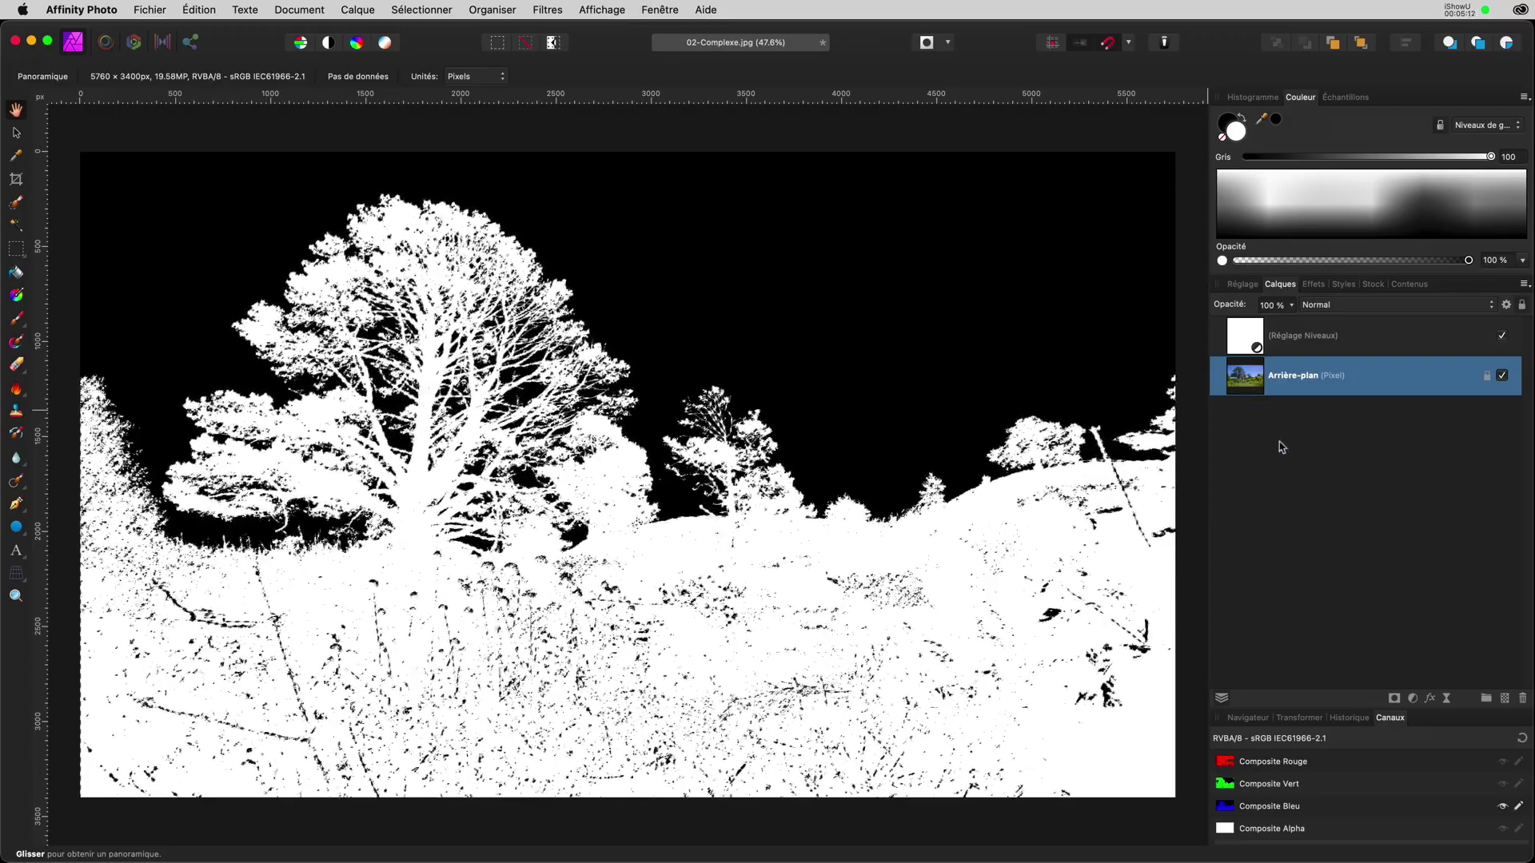
{"action": "left_click", "coordinate": [1395, 700]}
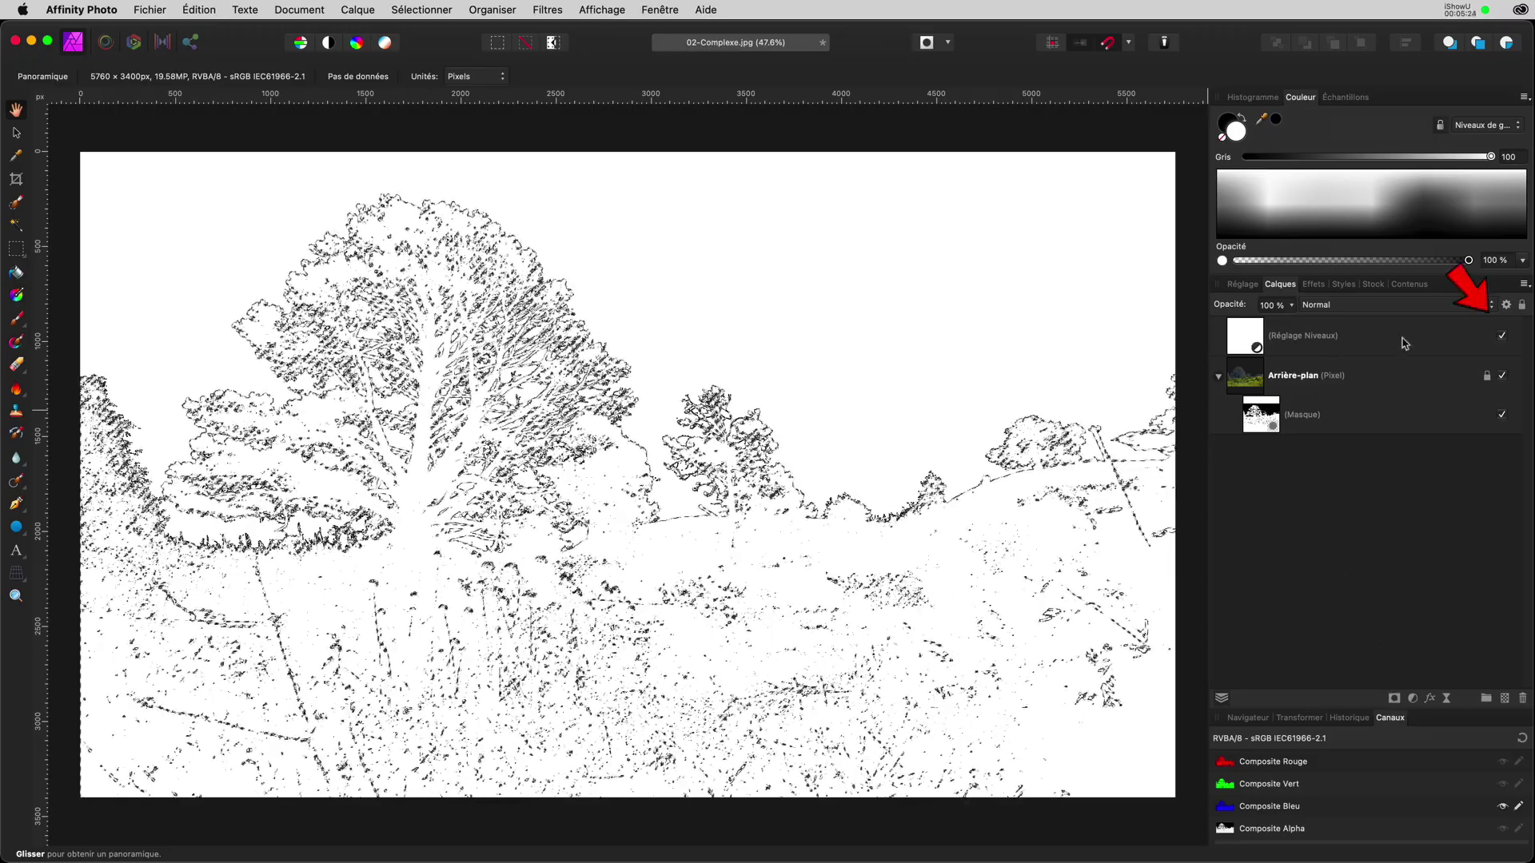
- Hide the Levels adjustment, reset the channels to full colour and clear the pixel selection
{"action": "left_click", "coordinate": [1502, 337]}
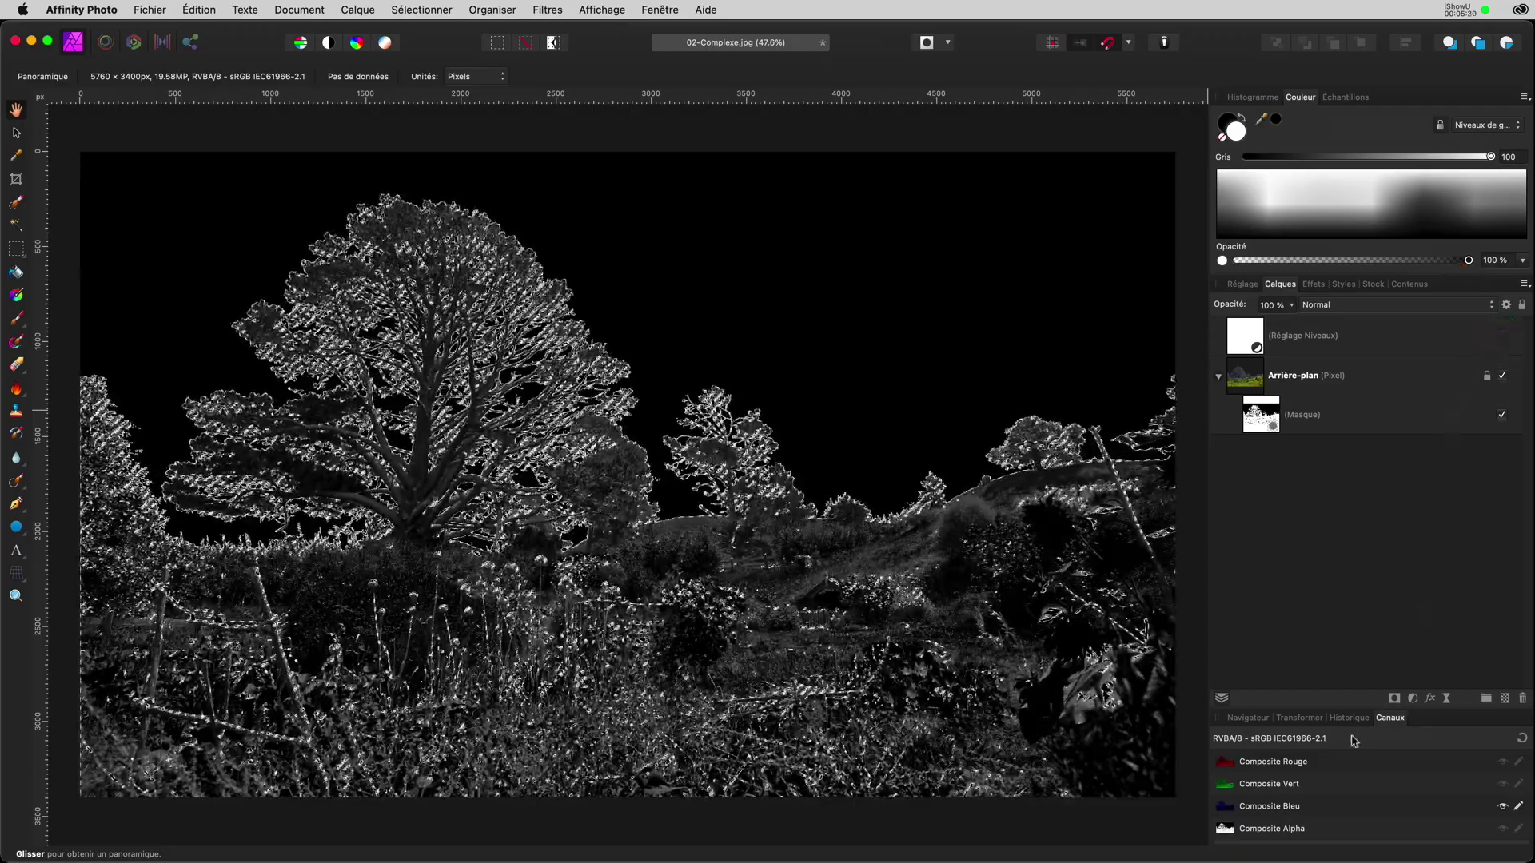
{"action": "left_click", "coordinate": [1522, 740]}
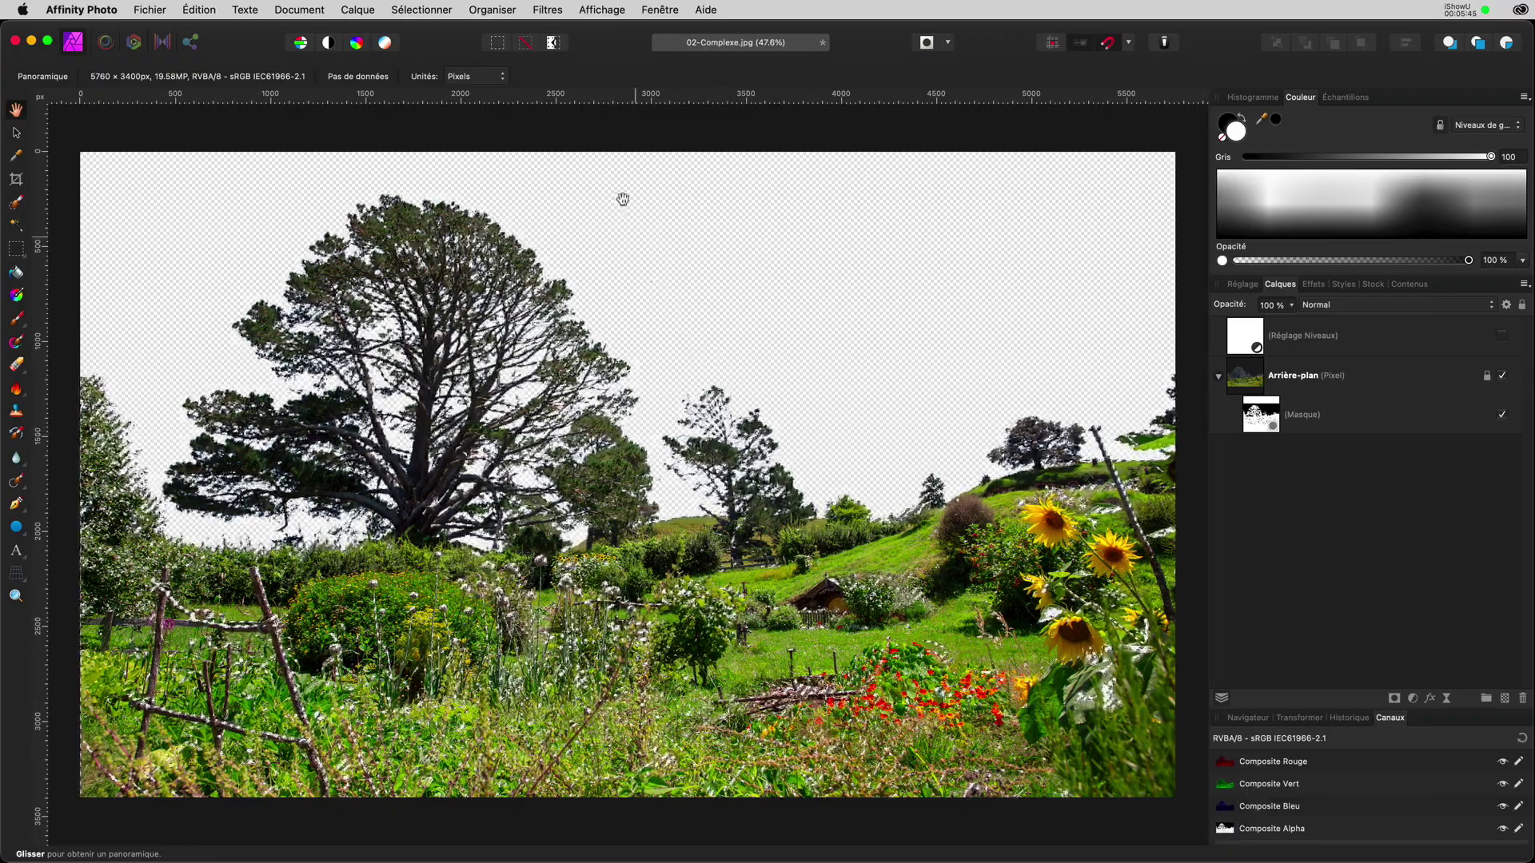
{"action": "left_click", "coordinate": [422, 9]}
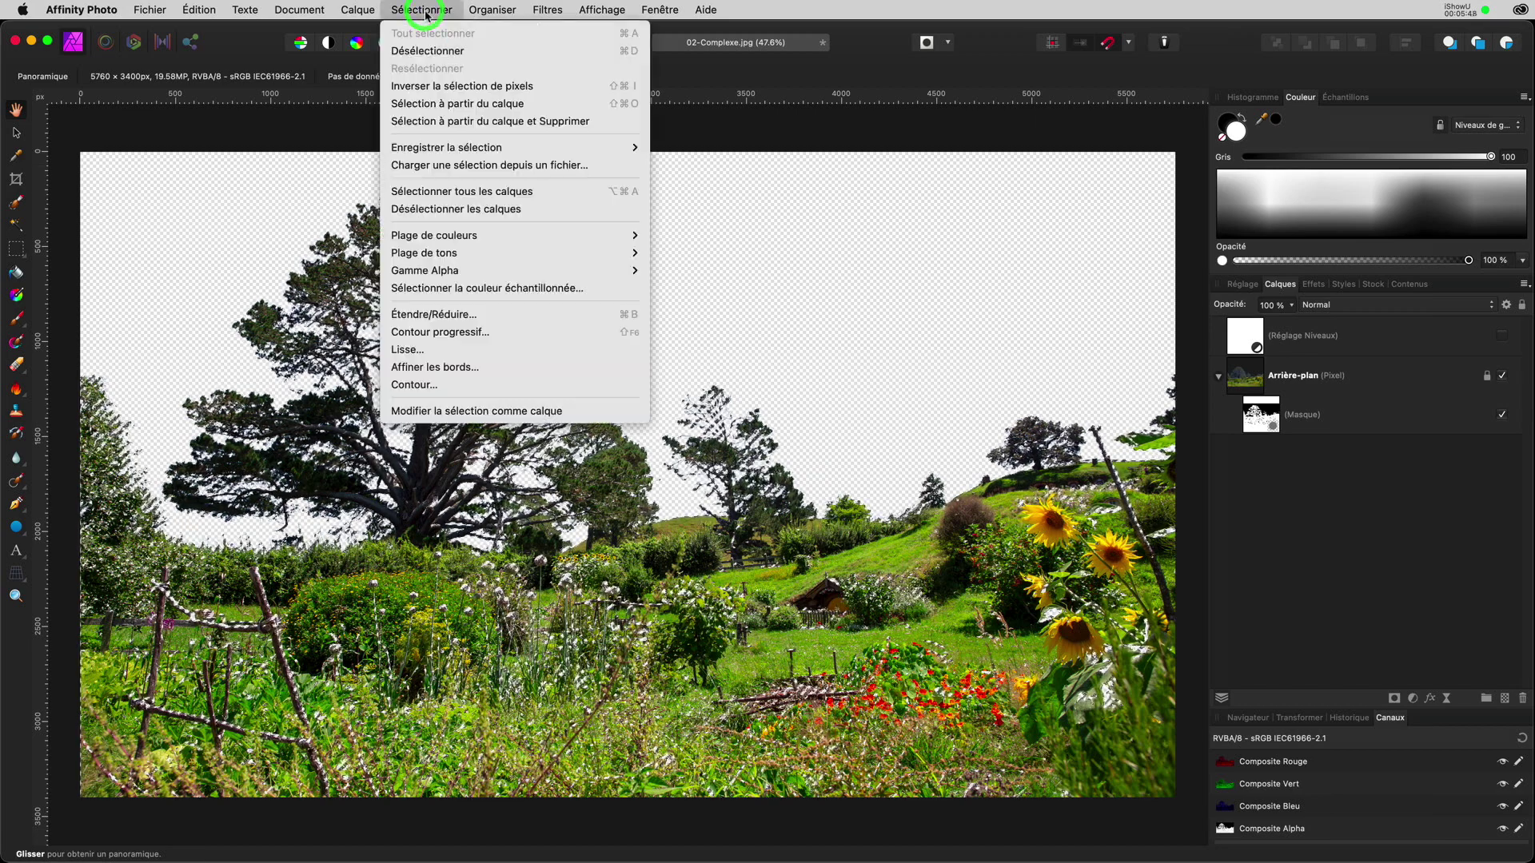
{"action": "left_click", "coordinate": [429, 53]}
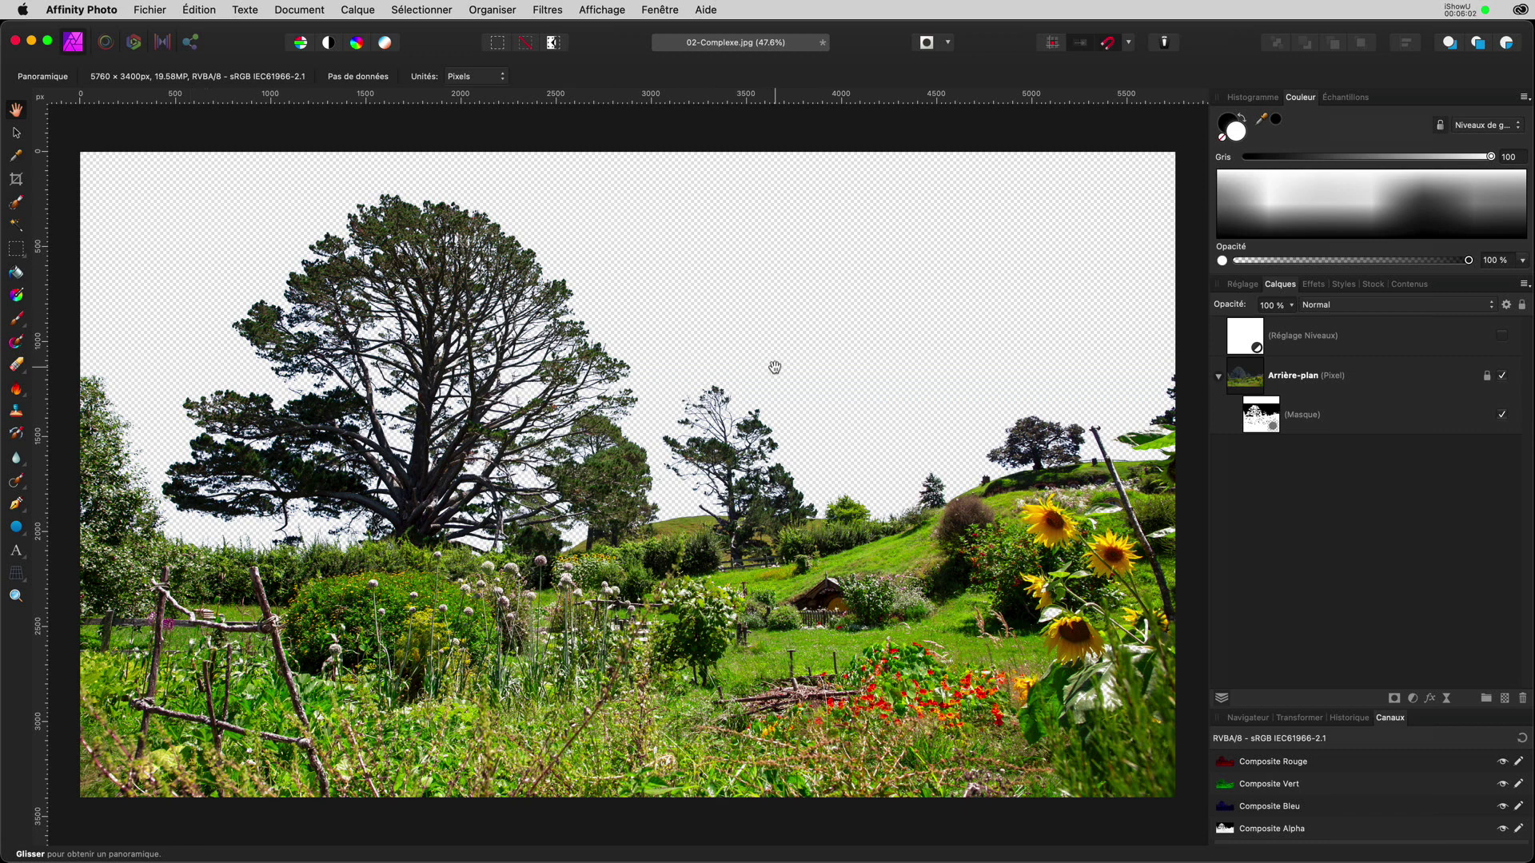
- Display the Arrière-plan layer's mask on its own and ready the paint brush with white as the painting colour
{"action": "left_click", "coordinate": [1262, 417]}
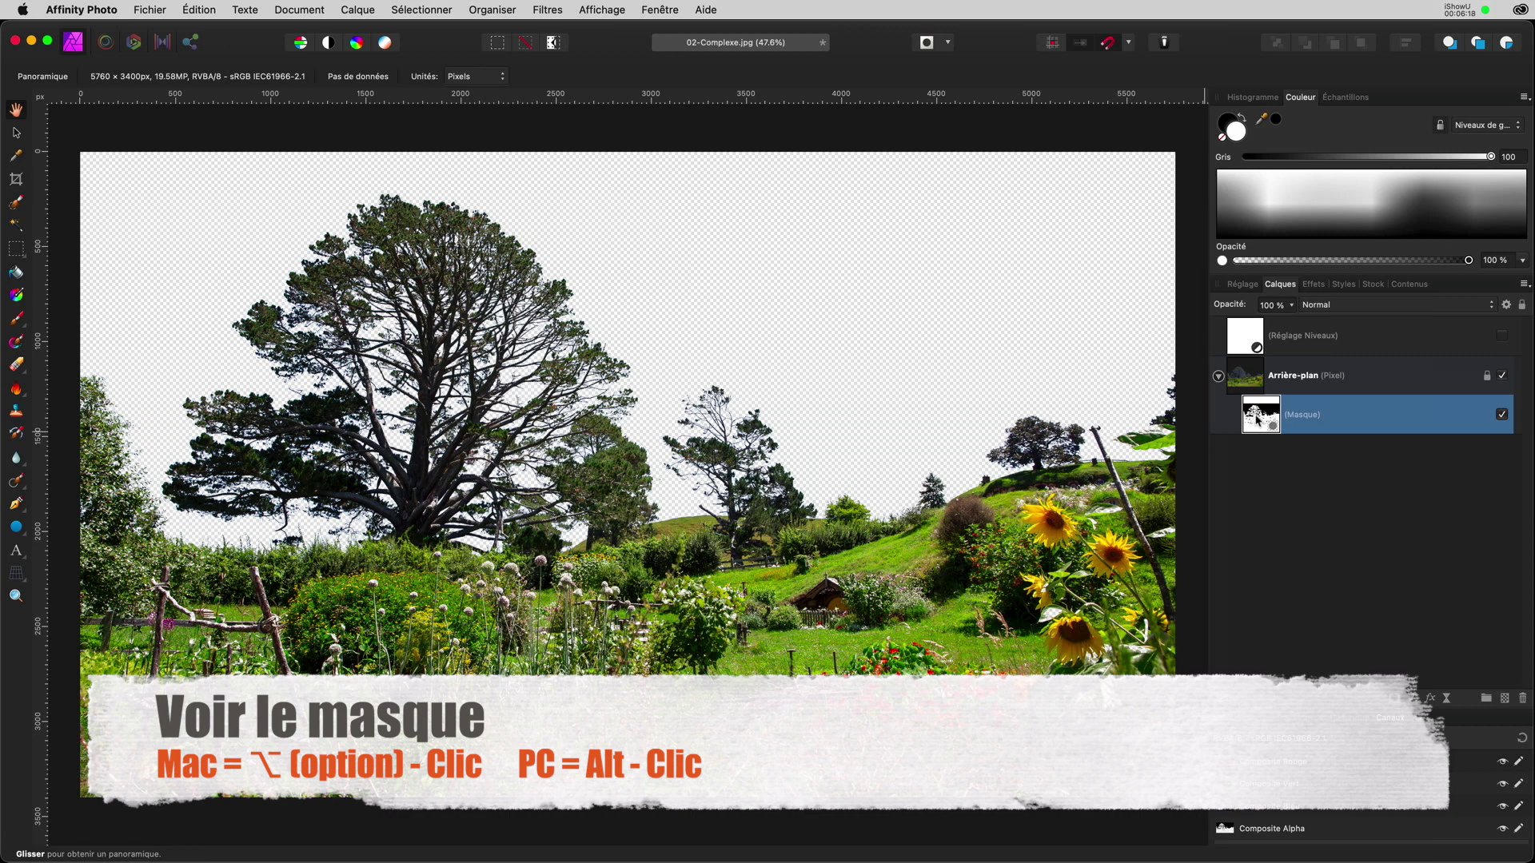
{"action": "left_click", "coordinate": [1258, 418], "text": "alt"}
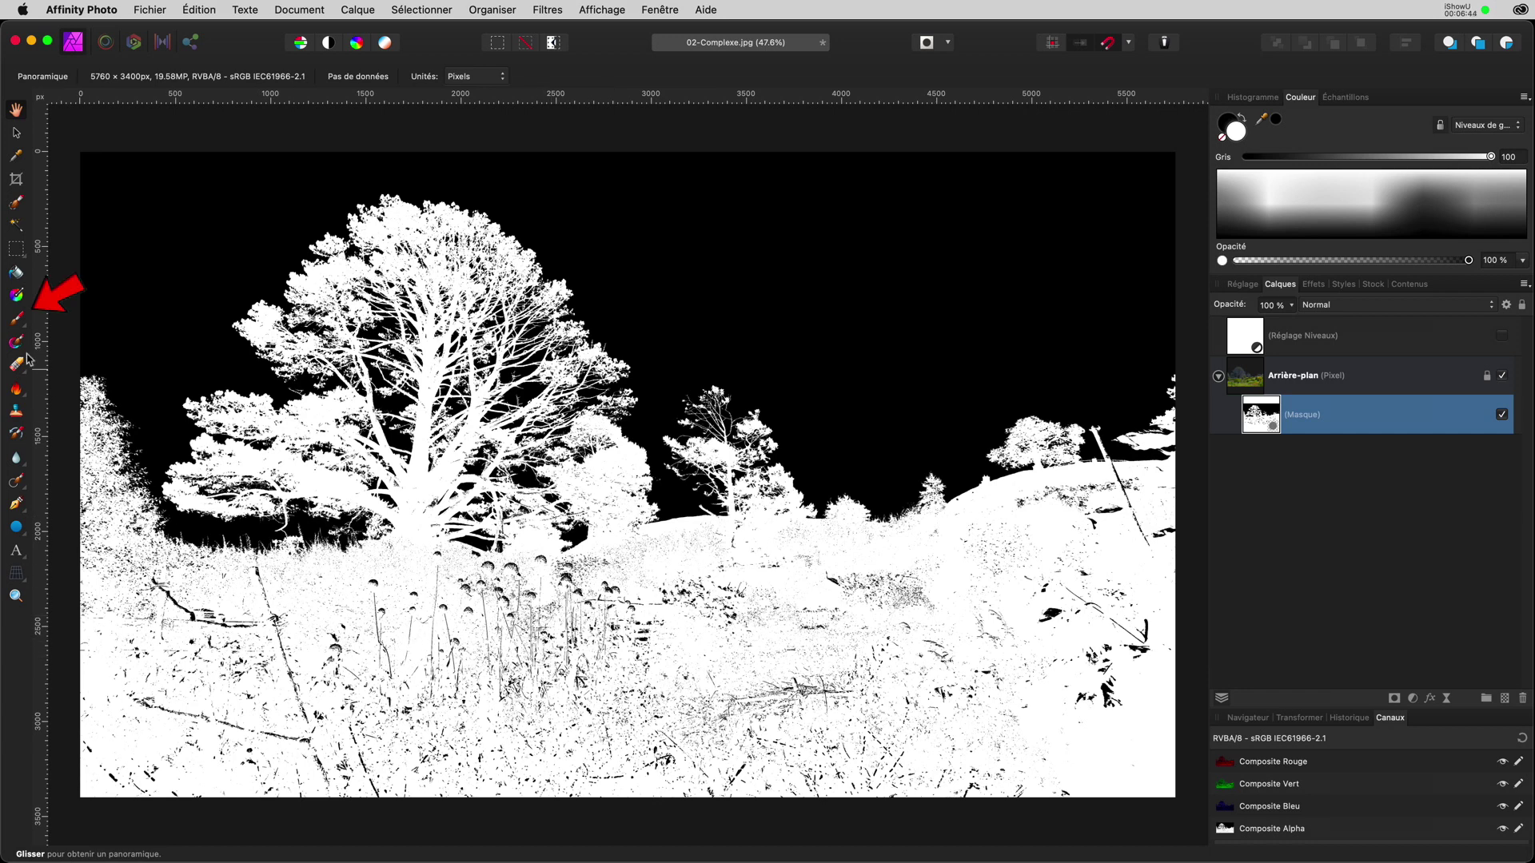
{"action": "left_click", "coordinate": [17, 320]}
{"action": "key", "text": "x"}
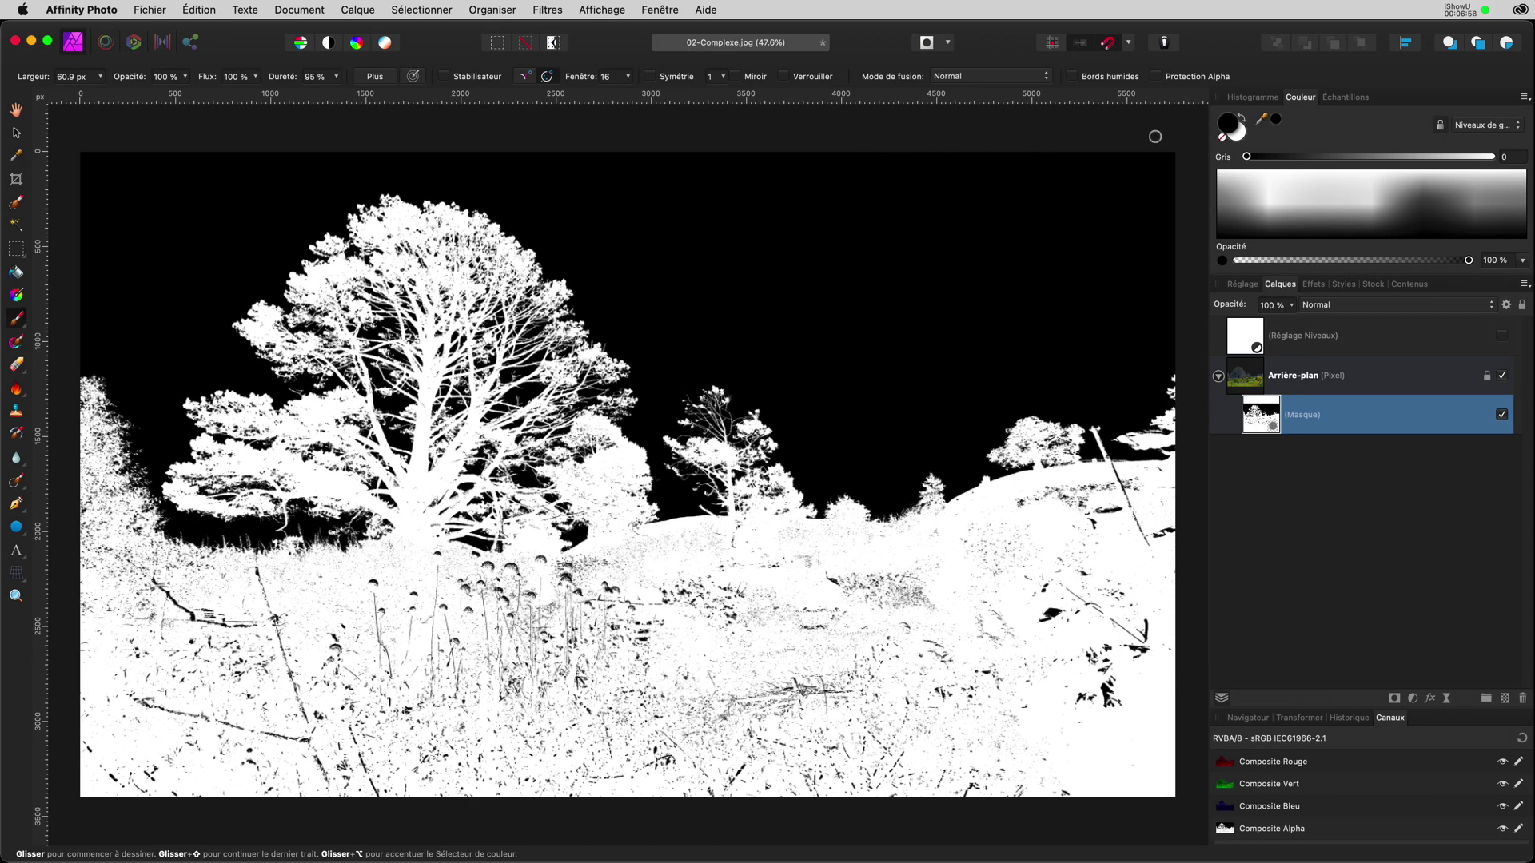
{"action": "left_click", "coordinate": [1236, 140]}
- Set the brush width to 485.5 px and paint the mask's garden and hillside area solid white below the tree line
{"action": "left_click", "coordinate": [305, 625]}
{"action": "scroll", "coordinate": [740, 458], "scroll_direction": "down", "scroll_amount": 2}
{"action": "scroll", "coordinate": [739, 458], "scroll_direction": "left", "scroll_amount": 2}
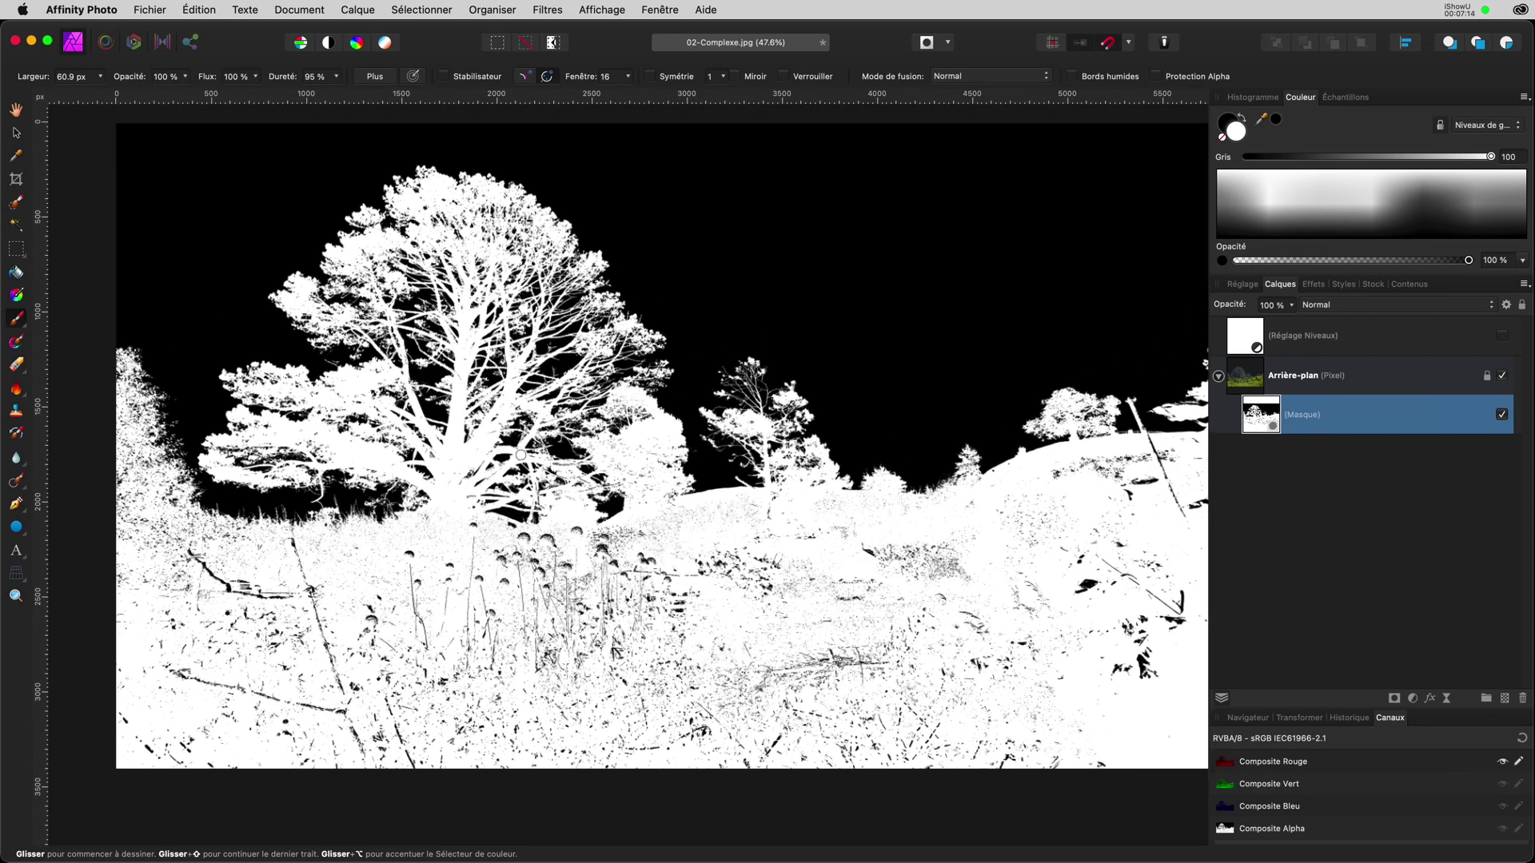
{"action": "scroll", "coordinate": [521, 455], "scroll_direction": "right", "scroll_amount": 1}
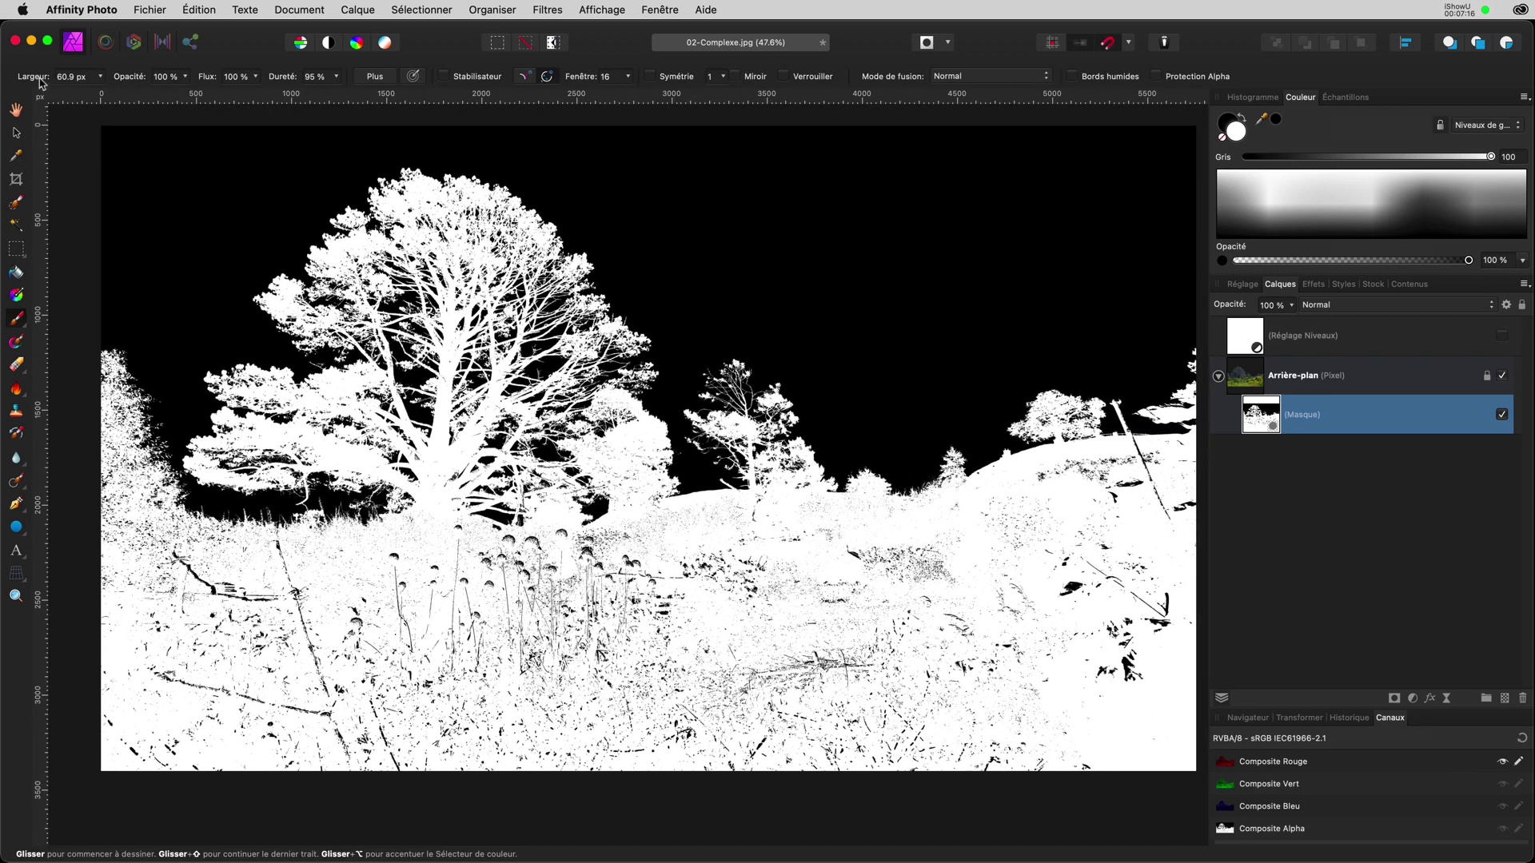
{"action": "left_click_drag", "start_coordinate": [39, 78], "coordinate": [100, 94]}
{"action": "left_click", "coordinate": [100, 76]}
{"action": "left_click_drag", "start_coordinate": [274, 610], "coordinate": [224, 576]}
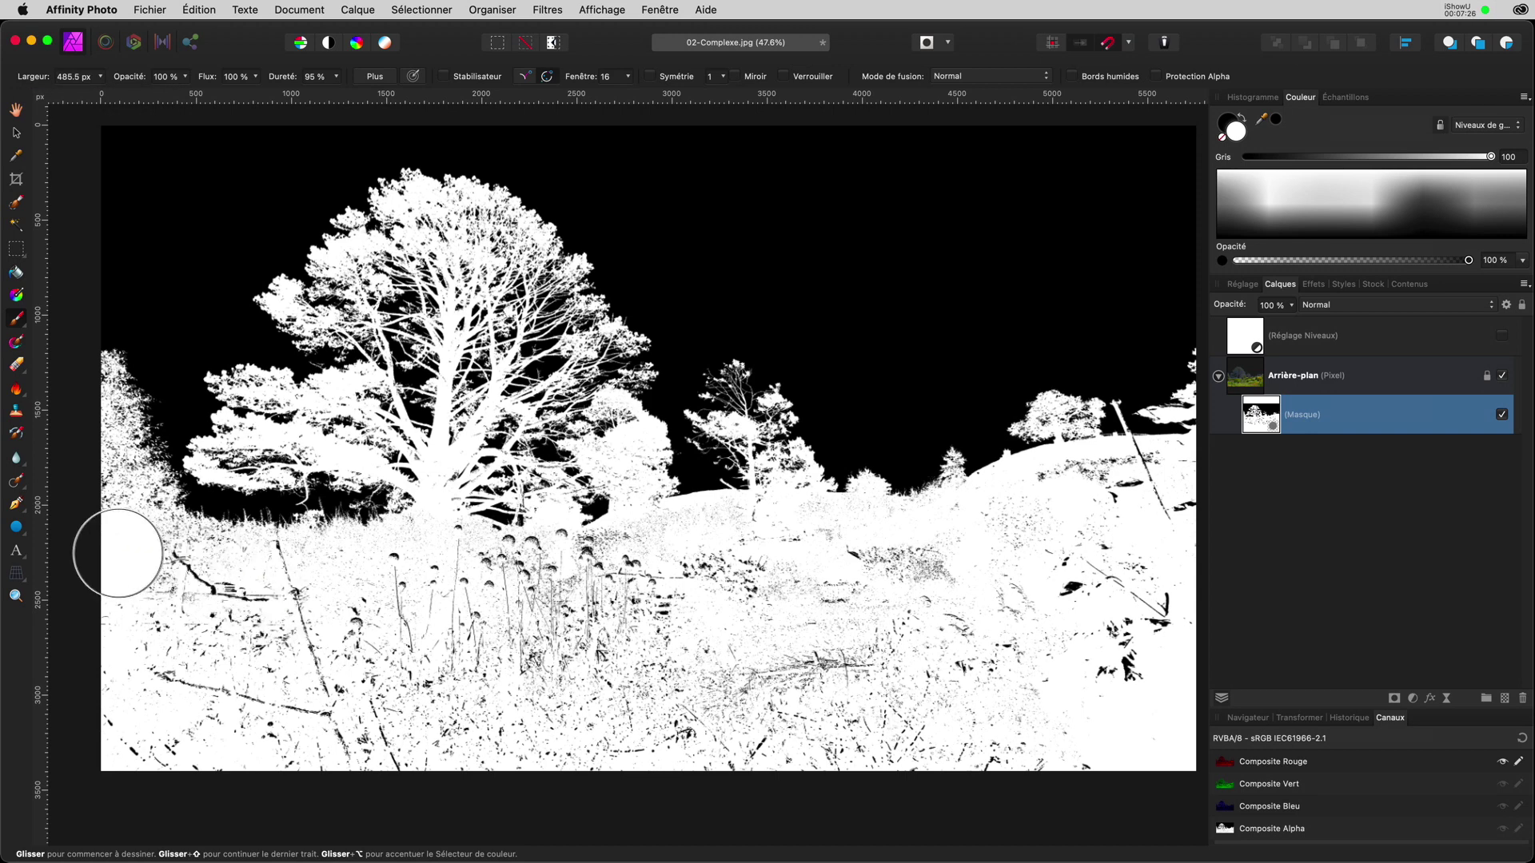
{"action": "mouse_move", "coordinate": [132, 553]}
{"action": "left_mouse_down"}
{"action": "mouse_move", "coordinate": [290, 580]}
{"action": "mouse_move", "coordinate": [447, 562]}
{"action": "mouse_move", "coordinate": [436, 587]}
{"action": "mouse_move", "coordinate": [88, 654]}
{"action": "mouse_move", "coordinate": [134, 741]}
{"action": "mouse_move", "coordinate": [1142, 747]}
{"action": "mouse_move", "coordinate": [1172, 733]}
{"action": "mouse_move", "coordinate": [1133, 694]}
{"action": "mouse_move", "coordinate": [422, 707]}
{"action": "mouse_move", "coordinate": [164, 677]}
{"action": "mouse_move", "coordinate": [1186, 654]}
{"action": "mouse_move", "coordinate": [1157, 611]}
{"action": "mouse_move", "coordinate": [460, 621]}
{"action": "mouse_move", "coordinate": [484, 568]}
{"action": "mouse_move", "coordinate": [579, 581]}
{"action": "mouse_move", "coordinate": [678, 551]}
{"action": "mouse_move", "coordinate": [904, 561]}
{"action": "mouse_move", "coordinate": [1138, 539]}
{"action": "mouse_move", "coordinate": [1181, 519]}
{"action": "mouse_move", "coordinate": [1180, 485]}
{"action": "mouse_move", "coordinate": [1096, 488]}
{"action": "mouse_move", "coordinate": [1022, 507]}
{"action": "mouse_move", "coordinate": [992, 536]}
{"action": "mouse_move", "coordinate": [1143, 493]}
{"action": "left_mouse_up"}
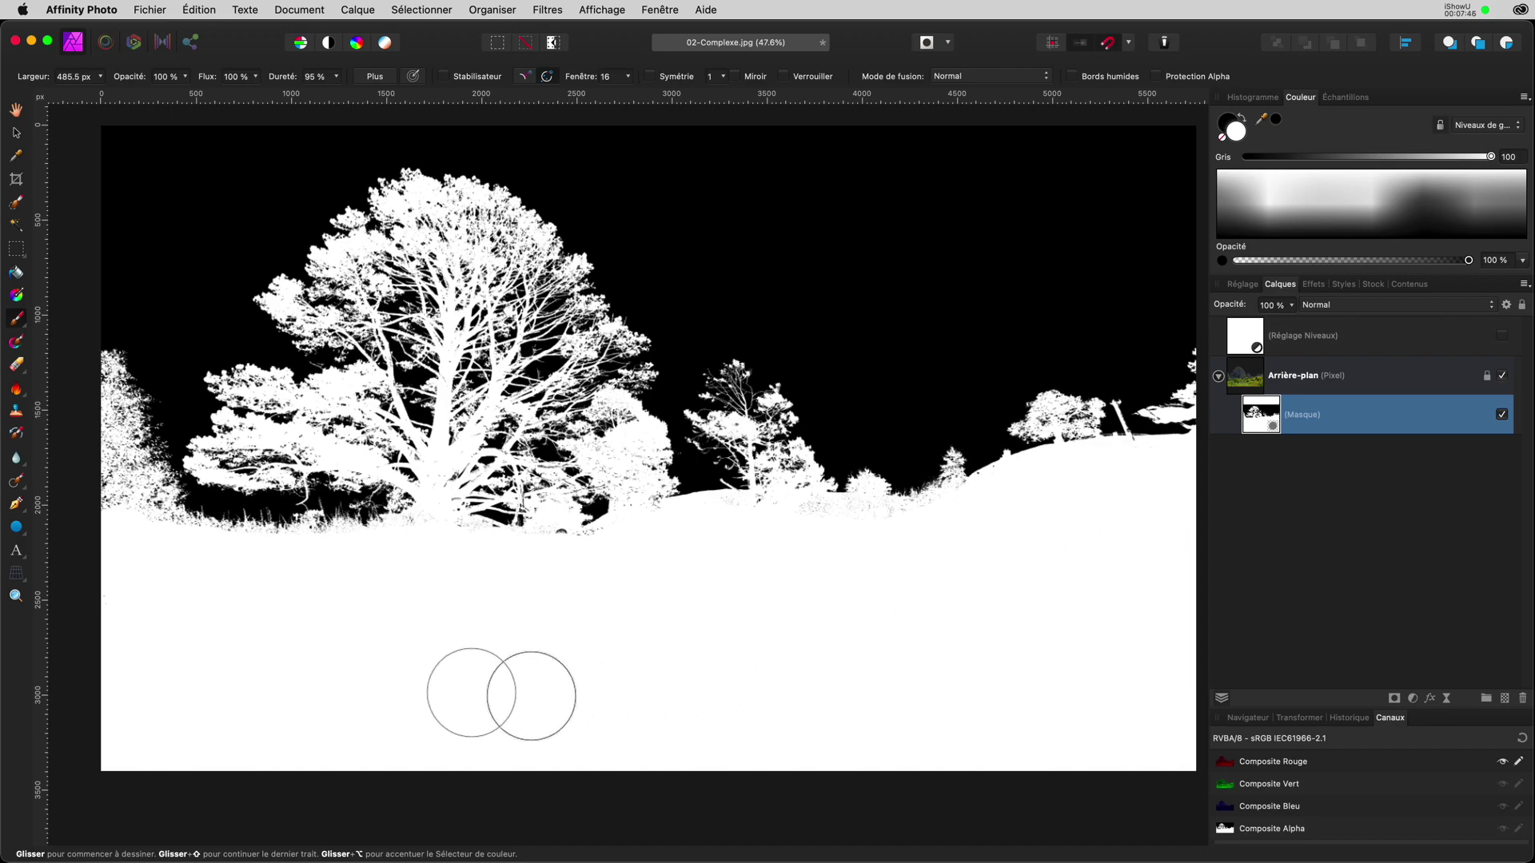
- Reduce the brush width to 132.3 px and paint white over the black specks below the bushes and grasses beside the large tree
{"action": "scroll", "coordinate": [165, 529], "scroll_direction": "up", "scroll_amount": 1}
{"action": "scroll", "coordinate": [166, 529], "scroll_direction": "up", "scroll_amount": 5}
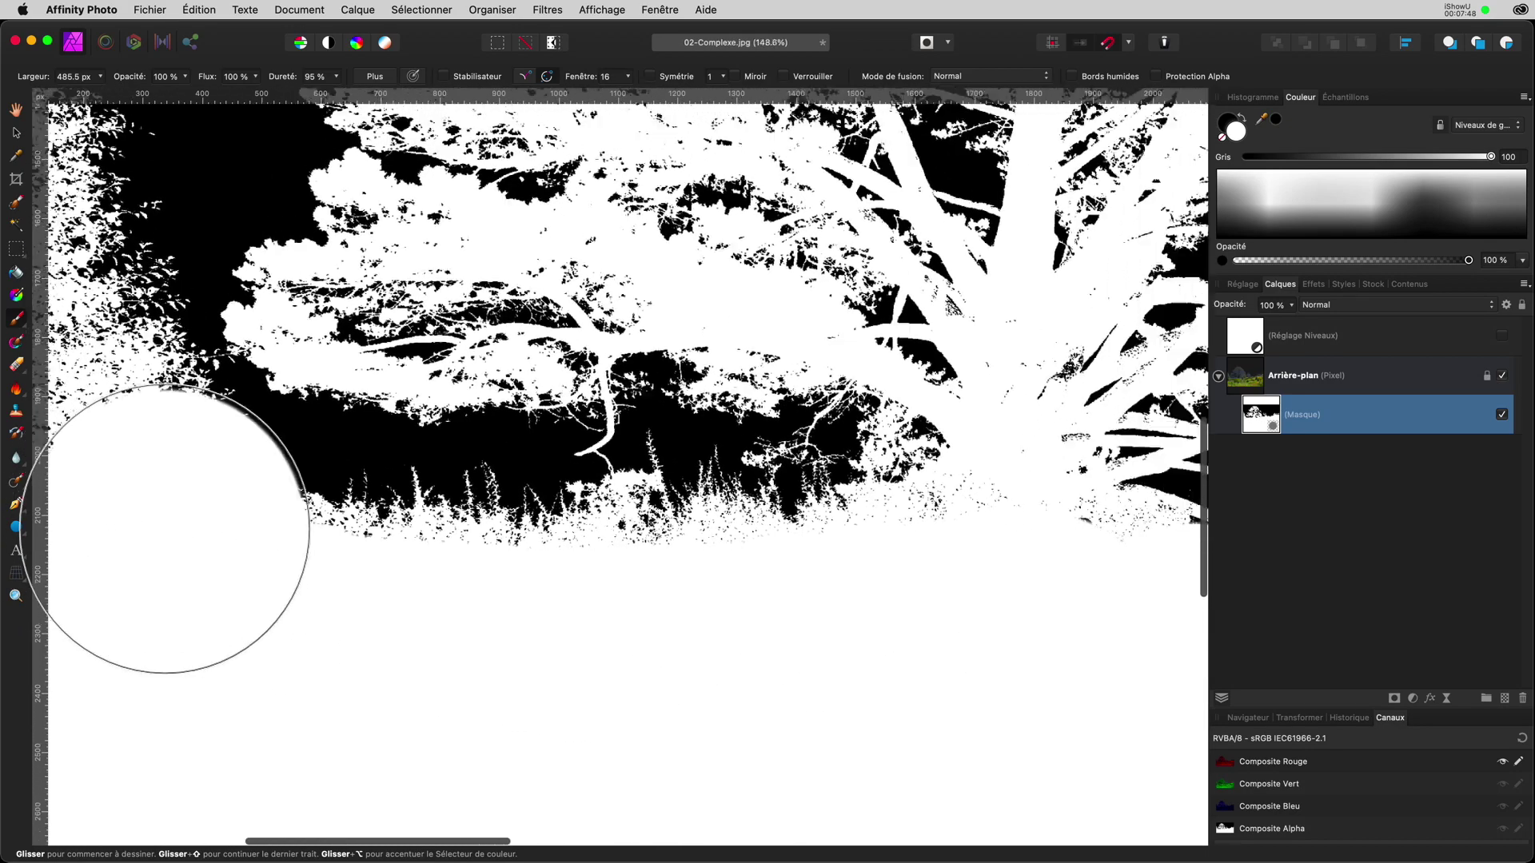
{"action": "key", "text": "space"}
{"action": "mouse_move", "coordinate": [284, 642]}
{"action": "left_mouse_down"}
{"action": "mouse_move", "coordinate": [679, 627]}
{"action": "mouse_move", "coordinate": [442, 642]}
{"action": "left_mouse_up"}
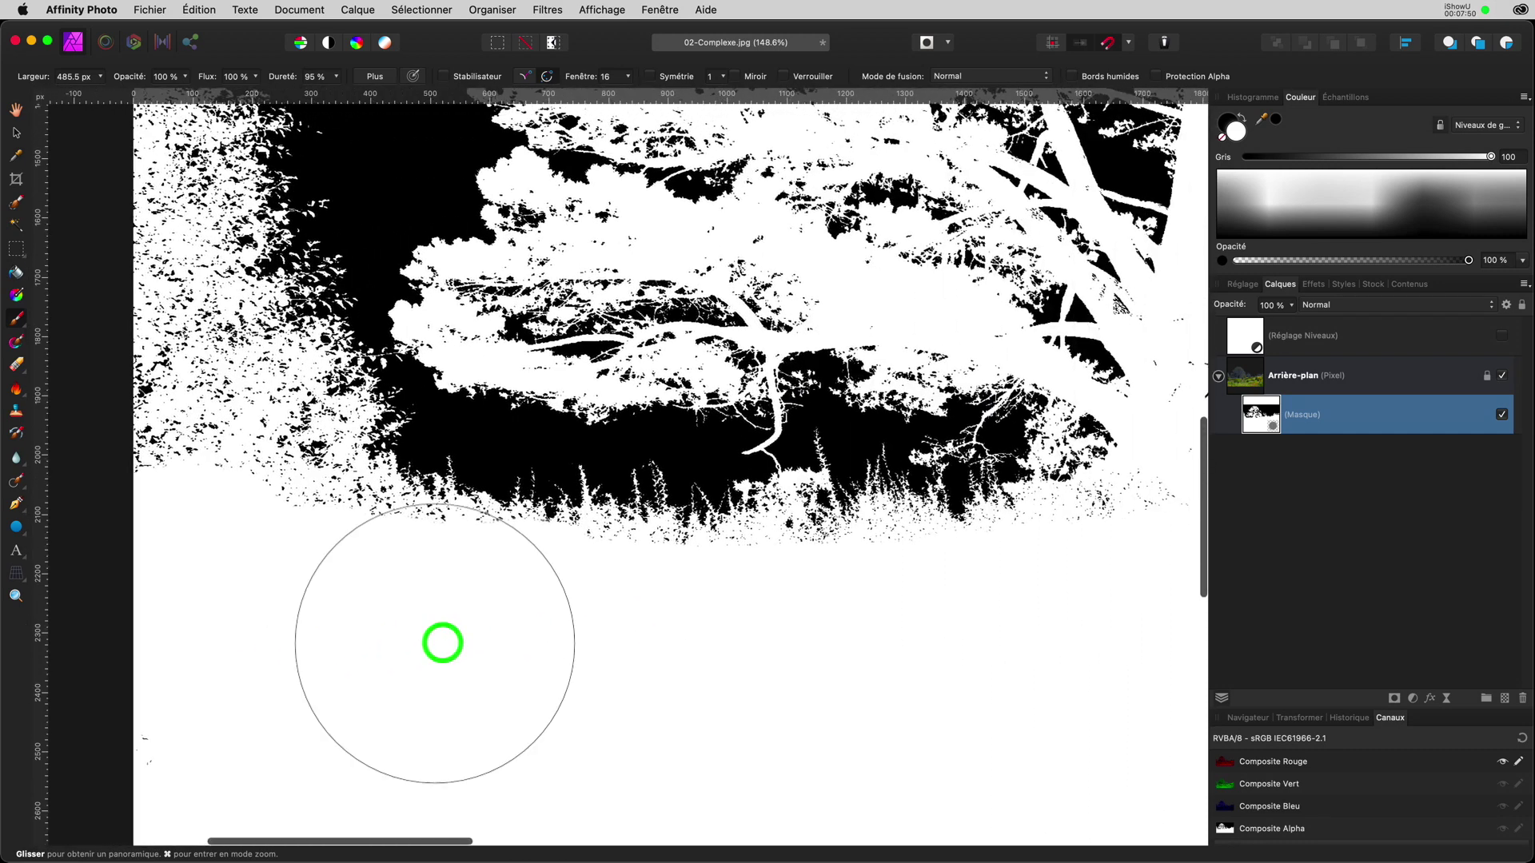
{"action": "key", "text": "bracketleft"}
{"action": "key", "text": "bracketleft"}
{"action": "key", "text": "bracketleft"}
{"action": "key", "text": "bracketleft"}
{"action": "key", "text": "bracketleft"}
{"action": "key", "text": "bracketleft"}
{"action": "key", "text": "bracketleft"}
{"action": "key", "text": "bracketleft"}
{"action": "key", "text": "bracketleft"}
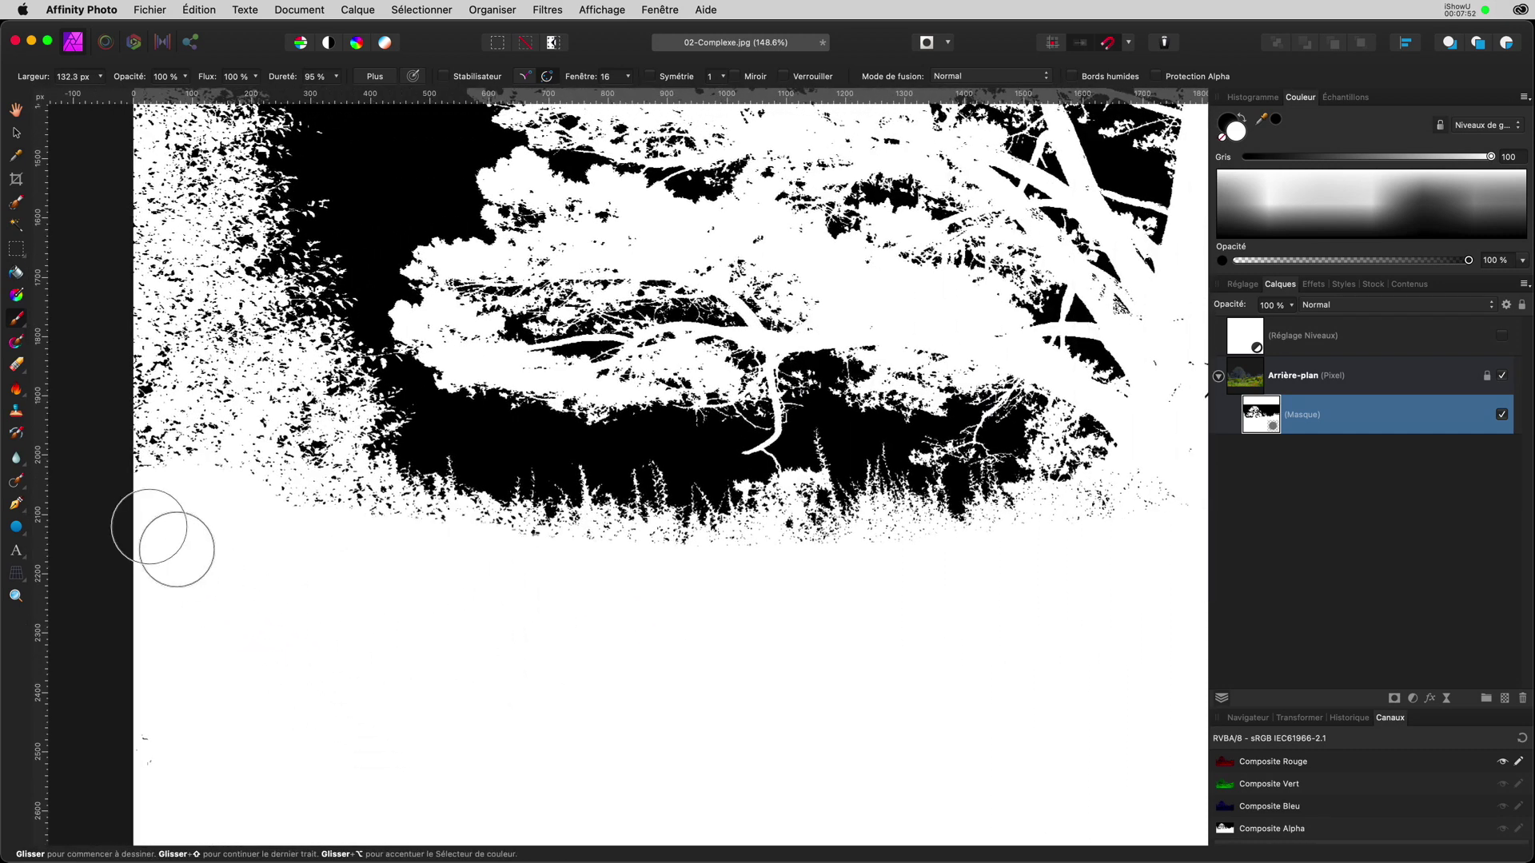
{"action": "mouse_move", "coordinate": [144, 498]}
{"action": "left_mouse_down"}
{"action": "mouse_move", "coordinate": [377, 525]}
{"action": "mouse_move", "coordinate": [527, 568]}
{"action": "mouse_move", "coordinate": [698, 587]}
{"action": "mouse_move", "coordinate": [986, 576]}
{"action": "left_mouse_up"}
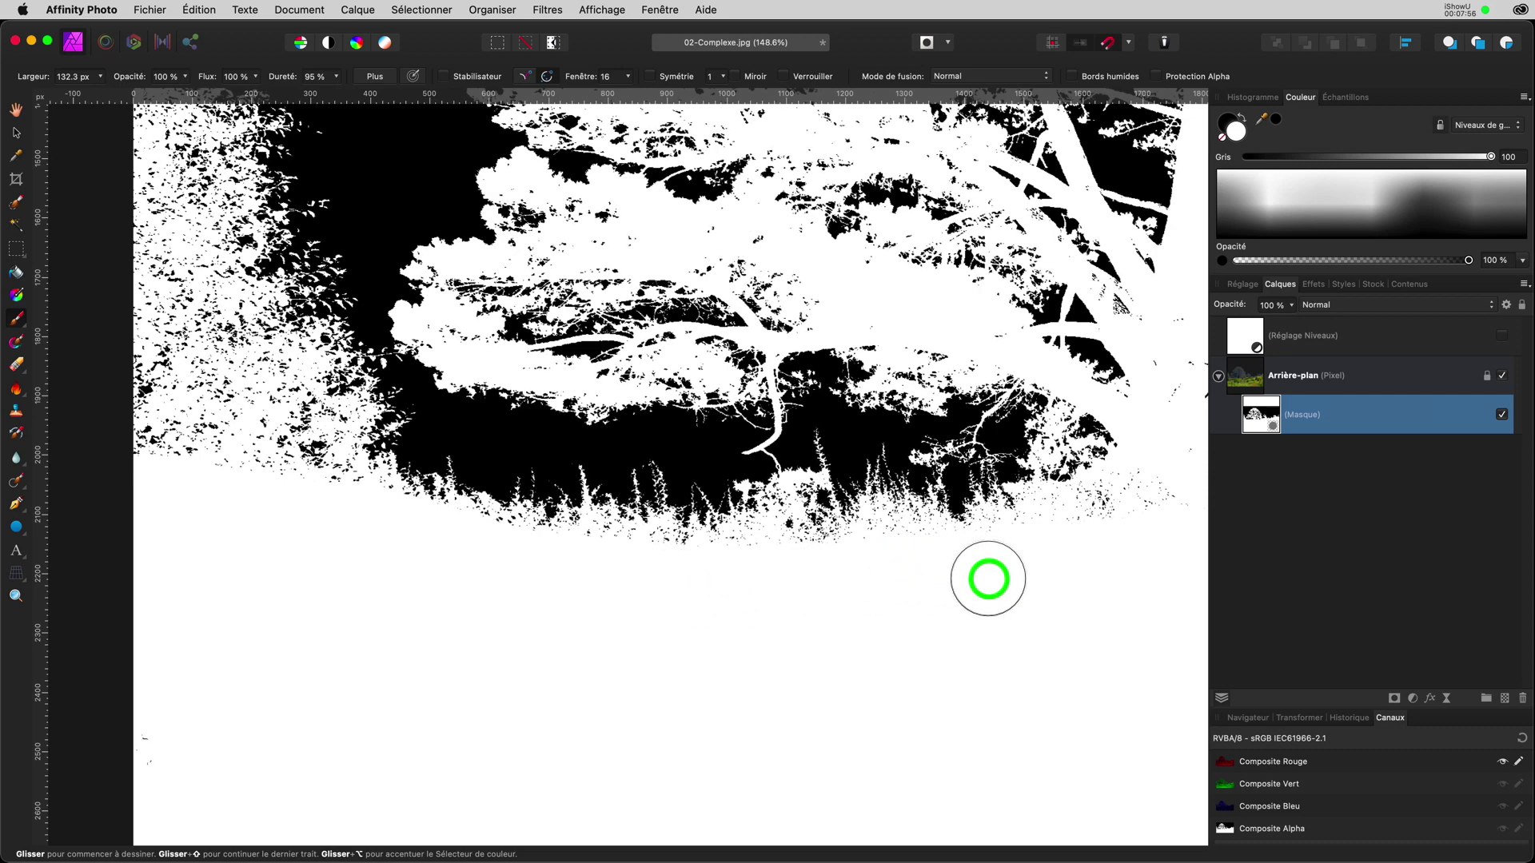
{"action": "mouse_move", "coordinate": [1170, 493]}
{"action": "left_mouse_down"}
{"action": "mouse_move", "coordinate": [1093, 509]}
{"action": "mouse_move", "coordinate": [989, 566]}
{"action": "mouse_move", "coordinate": [882, 564]}
{"action": "mouse_move", "coordinate": [793, 616]}
{"action": "mouse_move", "coordinate": [769, 588]}
{"action": "mouse_move", "coordinate": [718, 580]}
{"action": "mouse_move", "coordinate": [552, 586]}
{"action": "left_mouse_up"}
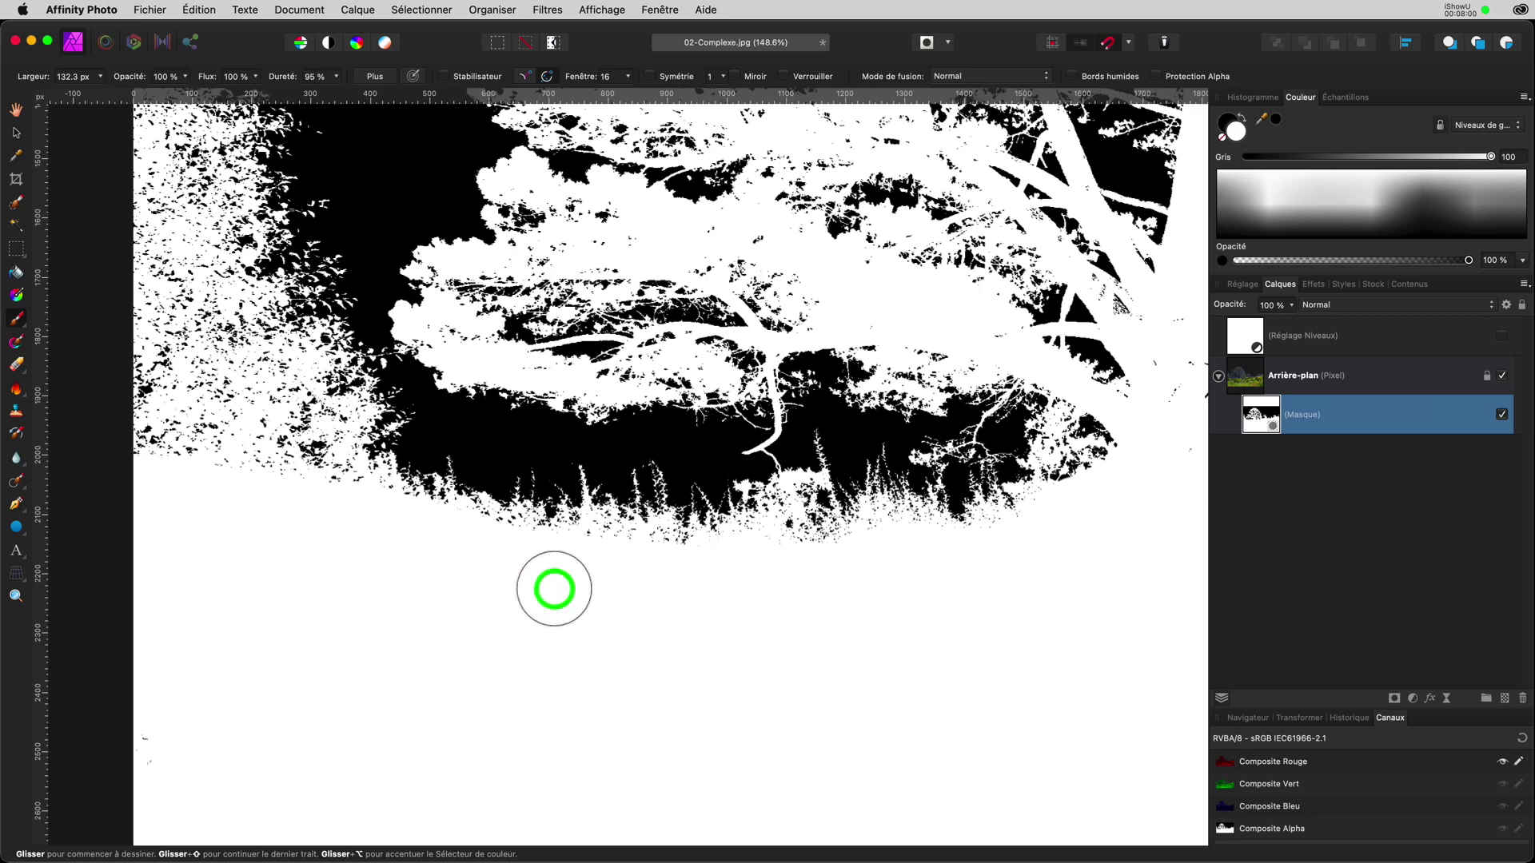
- Paint the mask white over the remaining specks around the large tree's trunk base and the foliage to its right
{"action": "key", "text": "space"}
{"action": "mouse_move", "coordinate": [1042, 576]}
{"action": "left_mouse_down"}
{"action": "mouse_move", "coordinate": [548, 615]}
{"action": "mouse_move", "coordinate": [411, 537]}
{"action": "left_mouse_up"}
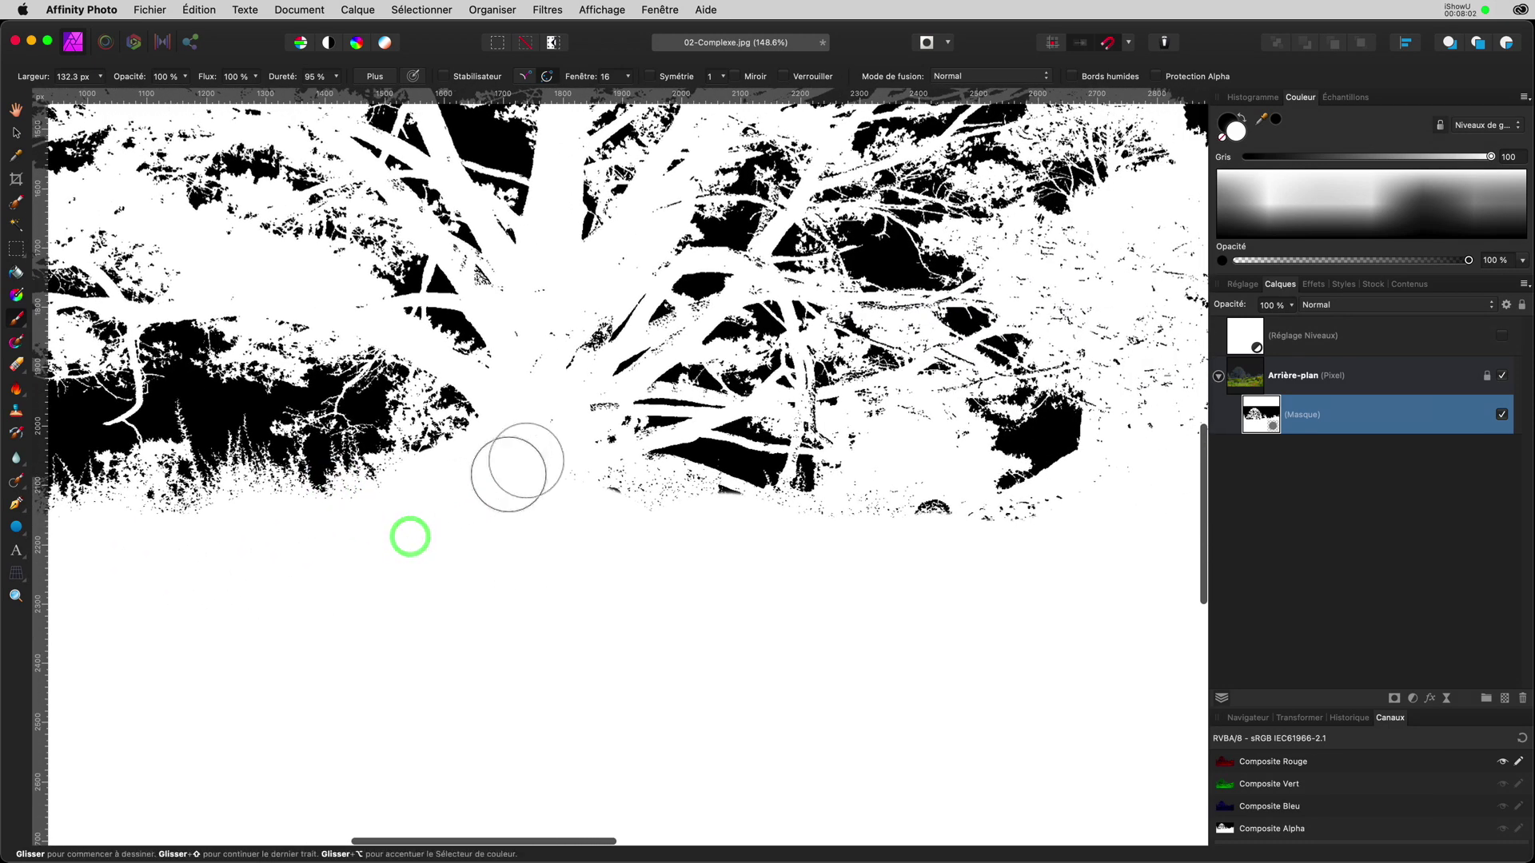
{"action": "mouse_move", "coordinate": [583, 484]}
{"action": "left_mouse_down"}
{"action": "mouse_move", "coordinate": [798, 574]}
{"action": "mouse_move", "coordinate": [910, 570]}
{"action": "mouse_move", "coordinate": [796, 544]}
{"action": "mouse_move", "coordinate": [902, 506]}
{"action": "mouse_move", "coordinate": [1017, 537]}
{"action": "mouse_move", "coordinate": [1108, 499]}
{"action": "mouse_move", "coordinate": [788, 547]}
{"action": "mouse_move", "coordinate": [490, 531]}
{"action": "left_mouse_up"}
{"action": "mouse_move", "coordinate": [646, 434]}
{"action": "left_mouse_down"}
{"action": "mouse_move", "coordinate": [746, 437]}
{"action": "mouse_move", "coordinate": [841, 405]}
{"action": "mouse_move", "coordinate": [965, 397]}
{"action": "mouse_move", "coordinate": [1157, 427]}
{"action": "left_mouse_up"}
- Paint the mask white over the specks below the distant bushes and along the hillside to the image's right edge
{"action": "left_click_drag", "start_coordinate": [888, 521], "coordinate": [365, 550]}
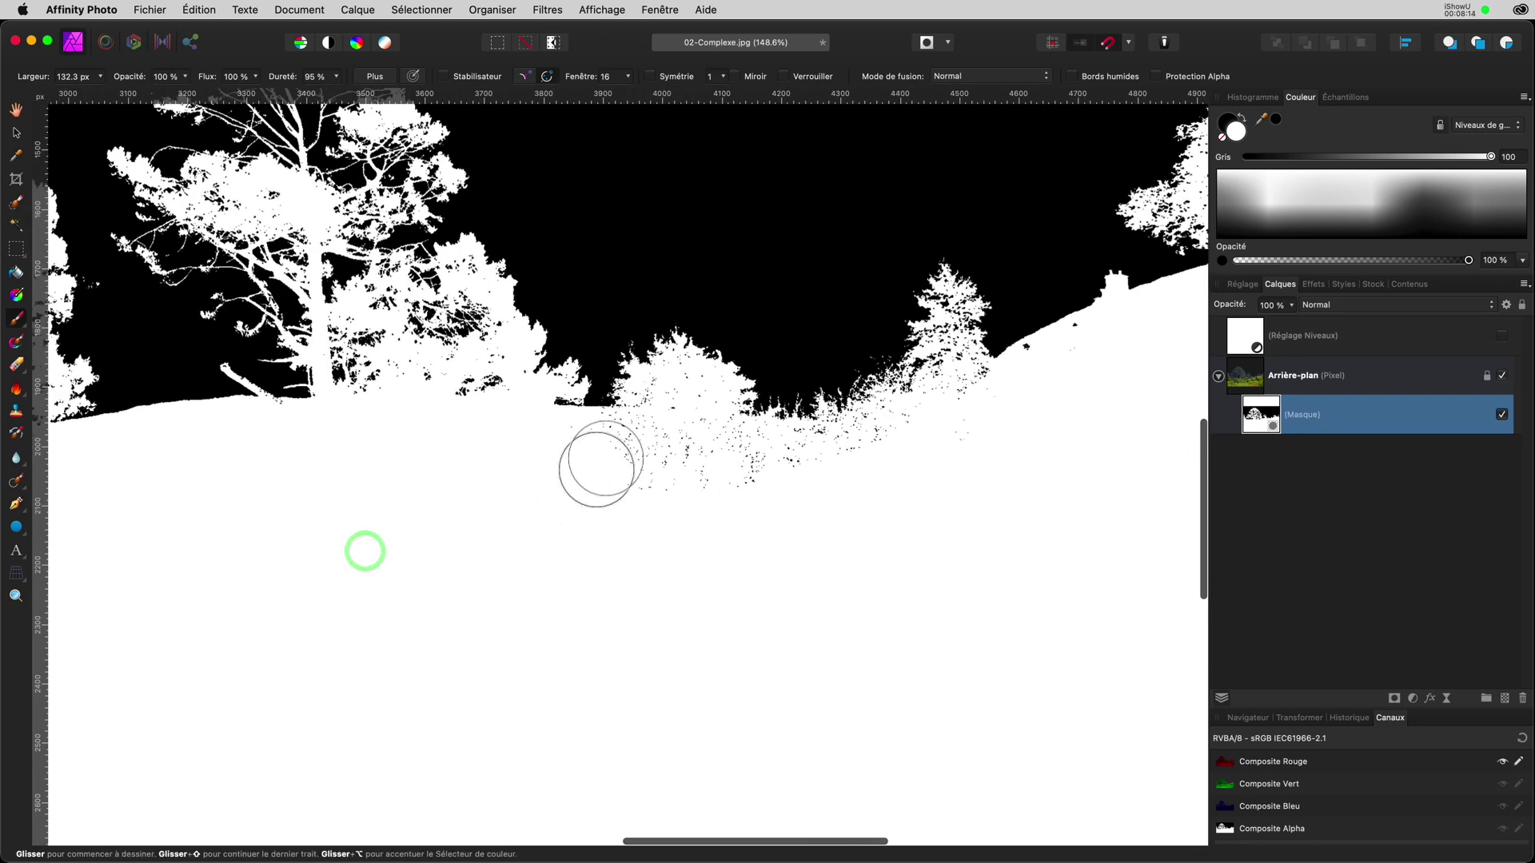
{"action": "mouse_move", "coordinate": [628, 448]}
{"action": "left_mouse_down"}
{"action": "mouse_move", "coordinate": [720, 463]}
{"action": "mouse_move", "coordinate": [623, 507]}
{"action": "mouse_move", "coordinate": [778, 497]}
{"action": "mouse_move", "coordinate": [767, 460]}
{"action": "mouse_move", "coordinate": [986, 418]}
{"action": "mouse_move", "coordinate": [1014, 469]}
{"action": "left_mouse_up"}
{"action": "mouse_move", "coordinate": [814, 488]}
{"action": "left_mouse_down"}
{"action": "mouse_move", "coordinate": [680, 537]}
{"action": "mouse_move", "coordinate": [456, 548]}
{"action": "left_mouse_up"}
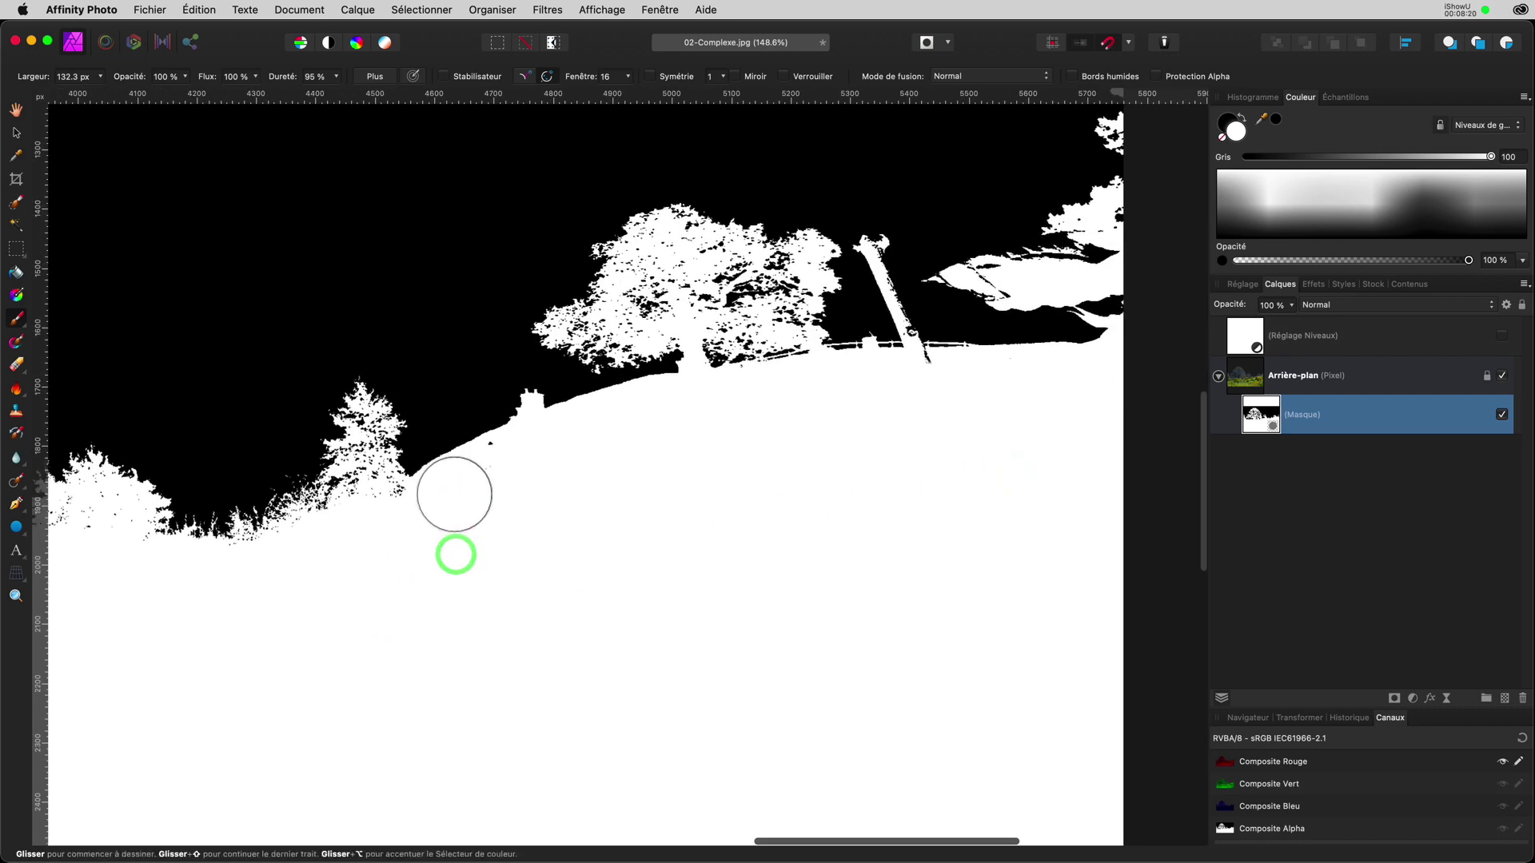
{"action": "mouse_move", "coordinate": [487, 480]}
{"action": "left_mouse_down"}
{"action": "mouse_move", "coordinate": [545, 480]}
{"action": "mouse_move", "coordinate": [932, 387]}
{"action": "left_mouse_up"}
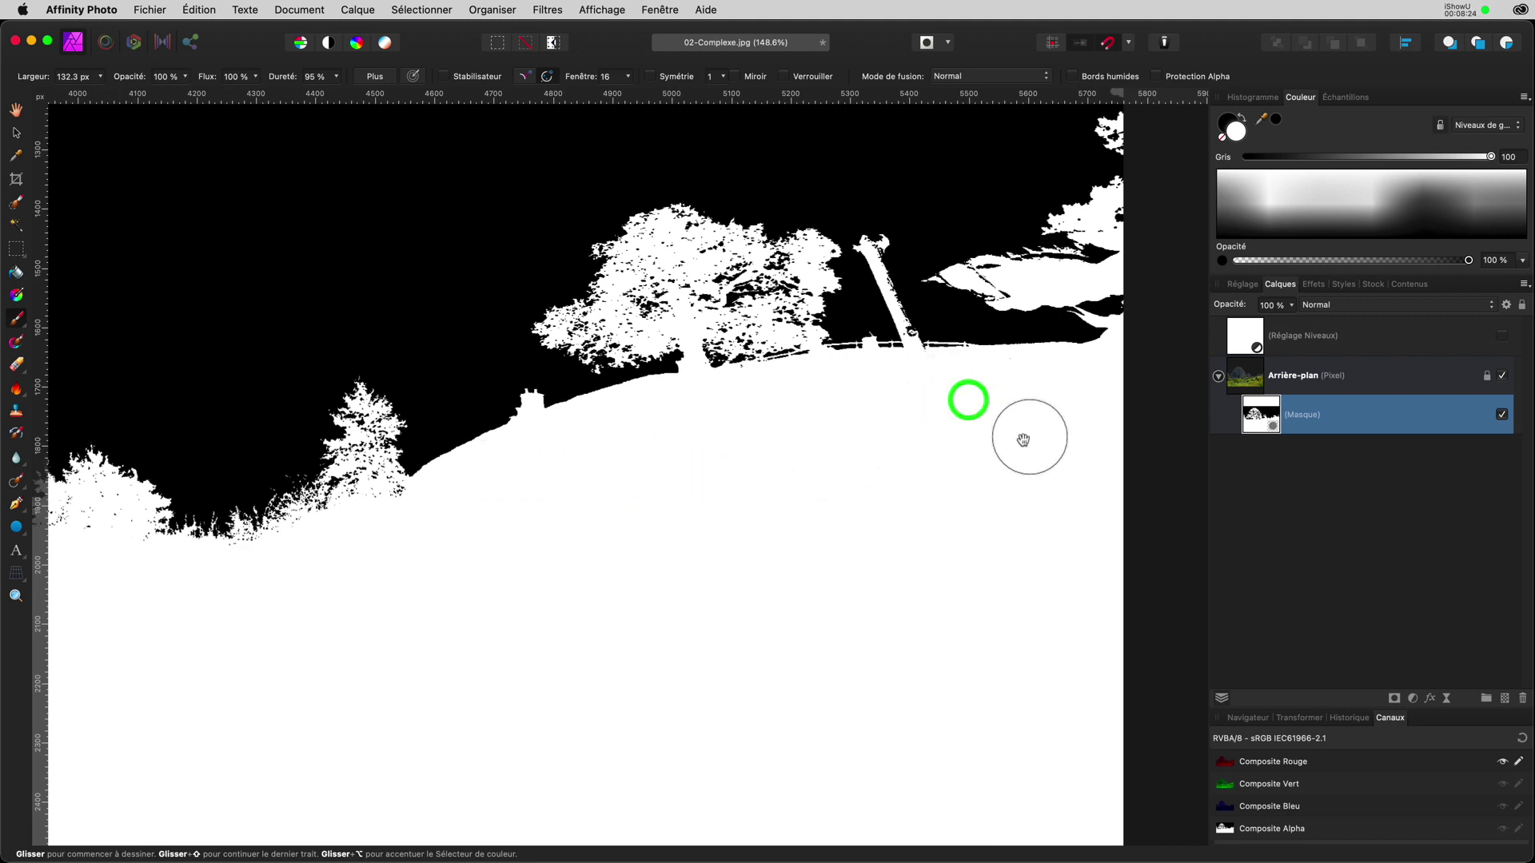
{"action": "left_click_drag", "start_coordinate": [1021, 439], "coordinate": [682, 445]}
{"action": "left_click", "coordinate": [676, 411]}
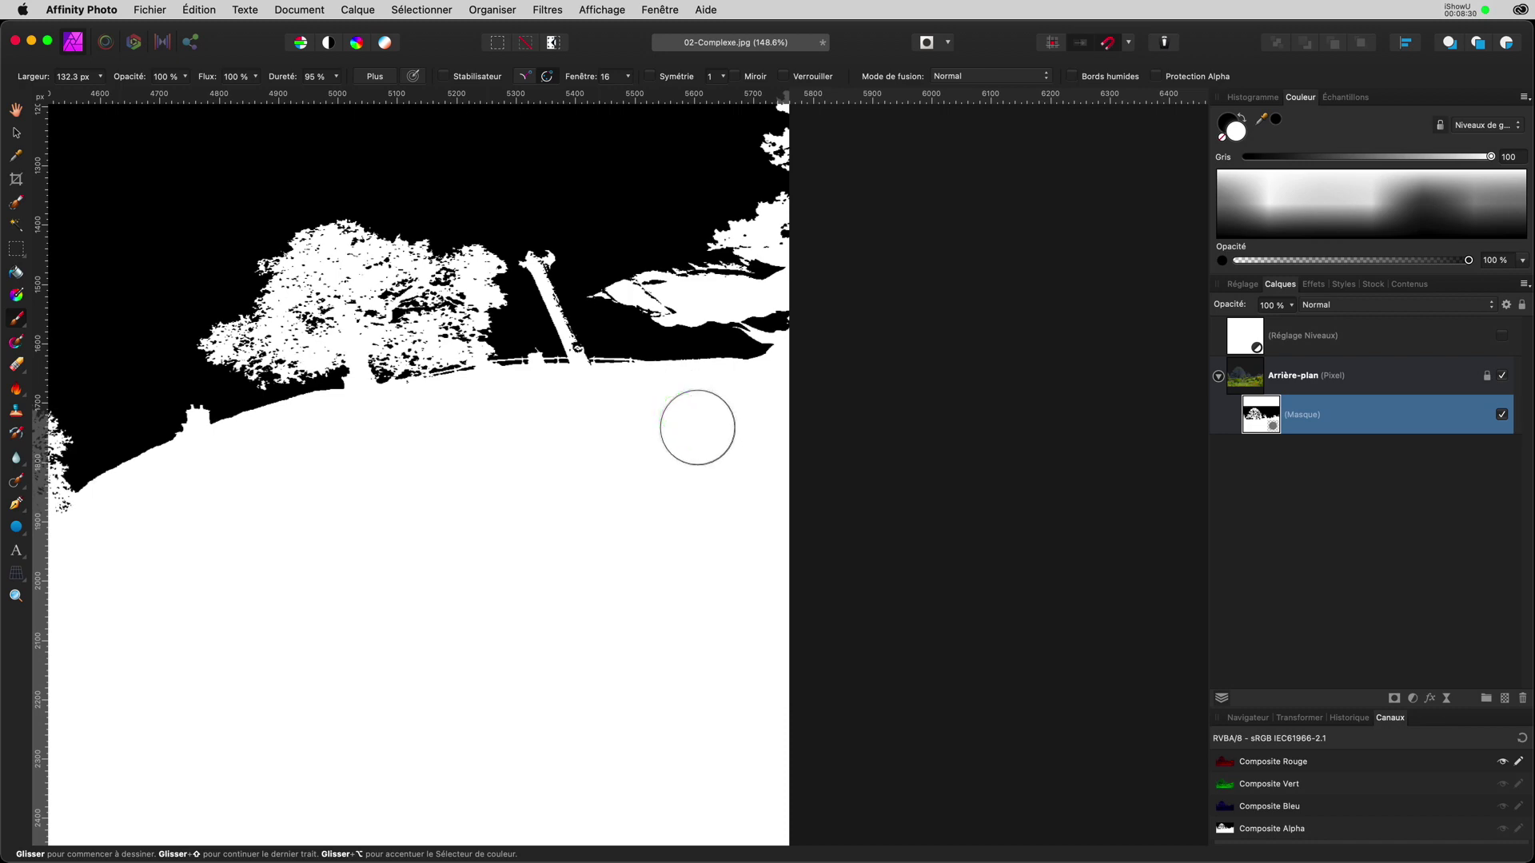
{"action": "key", "text": "super+0"}
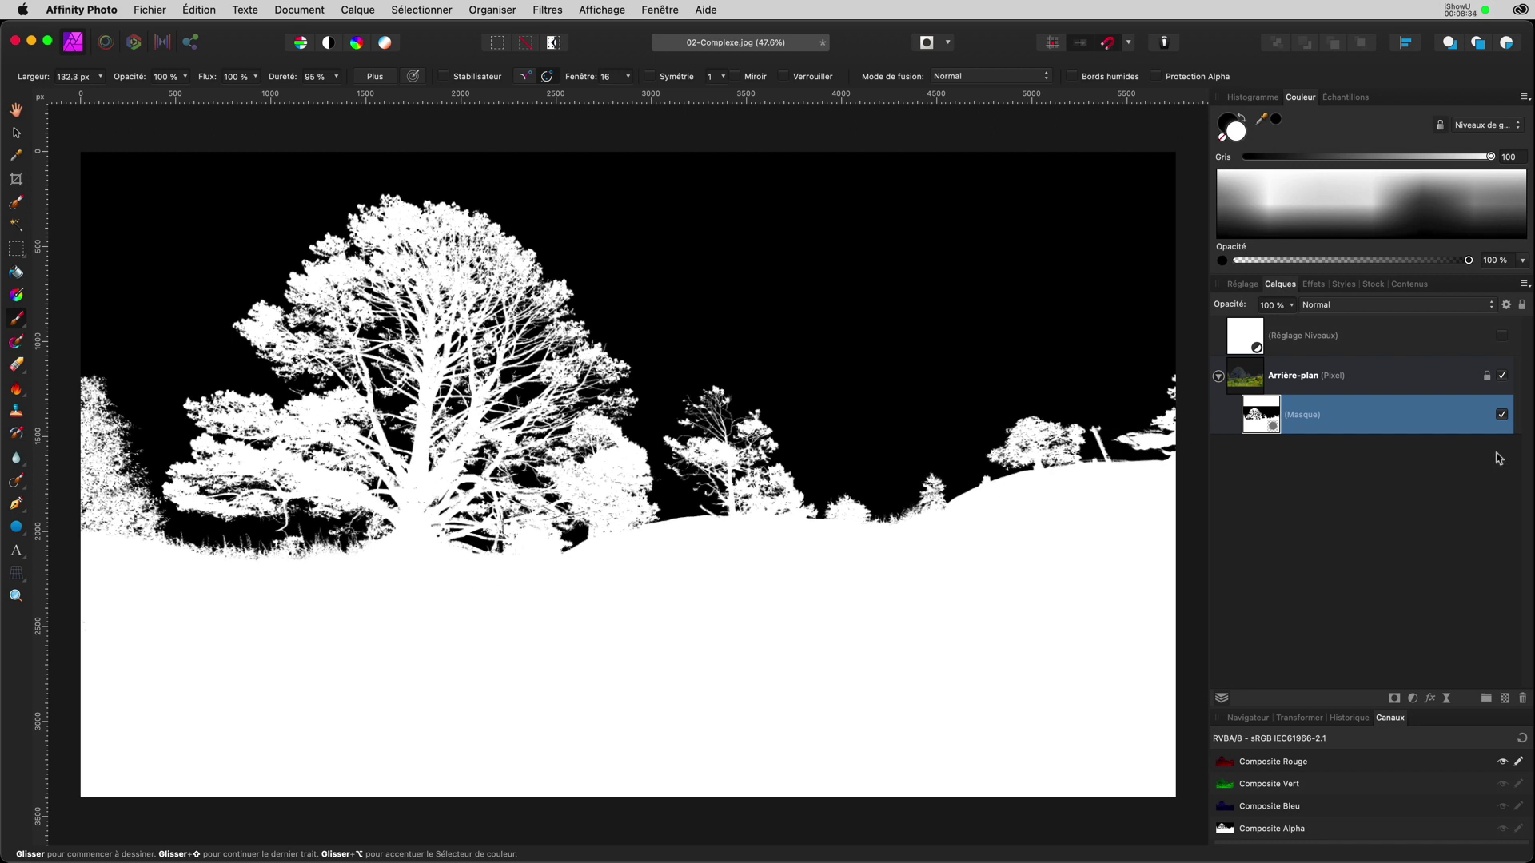
- Select the Arrière-plan layer and reset the channel display to show the full-colour cut-out
{"action": "left_click", "coordinate": [1244, 382]}
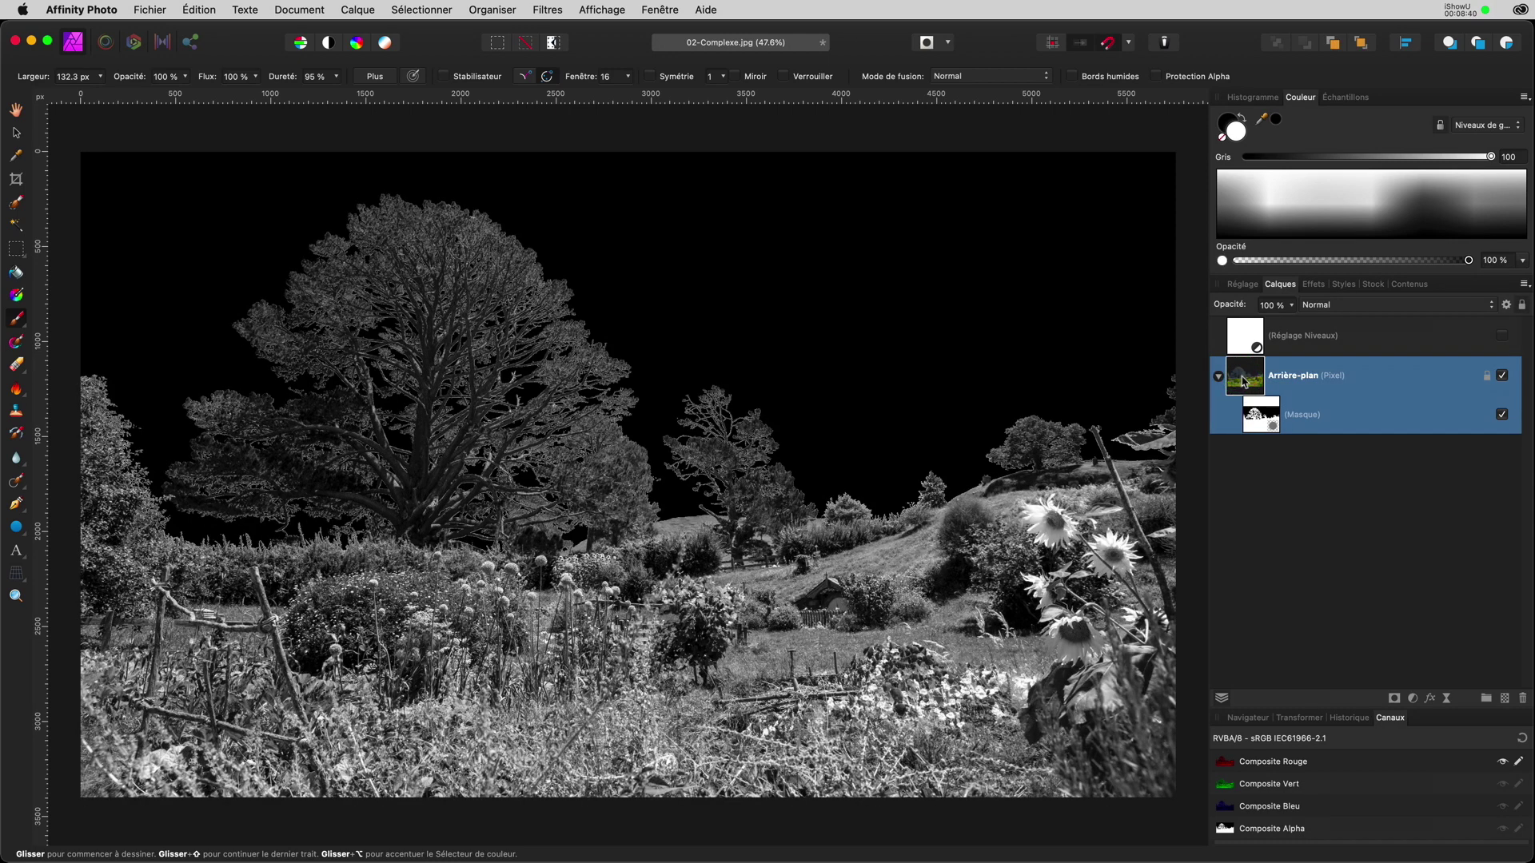
{"action": "left_click", "coordinate": [1262, 593]}
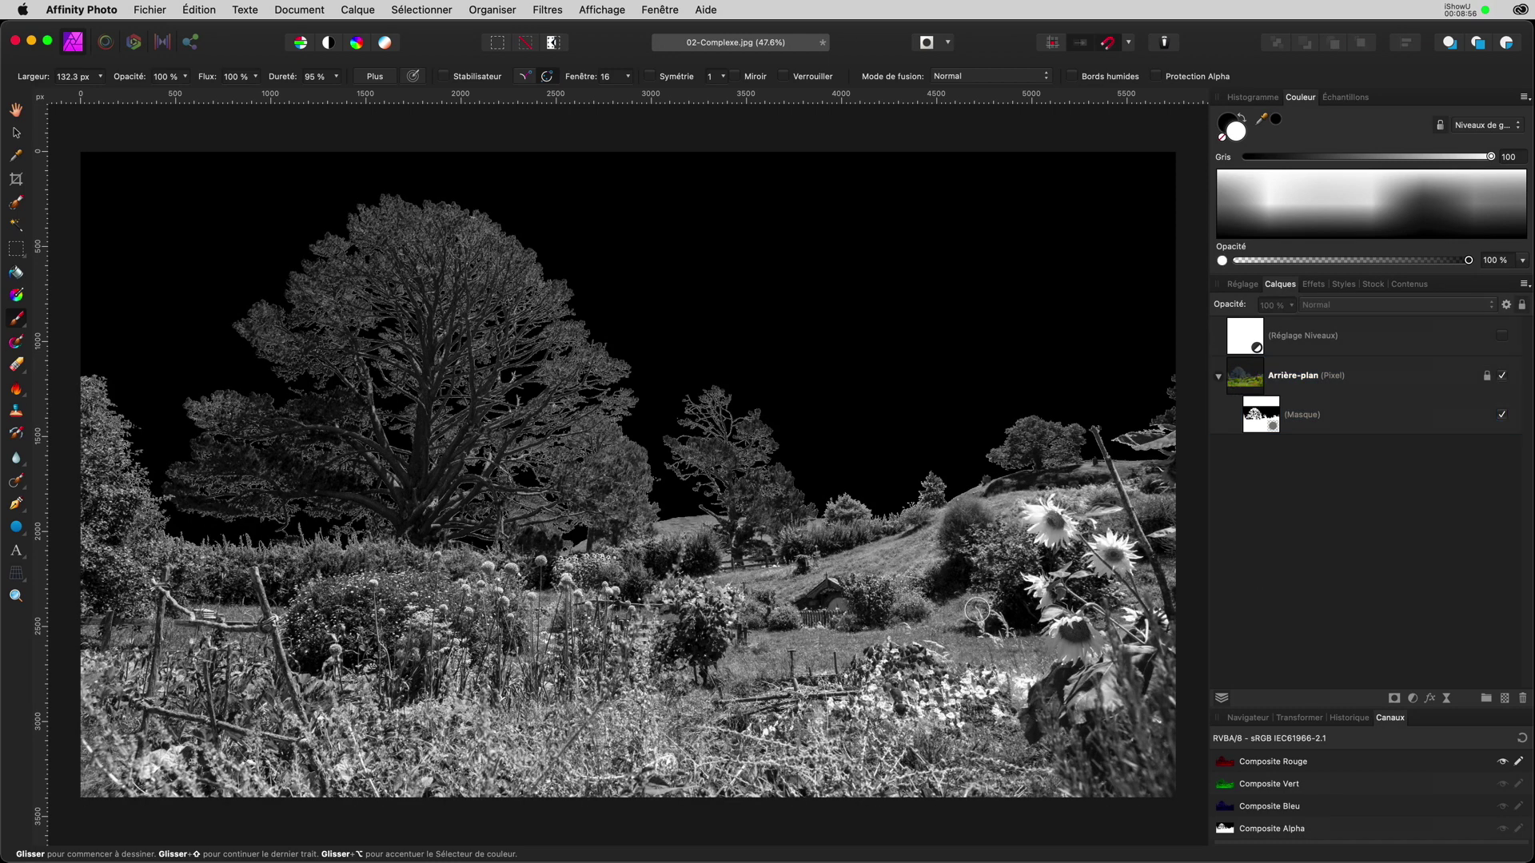
{"action": "left_click", "coordinate": [1237, 380]}
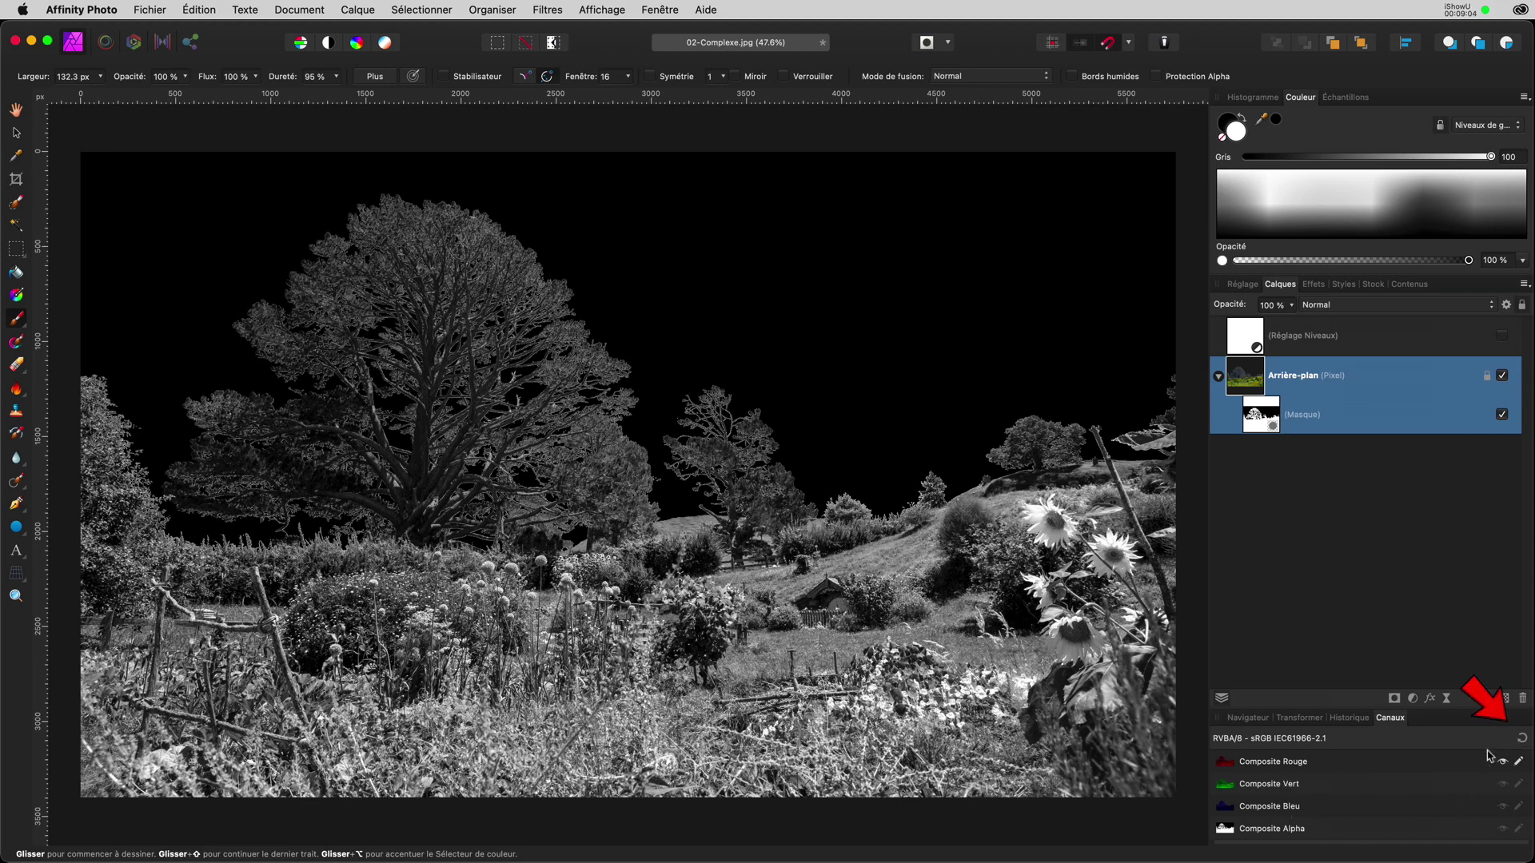
{"action": "left_click", "coordinate": [1523, 742]}
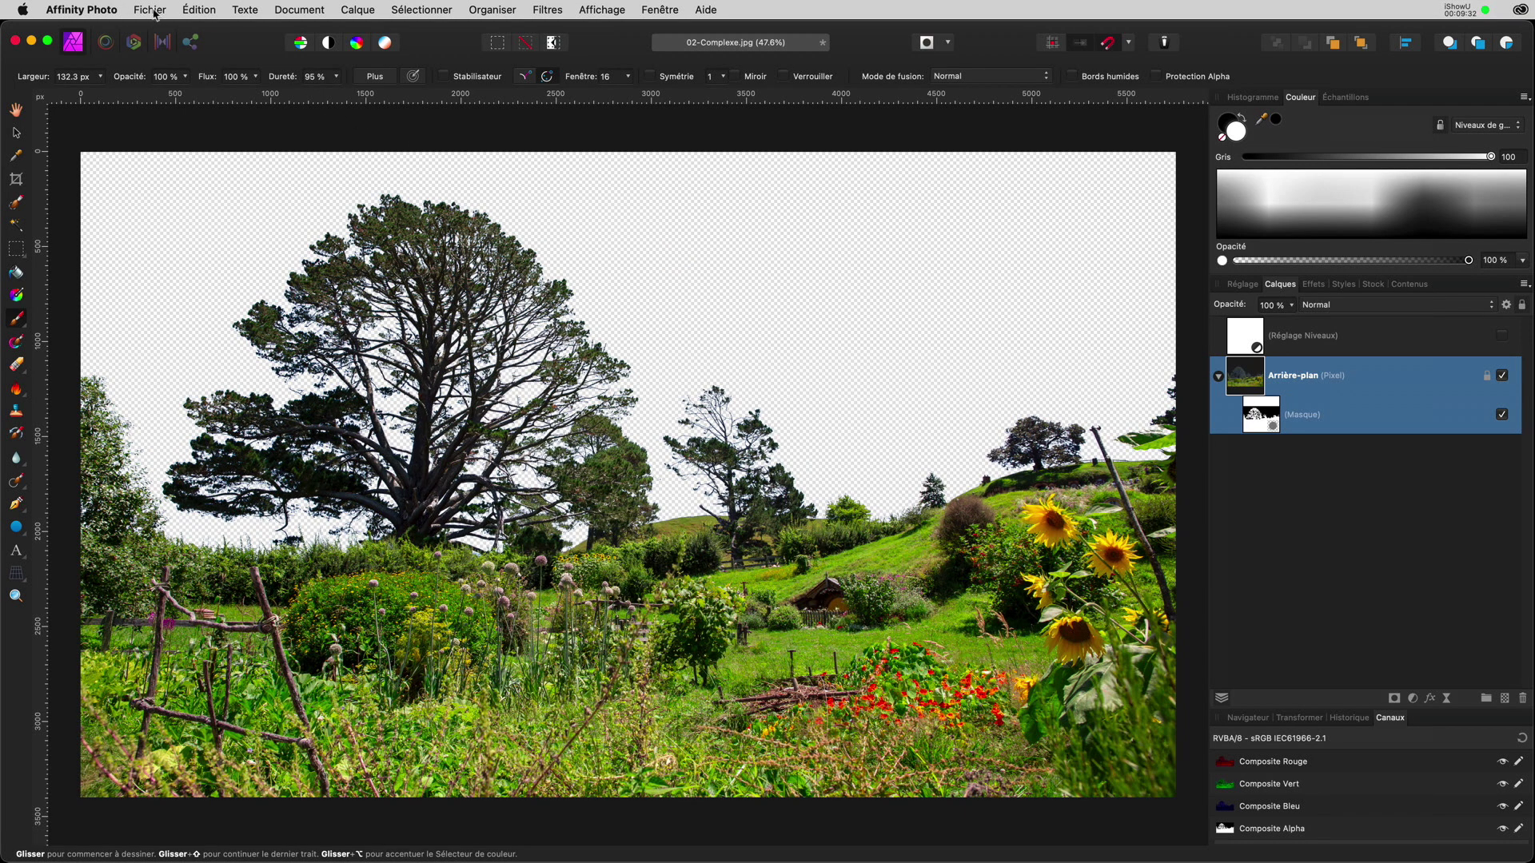
- Insert 03-Ciel.jpg from the Sky Replacement folder, sized to span the full width of the canvas from its top-left corner
{"action": "left_click", "coordinate": [154, 9]}
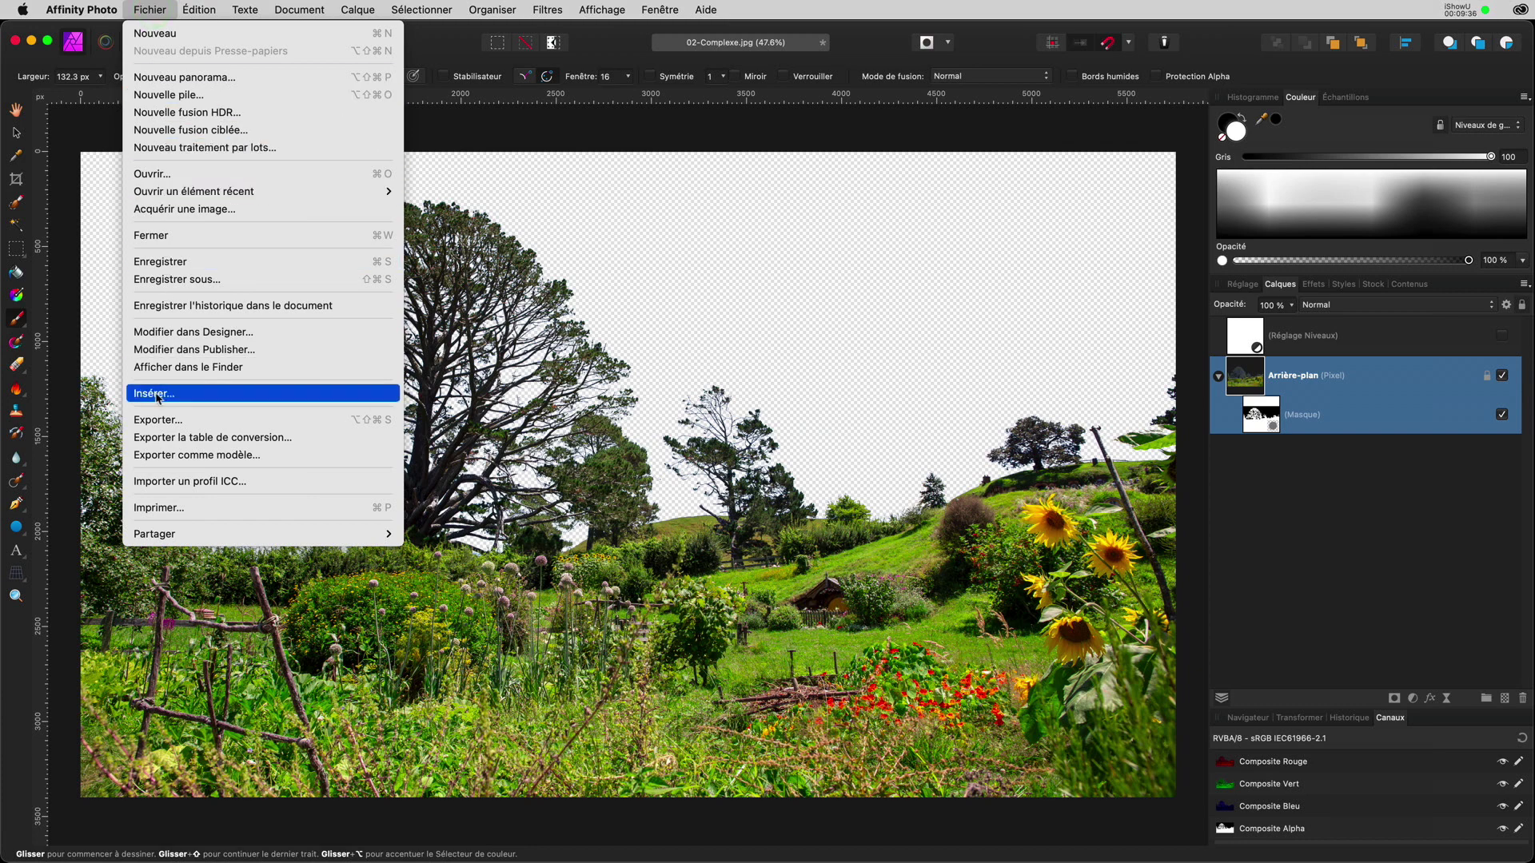
{"action": "left_click", "coordinate": [156, 394]}
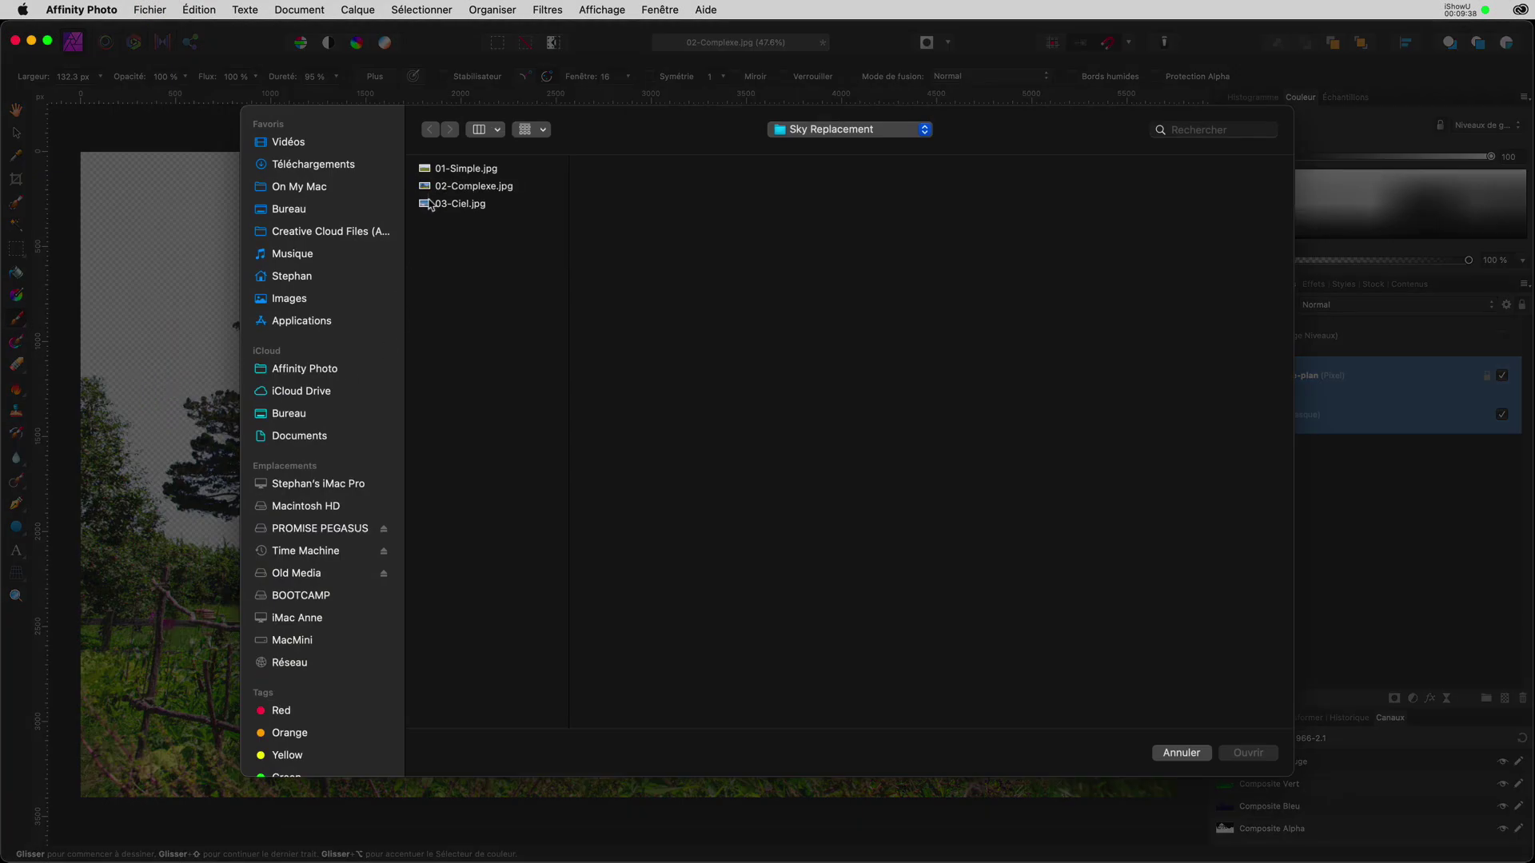
{"action": "left_click", "coordinate": [430, 205]}
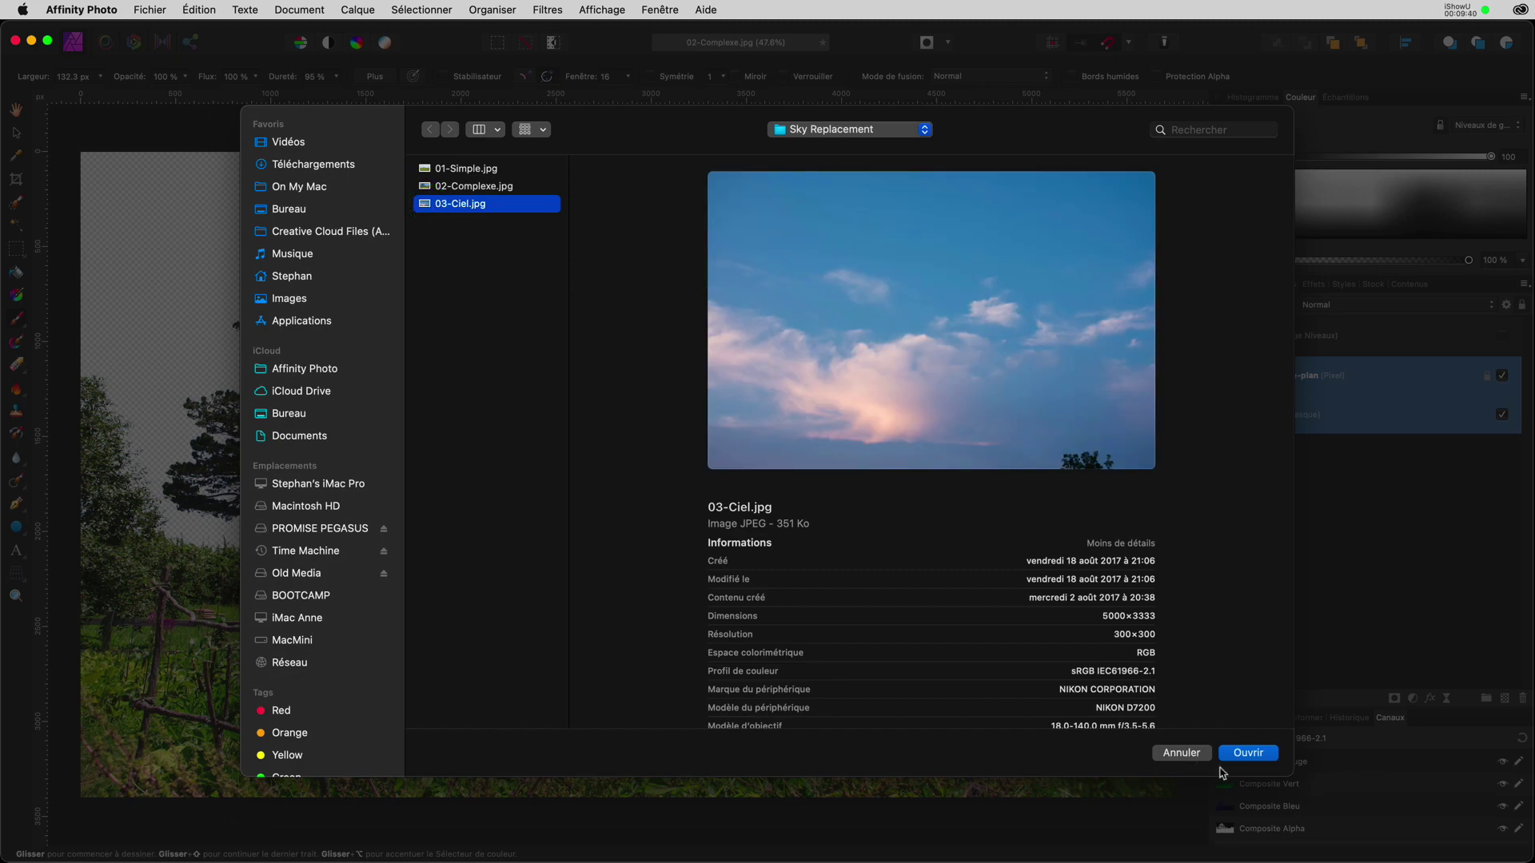
{"action": "left_click", "coordinate": [1240, 760]}
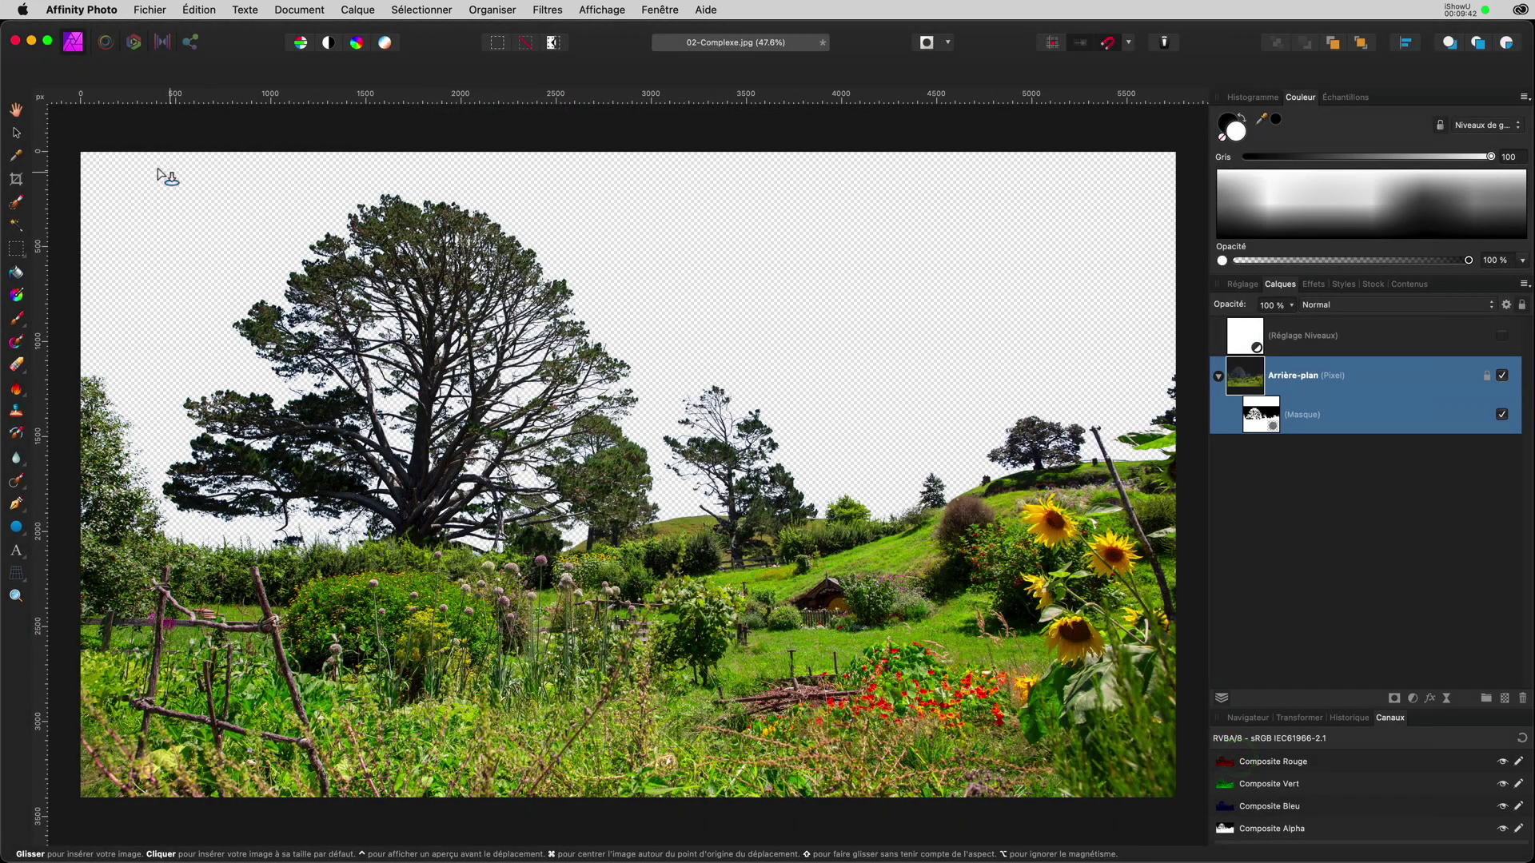
{"action": "left_click_drag", "start_coordinate": [80, 151], "coordinate": [1168, 778]}
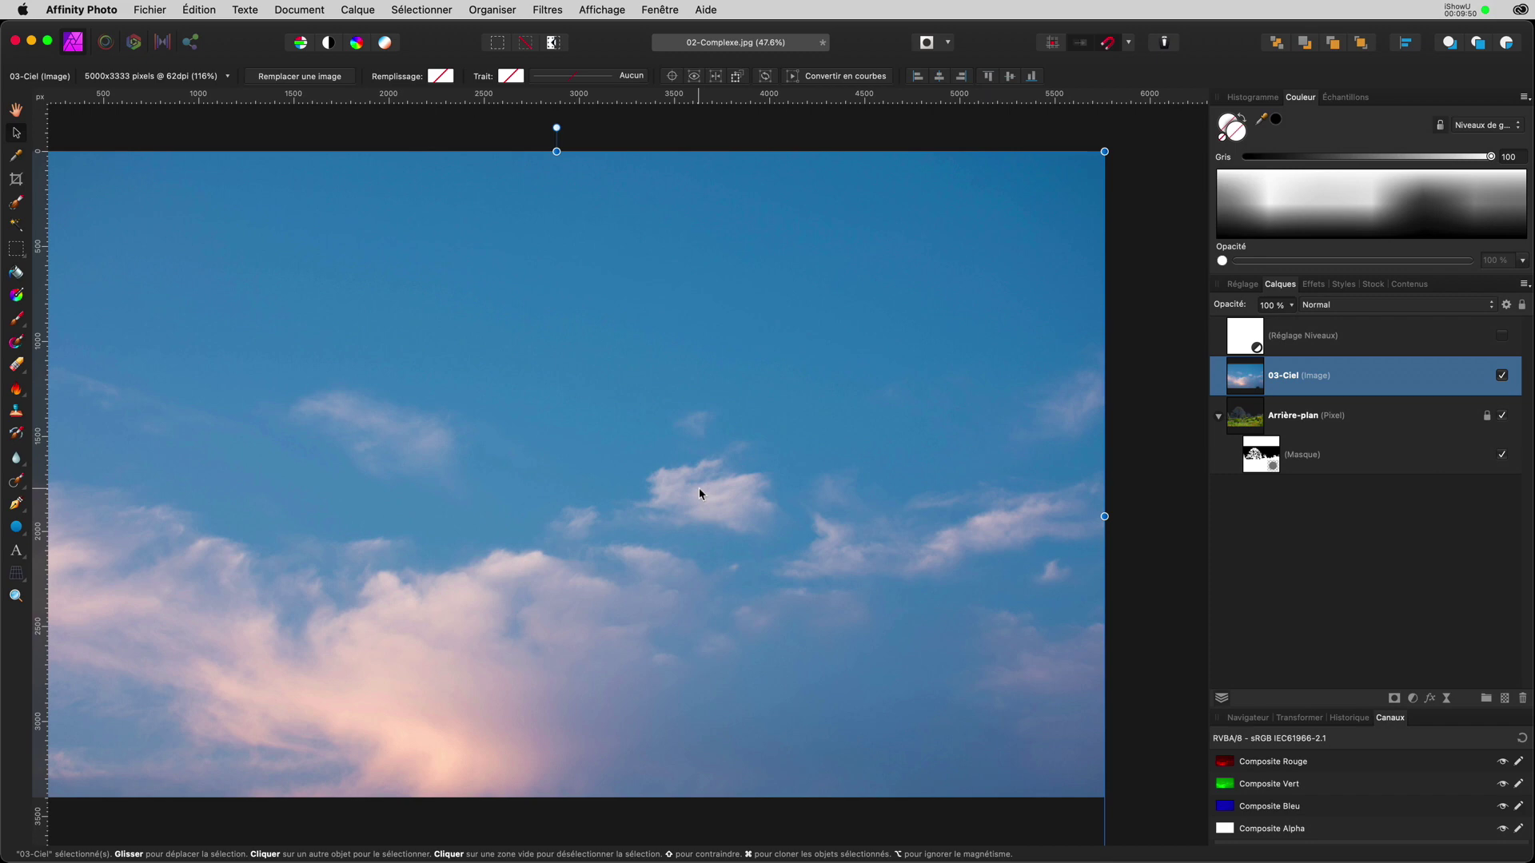
{"action": "scroll", "coordinate": [699, 492], "scroll_direction": "left", "scroll_amount": 2}
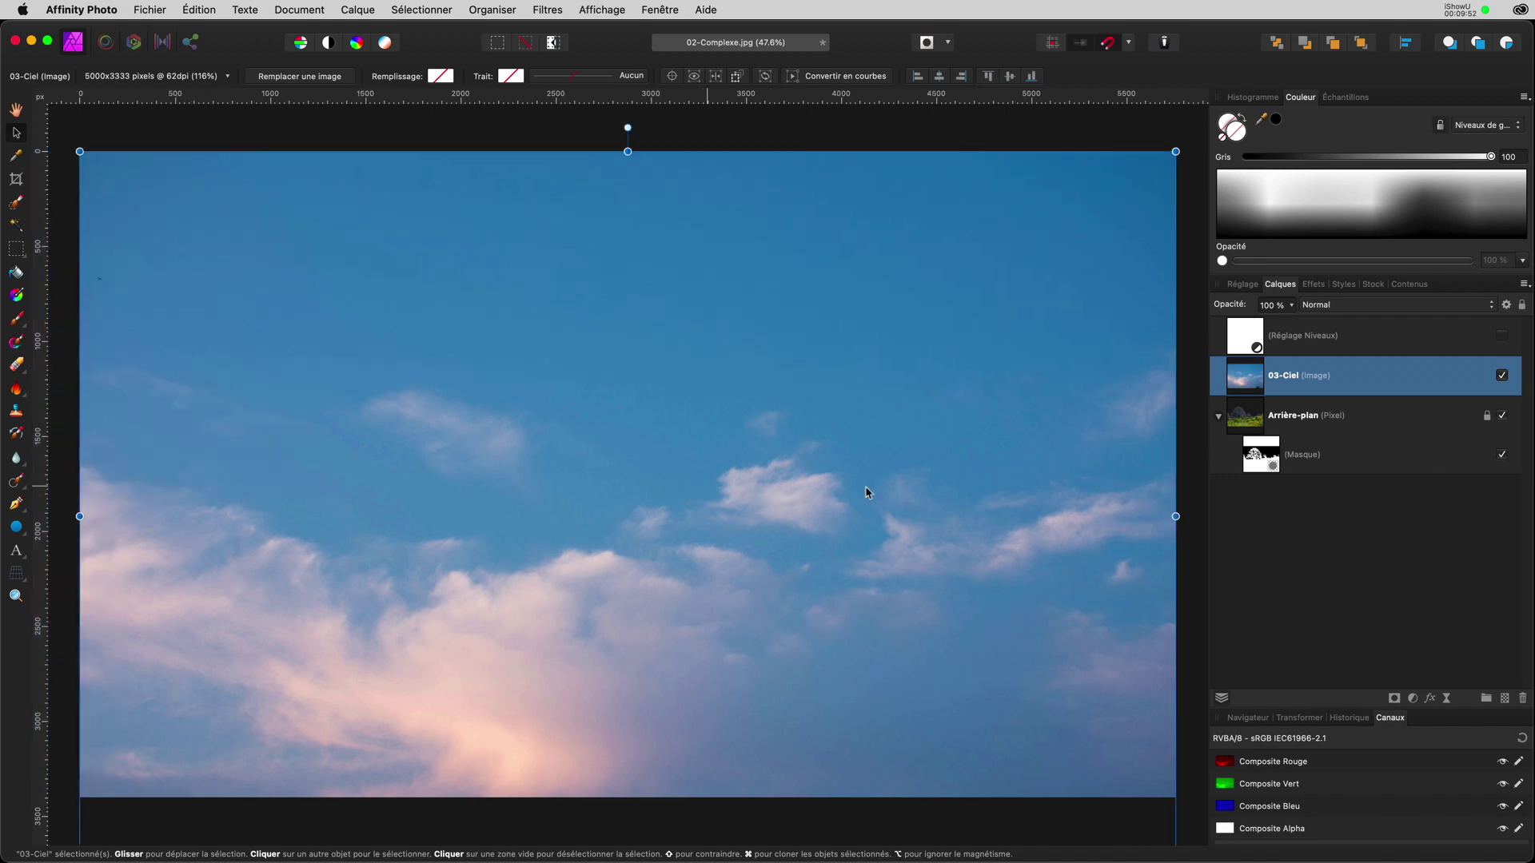
- Move the 03-Ciel layer beneath Arrière-plan and compress it vertically until its lower edge sits just below the hedge line
{"action": "left_click", "coordinate": [1247, 379]}
{"action": "left_click_drag", "start_coordinate": [1251, 383], "coordinate": [1238, 483]}
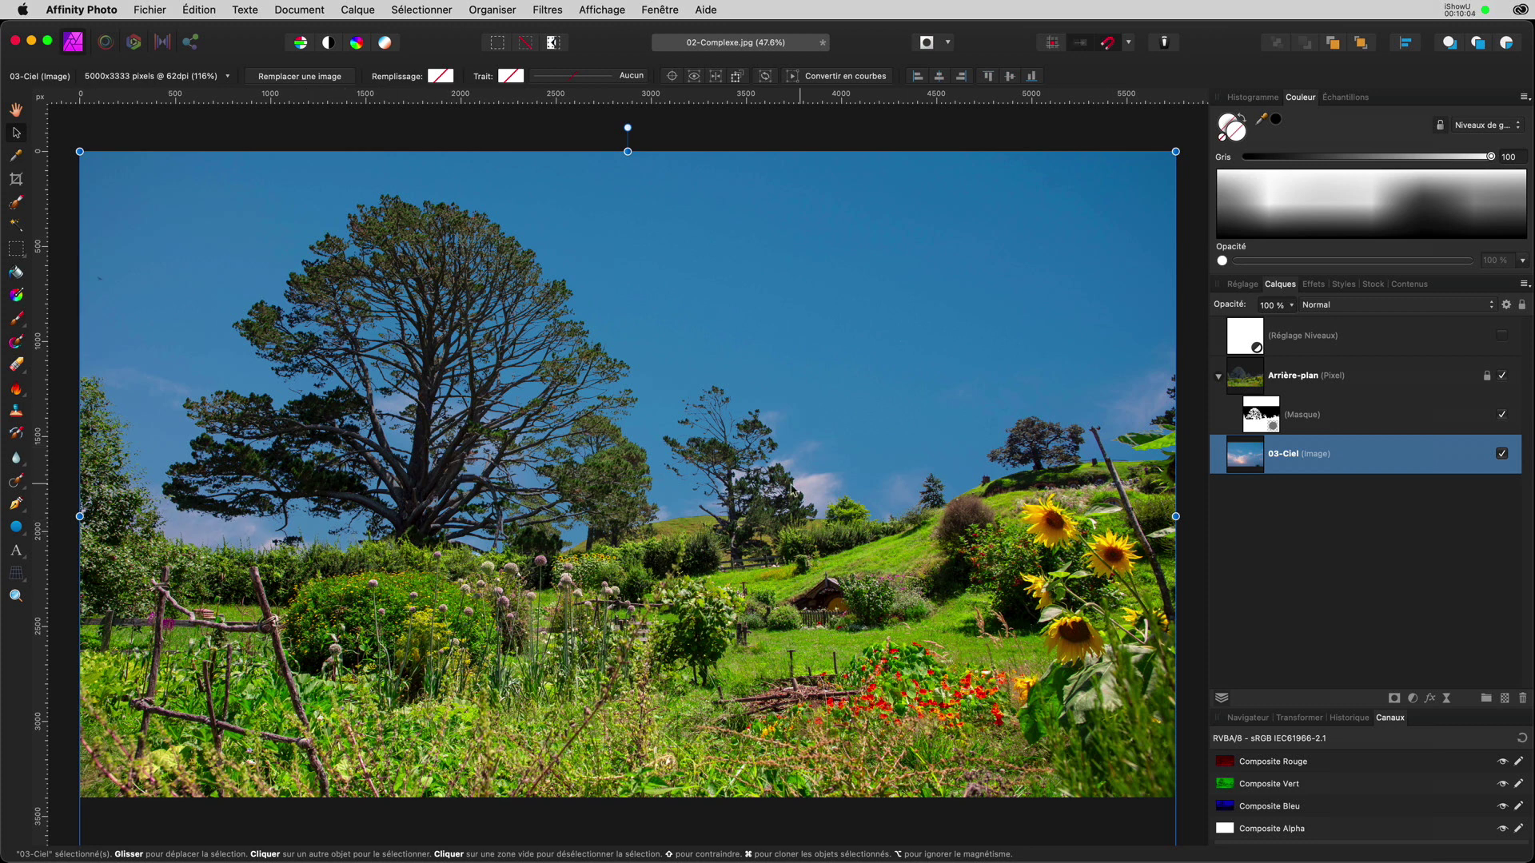
{"action": "scroll", "coordinate": [791, 489], "scroll_direction": "down", "scroll_amount": 5}
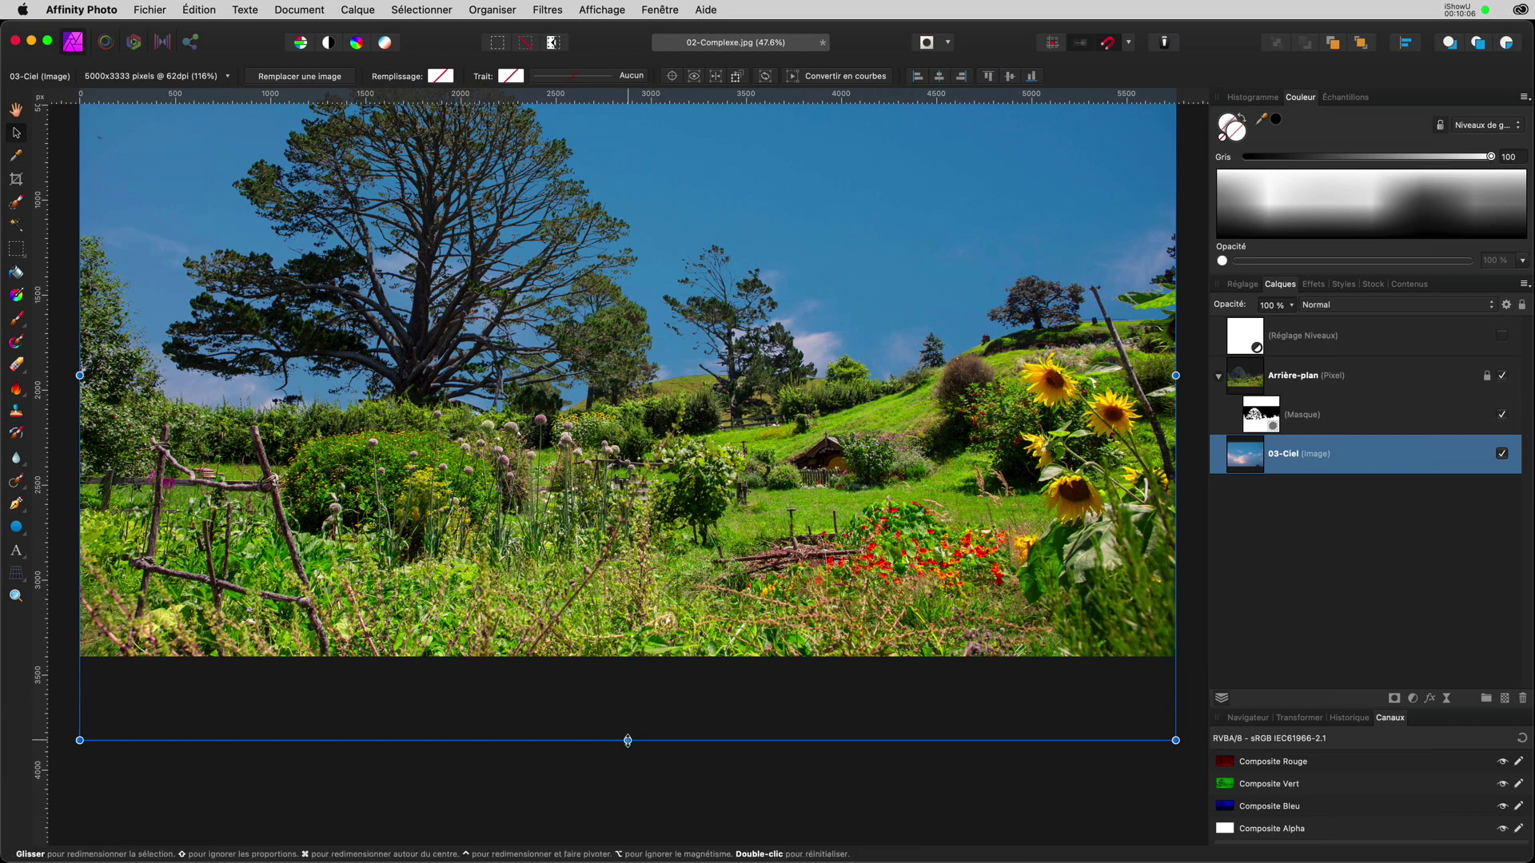
{"action": "left_click_drag", "start_coordinate": [627, 739], "coordinate": [622, 454]}
{"action": "scroll", "coordinate": [640, 384], "scroll_direction": "up", "scroll_amount": 6}
{"action": "scroll", "coordinate": [615, 439], "scroll_direction": "left", "scroll_amount": 2}
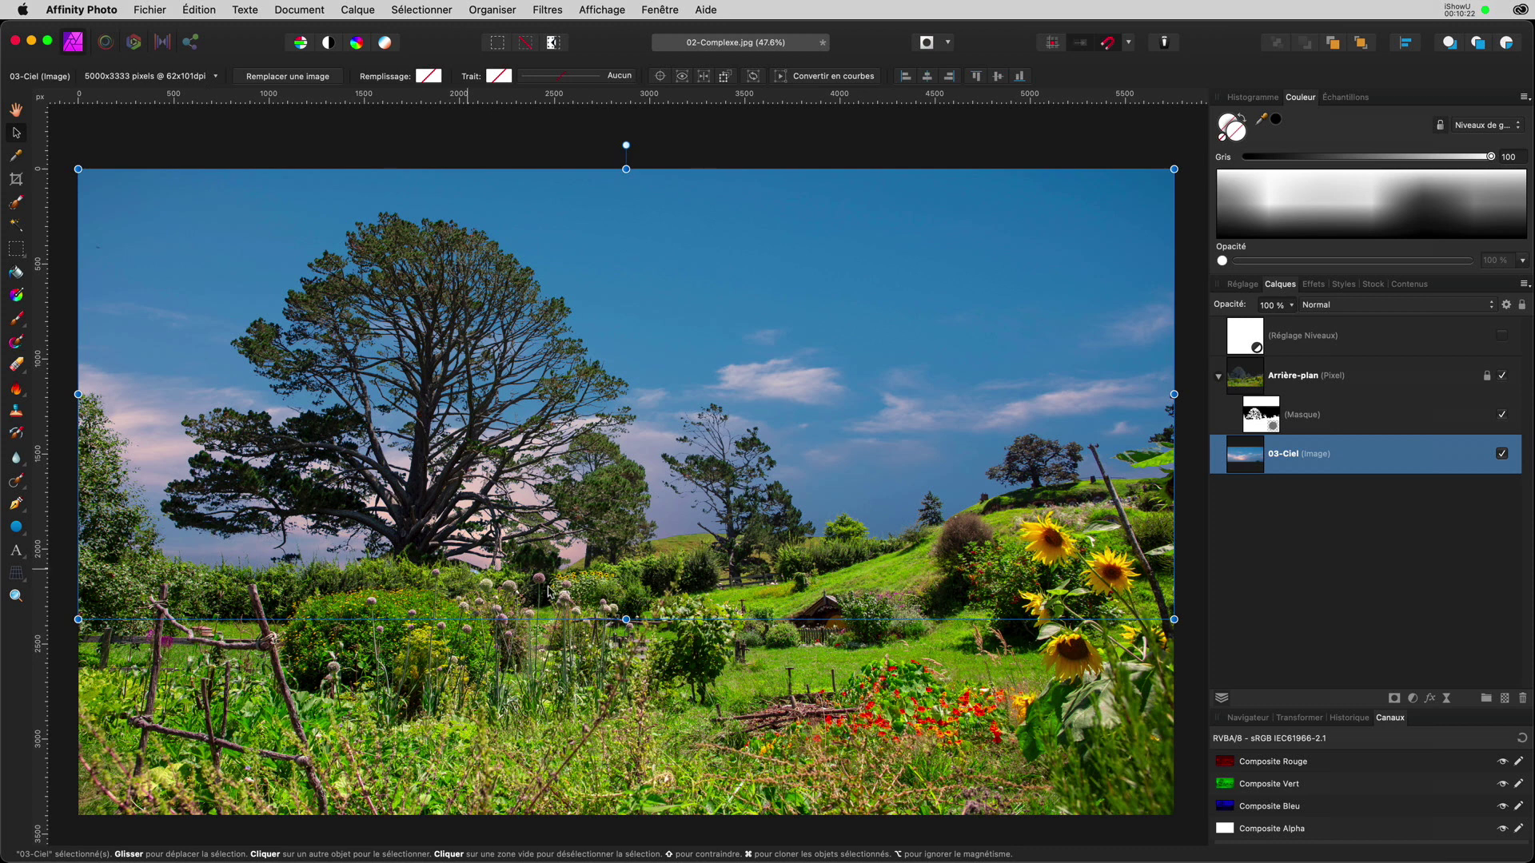
{"action": "left_click", "coordinate": [1001, 839]}
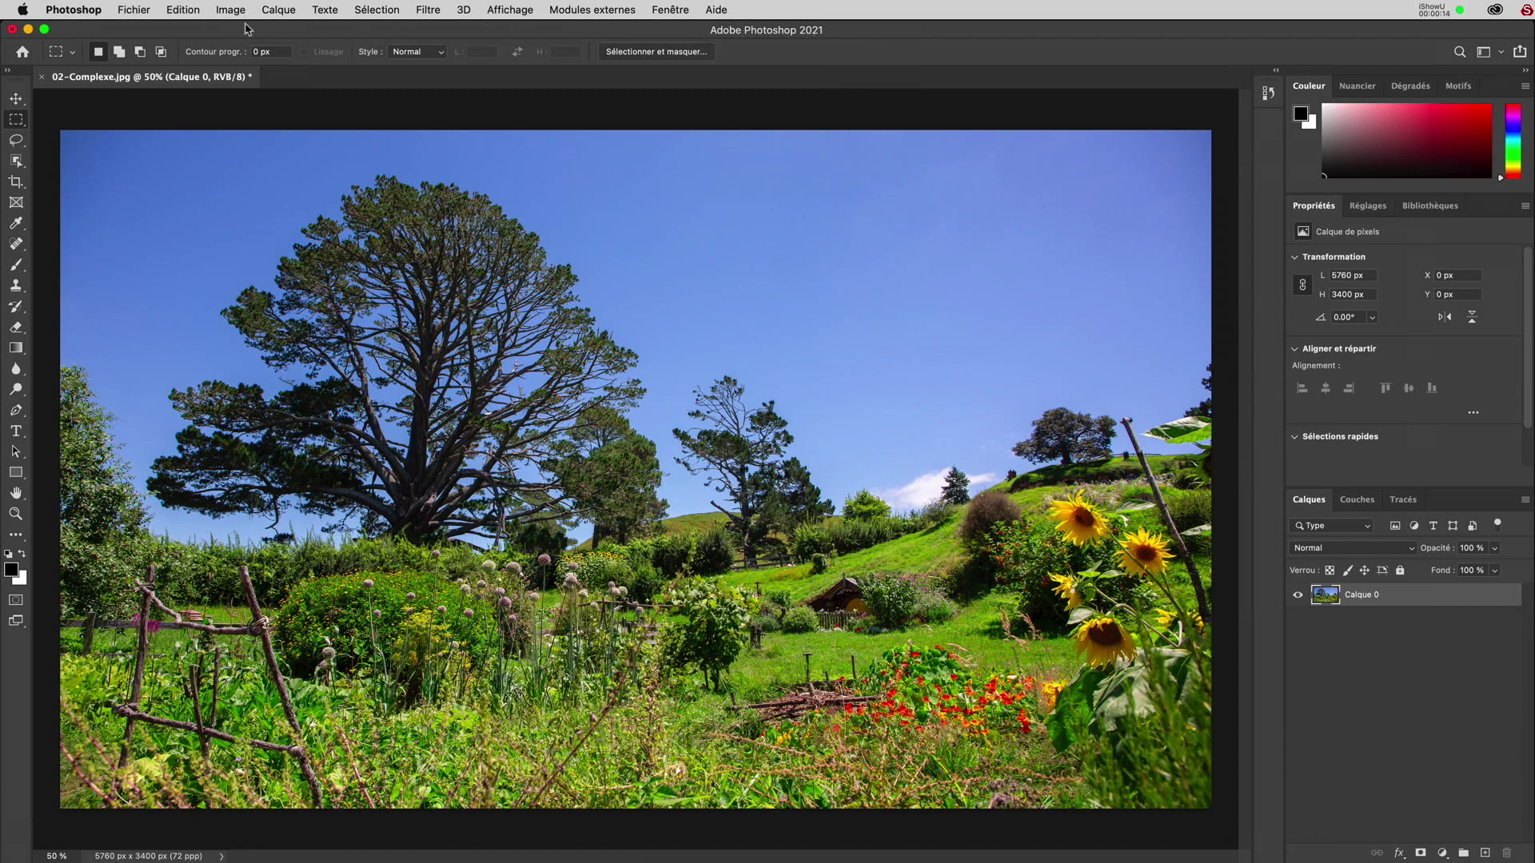
- In Photoshop, preview the automatic Sky Replacement on 02-Complexe.jpg and dismiss it without applying
{"action": "left_click", "coordinate": [184, 11]}
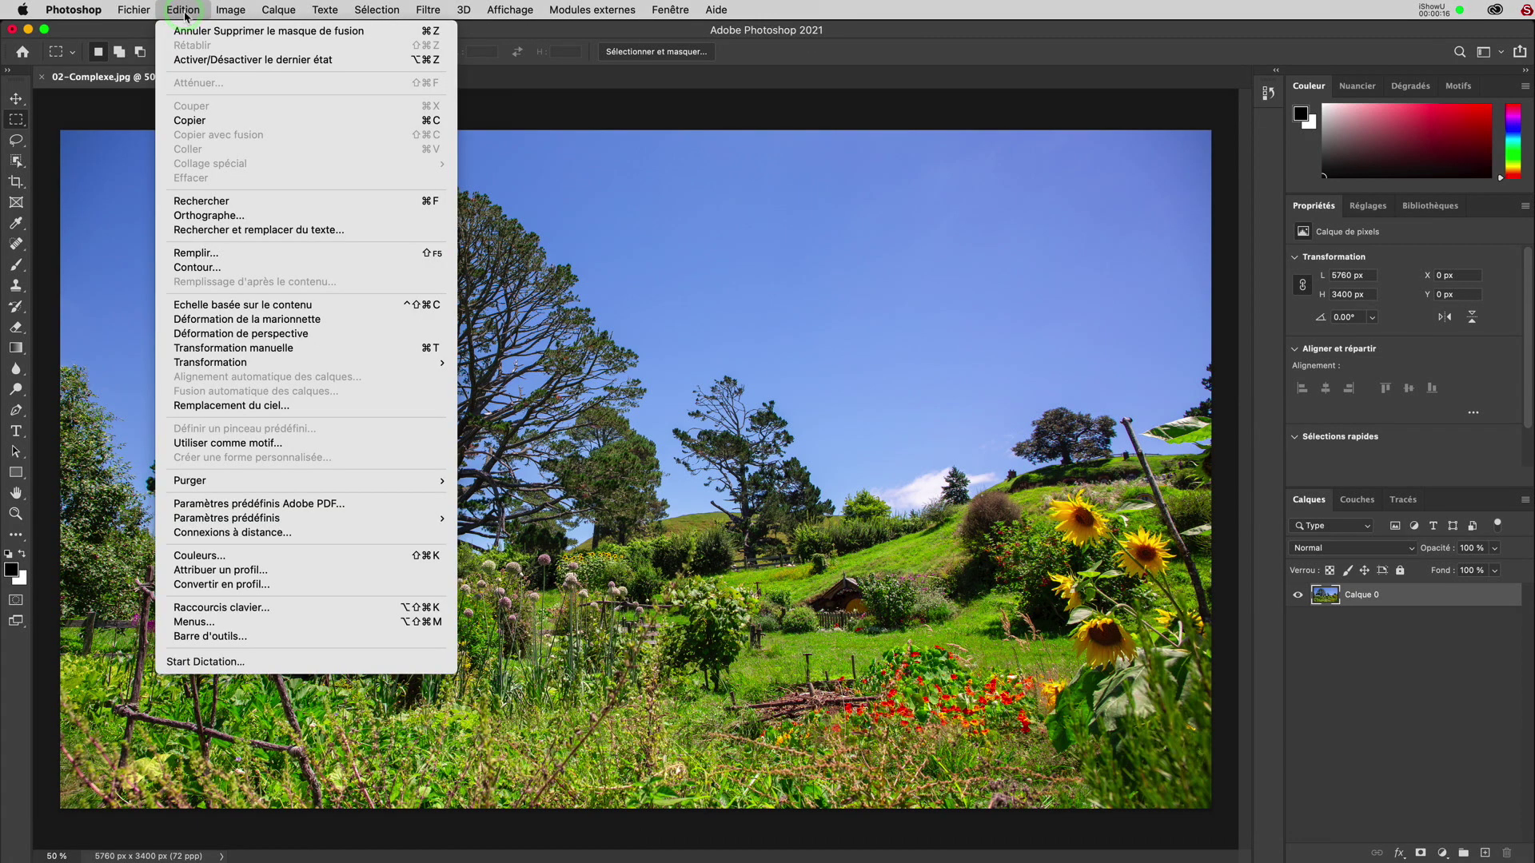
{"action": "left_click", "coordinate": [218, 406]}
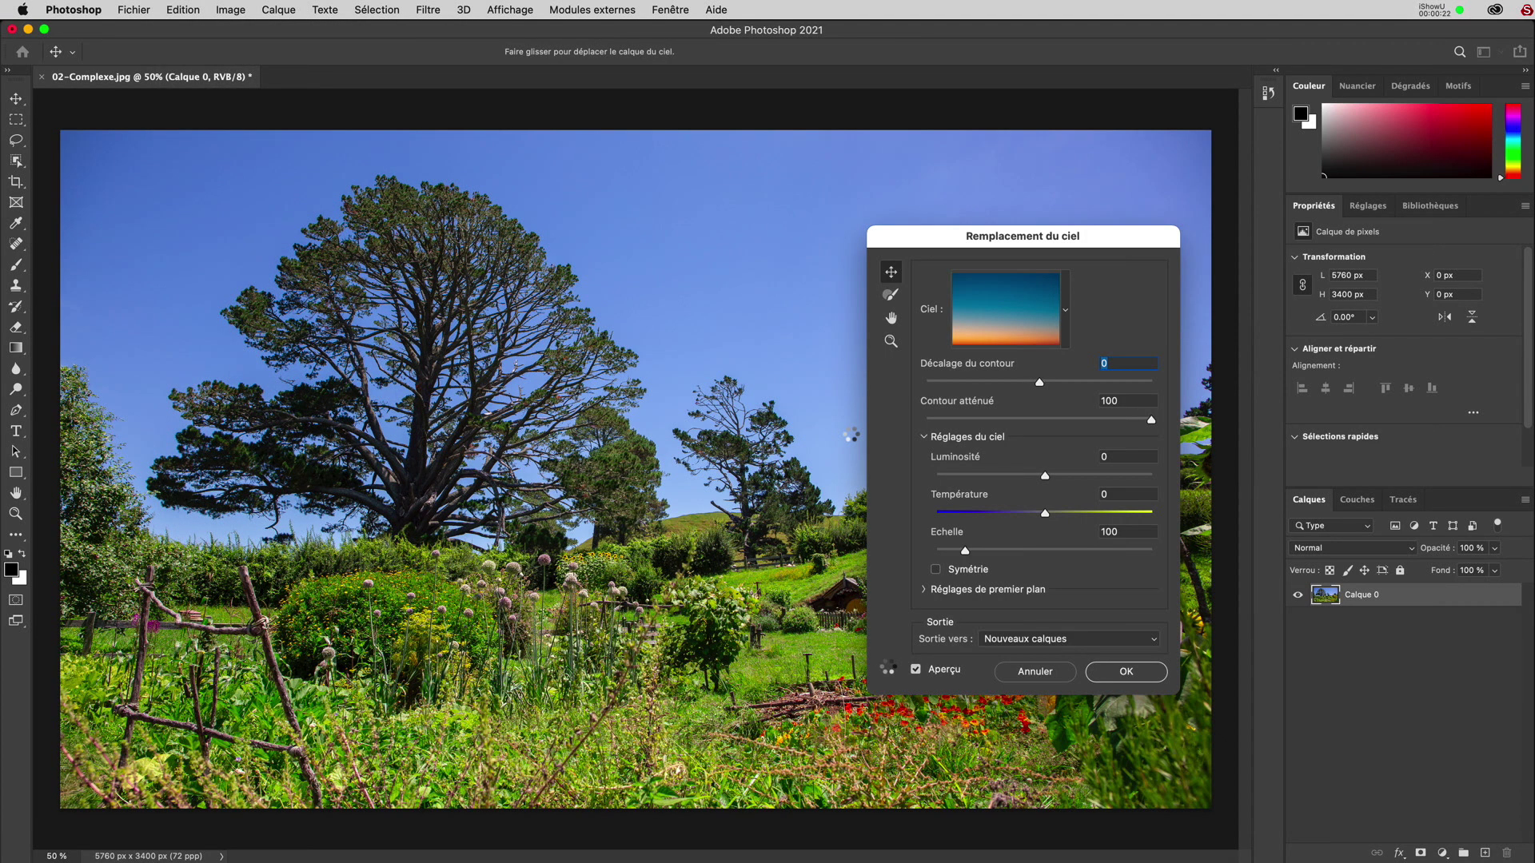
{"action": "left_click_drag", "start_coordinate": [940, 233], "coordinate": [1206, 100]}
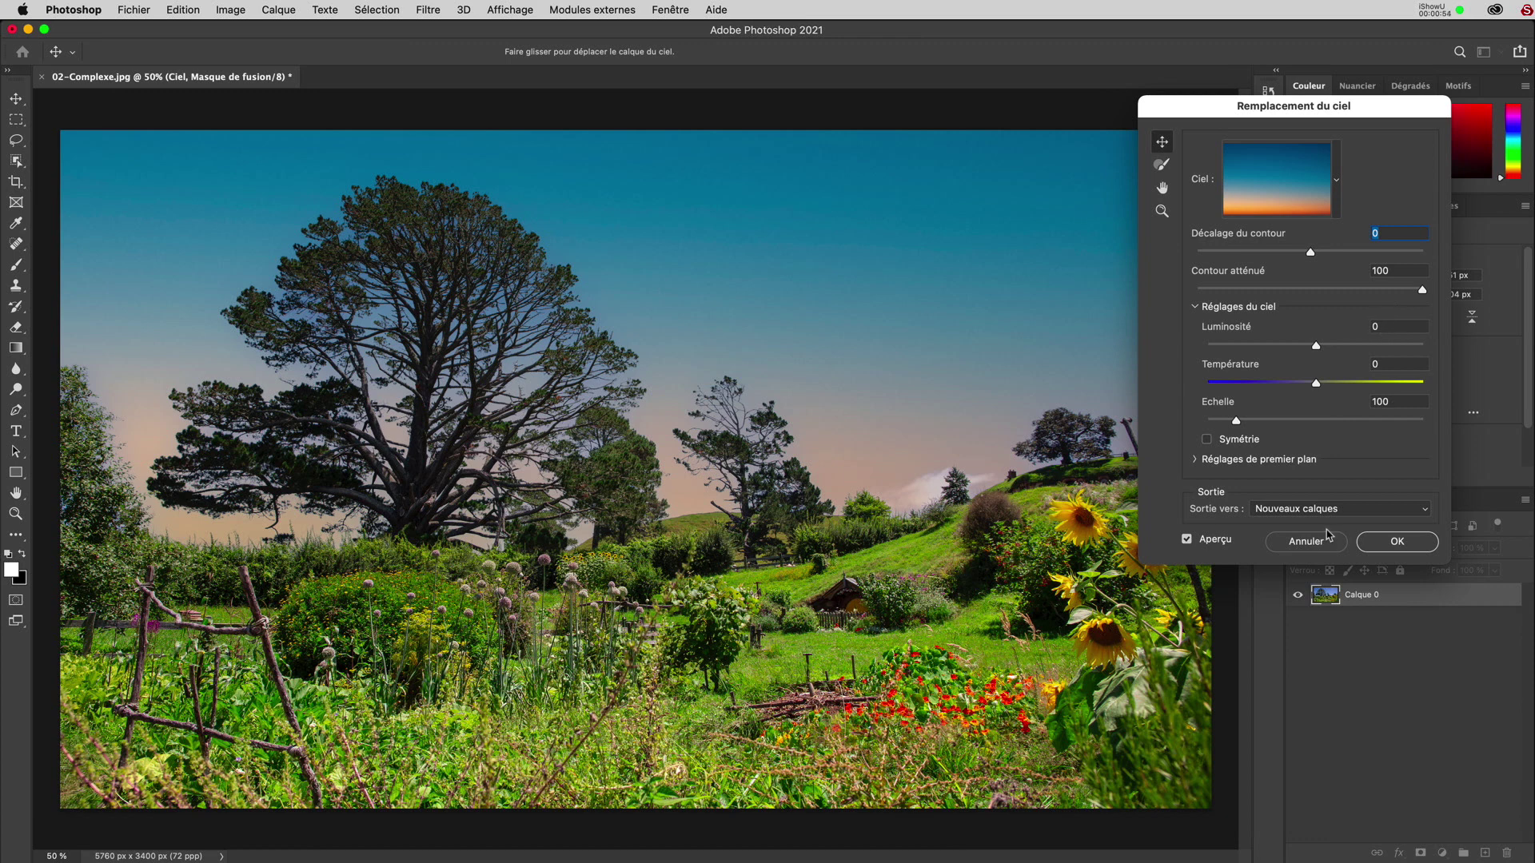
{"action": "left_click", "coordinate": [1306, 542]}
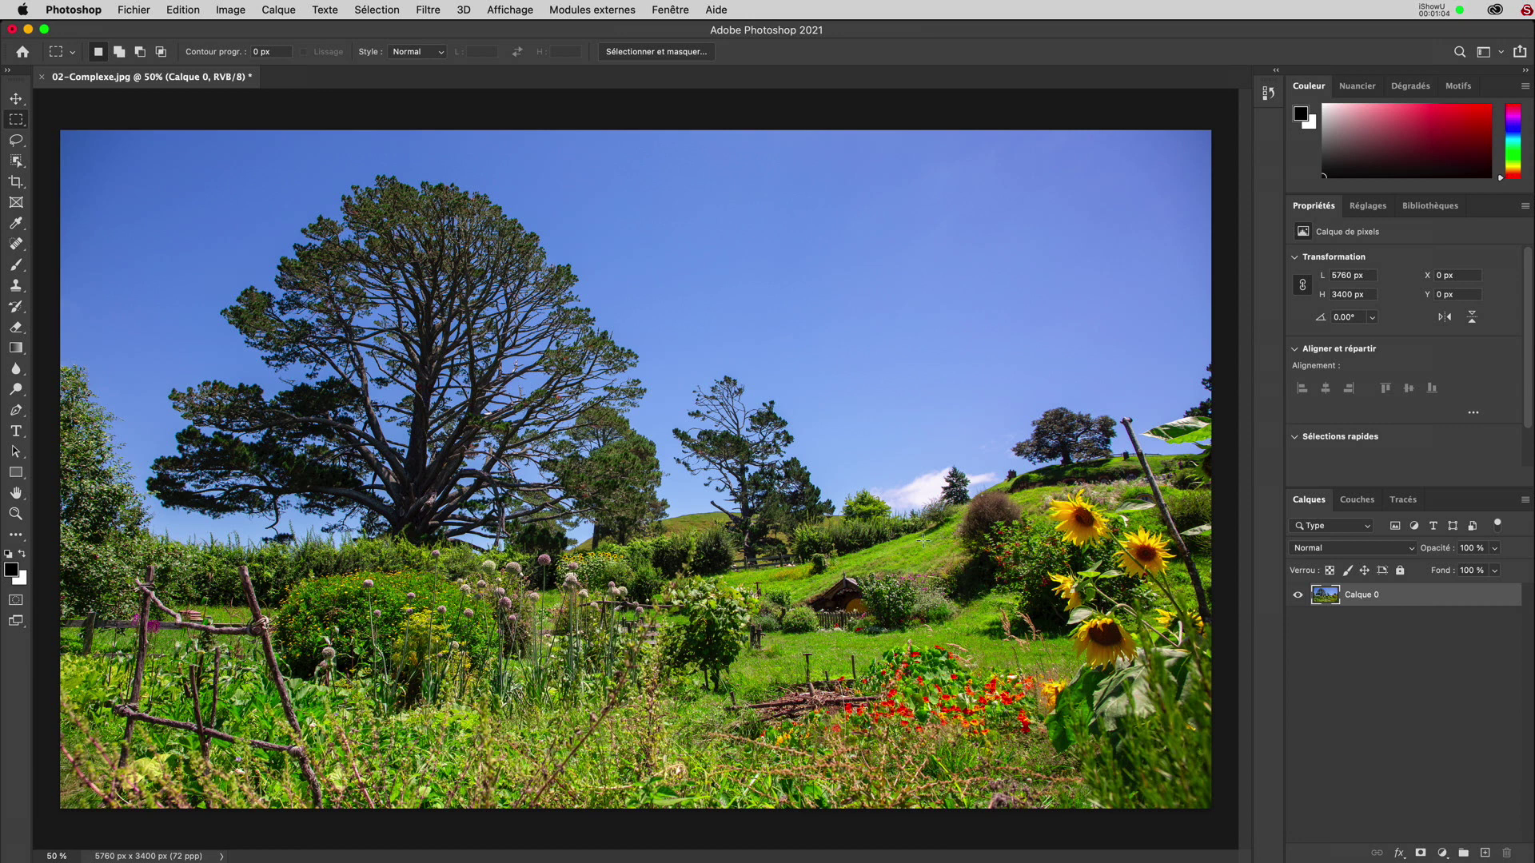
- Examine the photo's red, green and blue channels one by one to compare the contrast between sky and trees
{"action": "left_click", "coordinate": [1356, 503]}
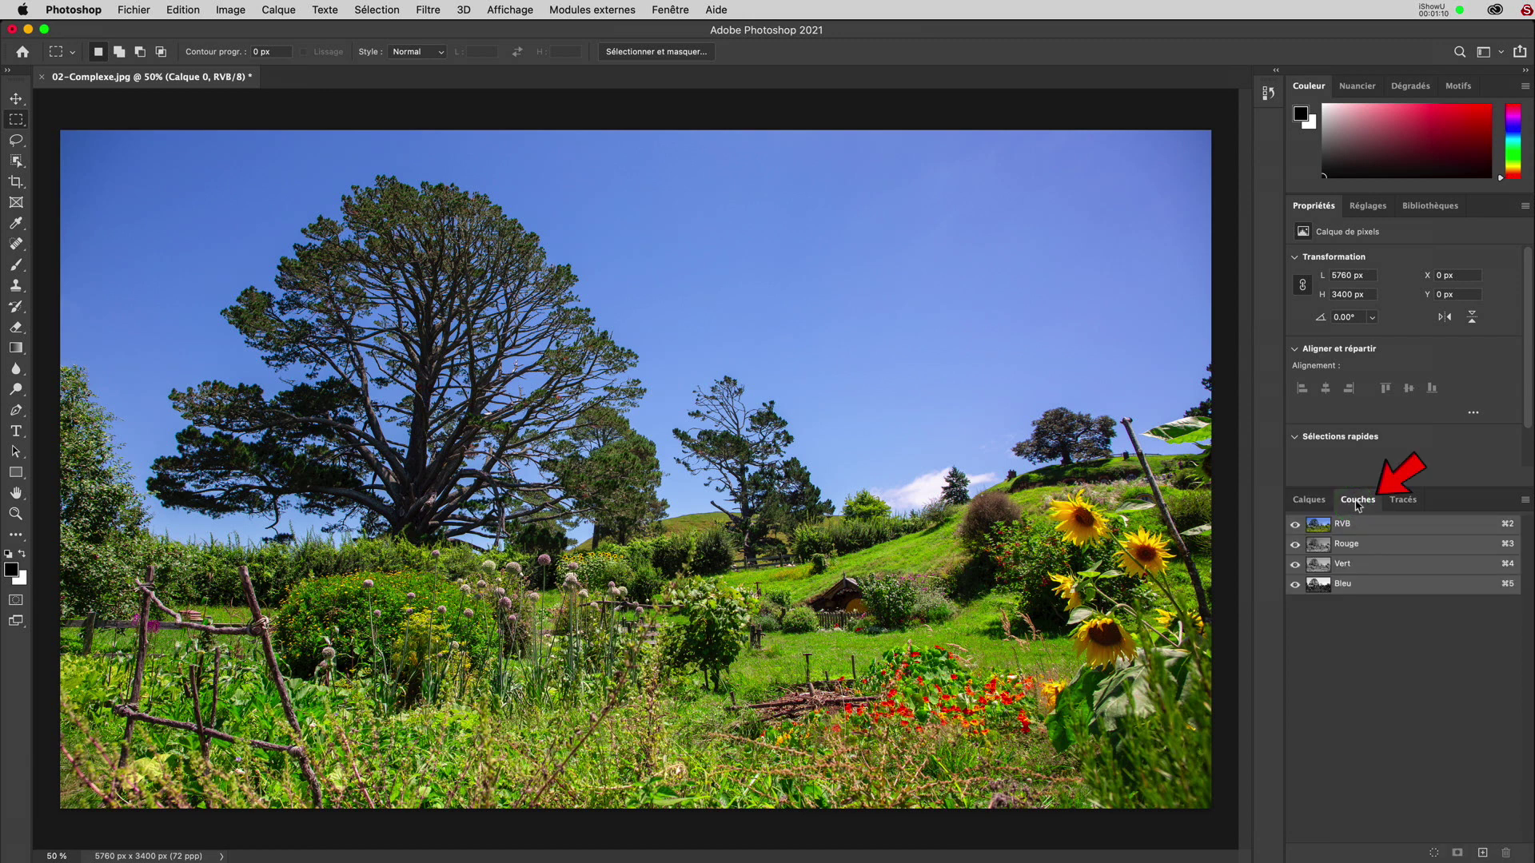
{"action": "left_click", "coordinate": [688, 10]}
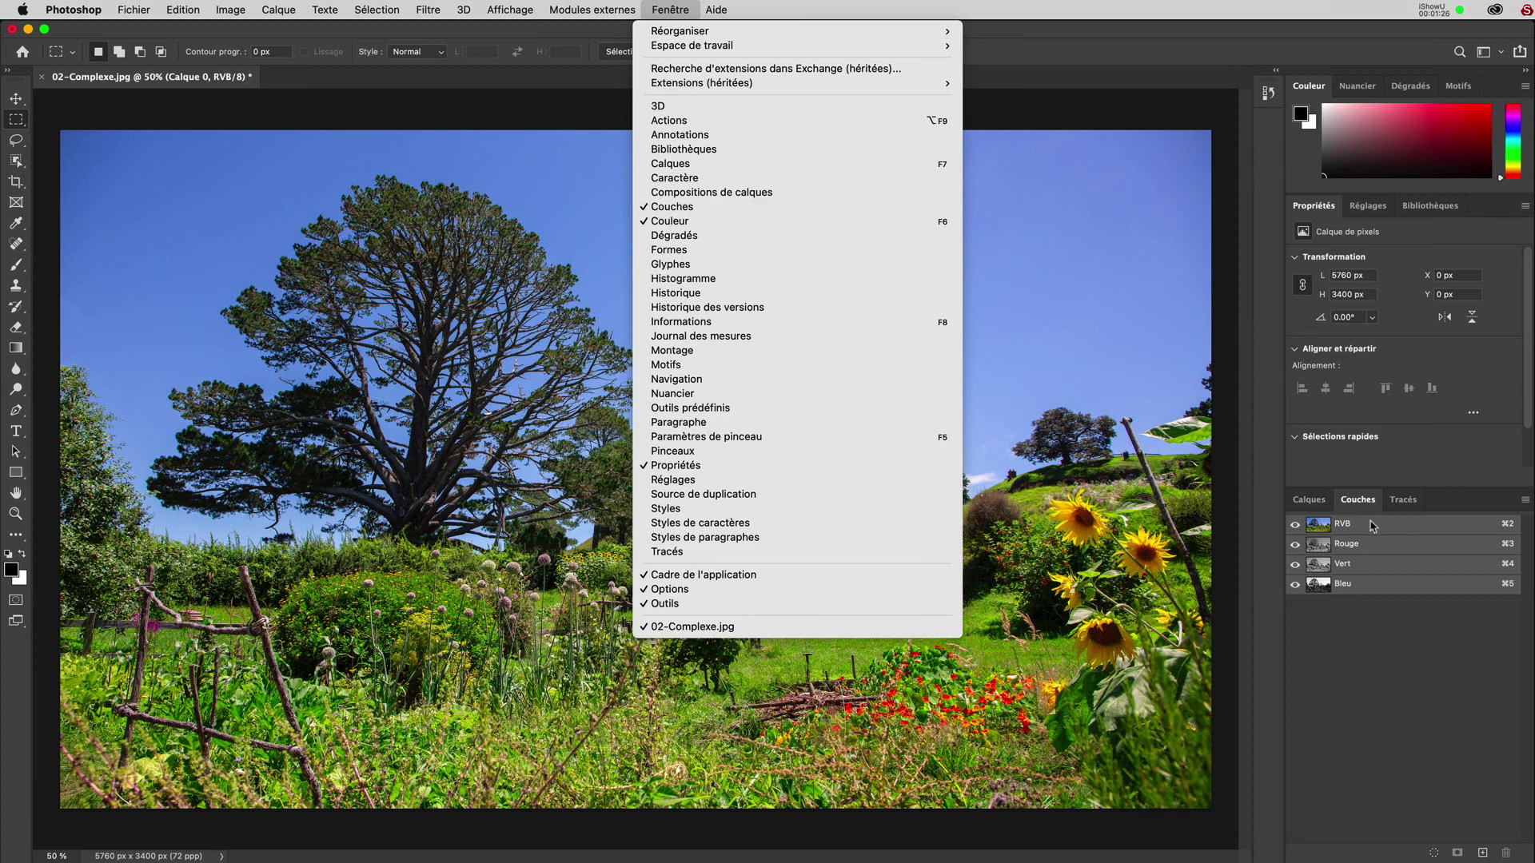
{"action": "left_click", "coordinate": [1362, 638]}
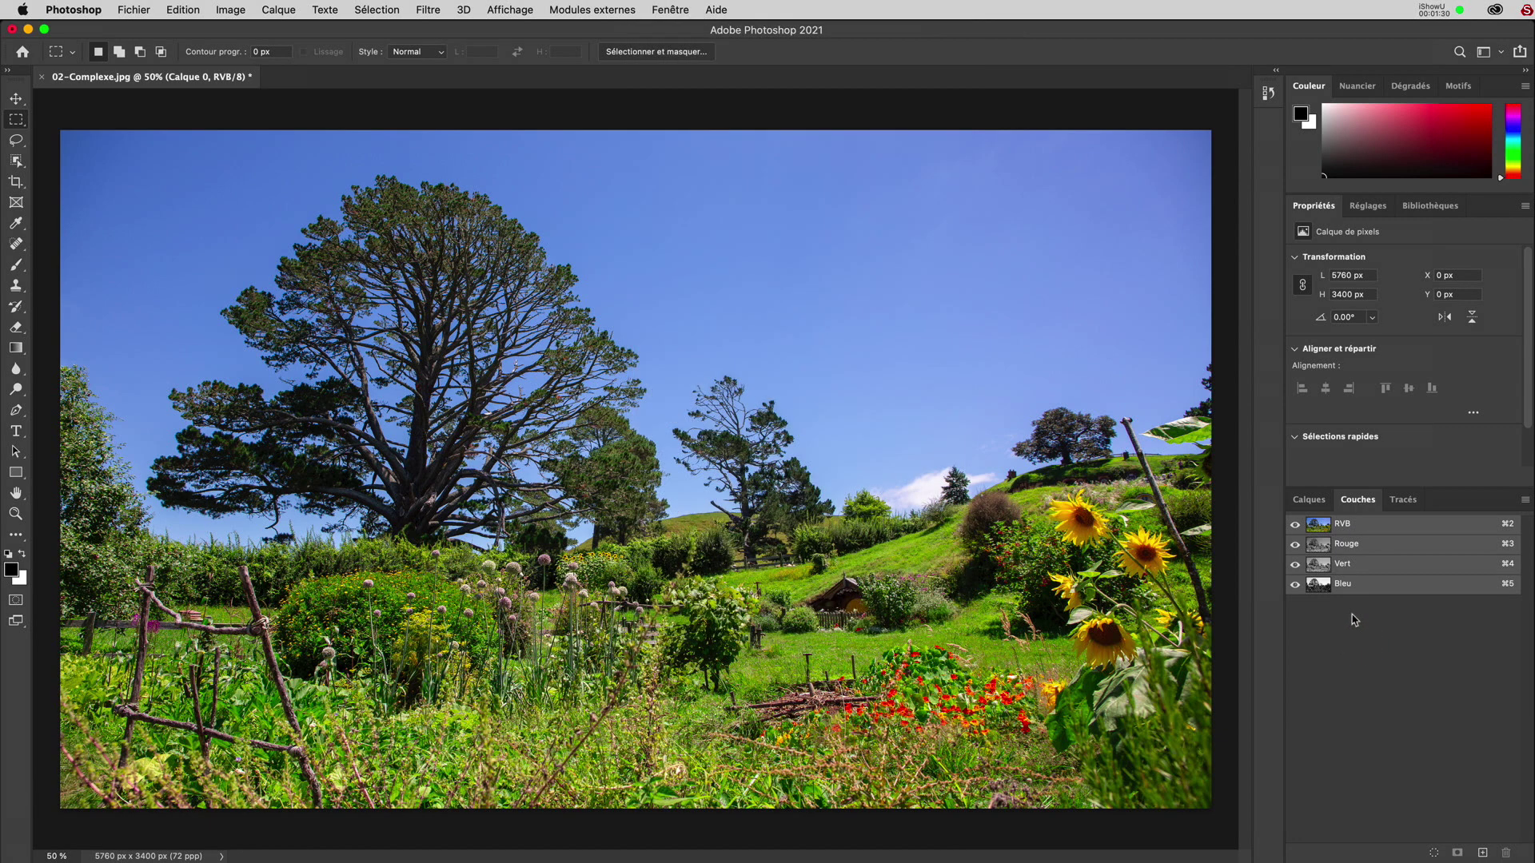
{"action": "left_click", "coordinate": [1318, 549]}
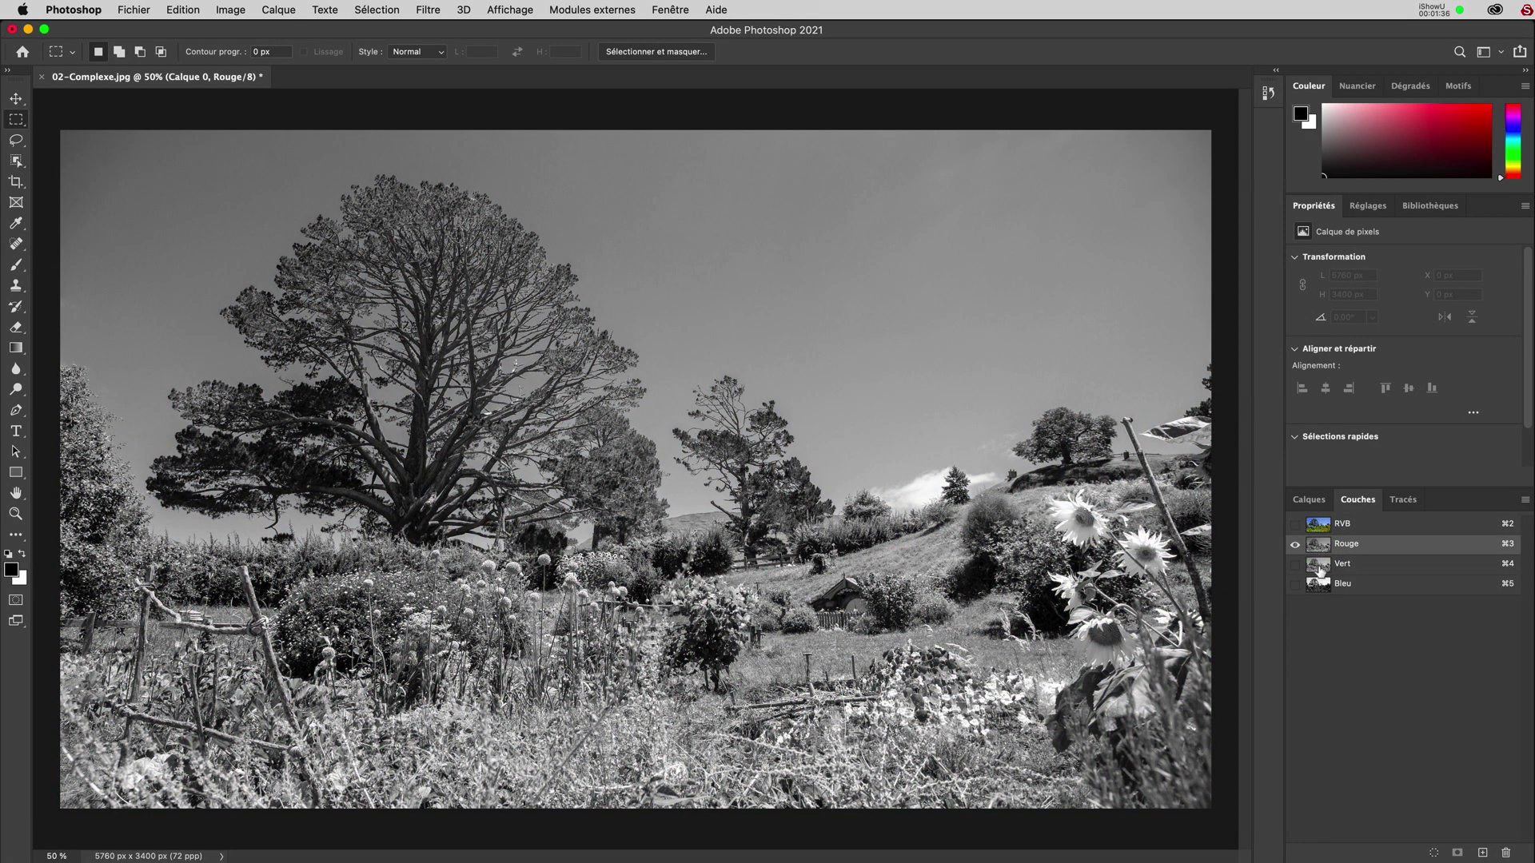
{"action": "left_click", "coordinate": [1320, 568]}
{"action": "left_click", "coordinate": [1320, 589]}
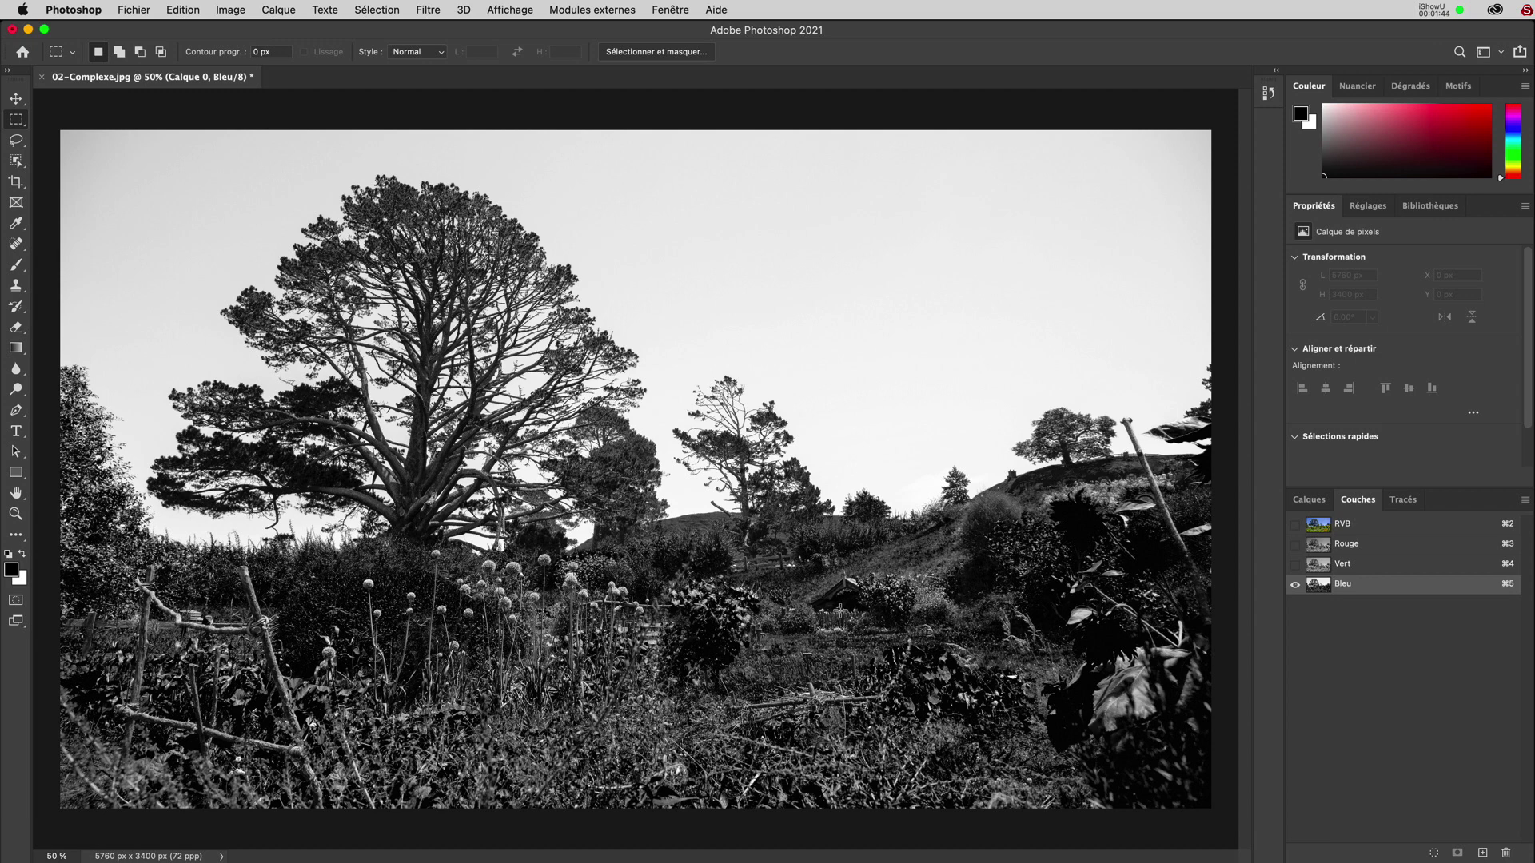
- Add a Curves adjustment layer above Calque 0 and make the adjustment itself active instead of its mask
{"action": "left_click", "coordinate": [1312, 501]}
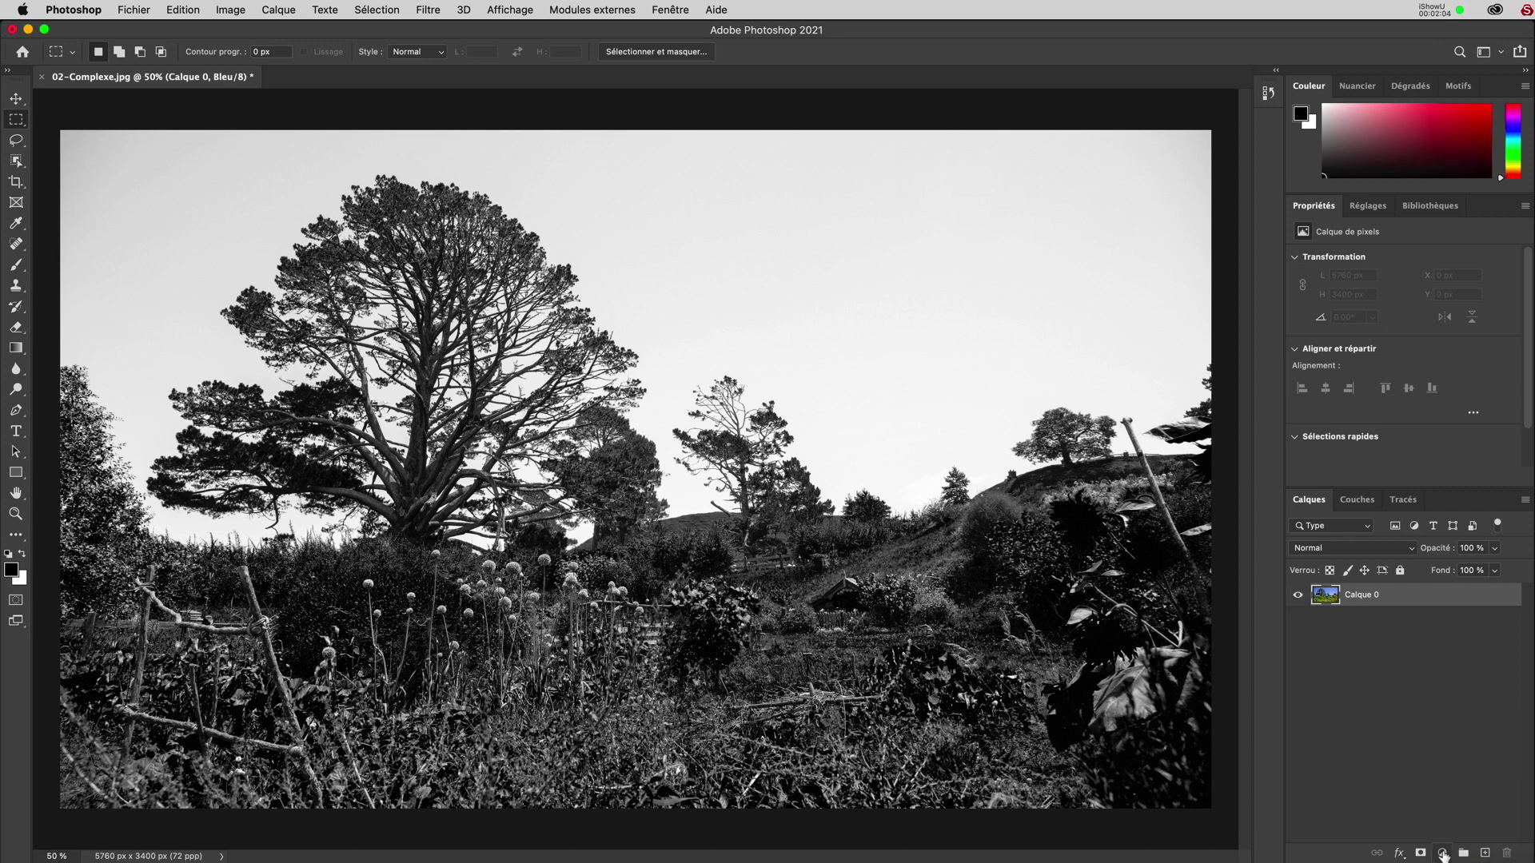
{"action": "left_click", "coordinate": [1443, 853]}
{"action": "left_click", "coordinate": [1394, 699]}
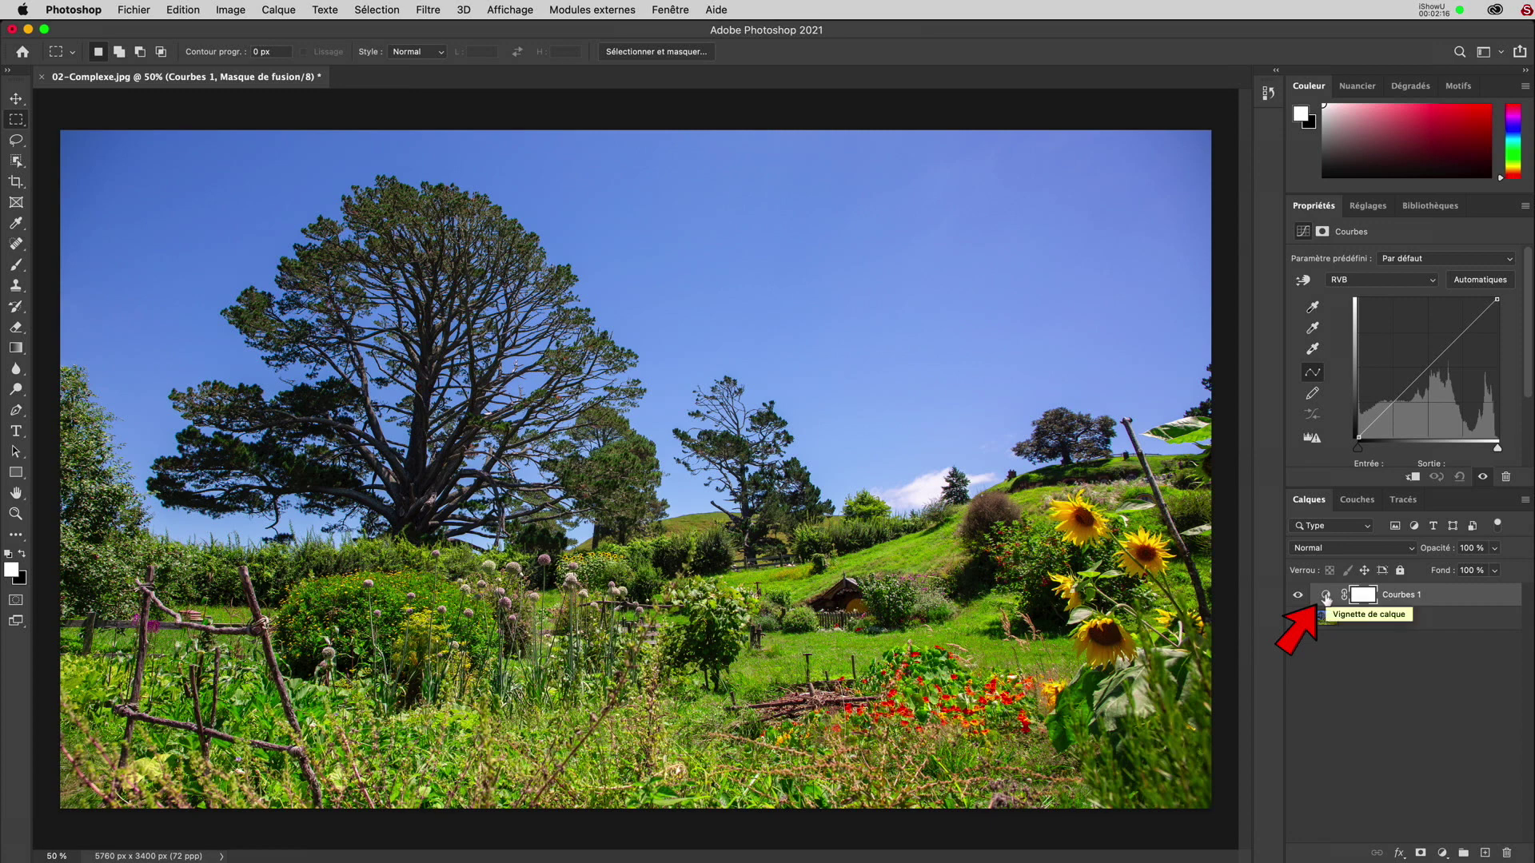
{"action": "left_click", "coordinate": [1326, 595]}
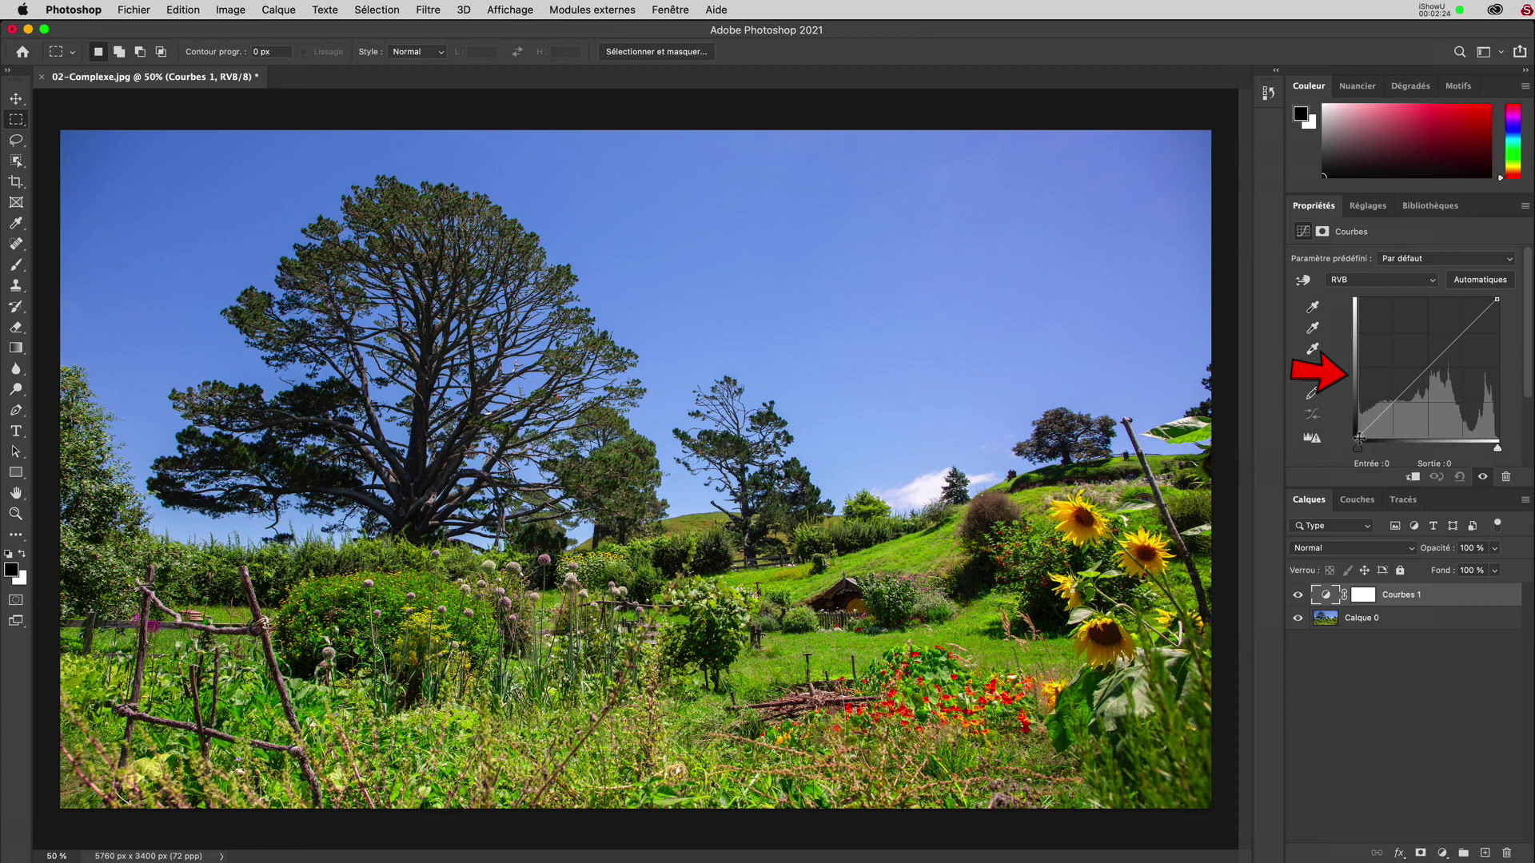
{"action": "mouse_move", "coordinate": [1358, 438]}
{"action": "left_mouse_down"}
{"action": "mouse_move", "coordinate": [1425, 435]}
{"action": "mouse_move", "coordinate": [1335, 442]}
{"action": "left_mouse_up"}
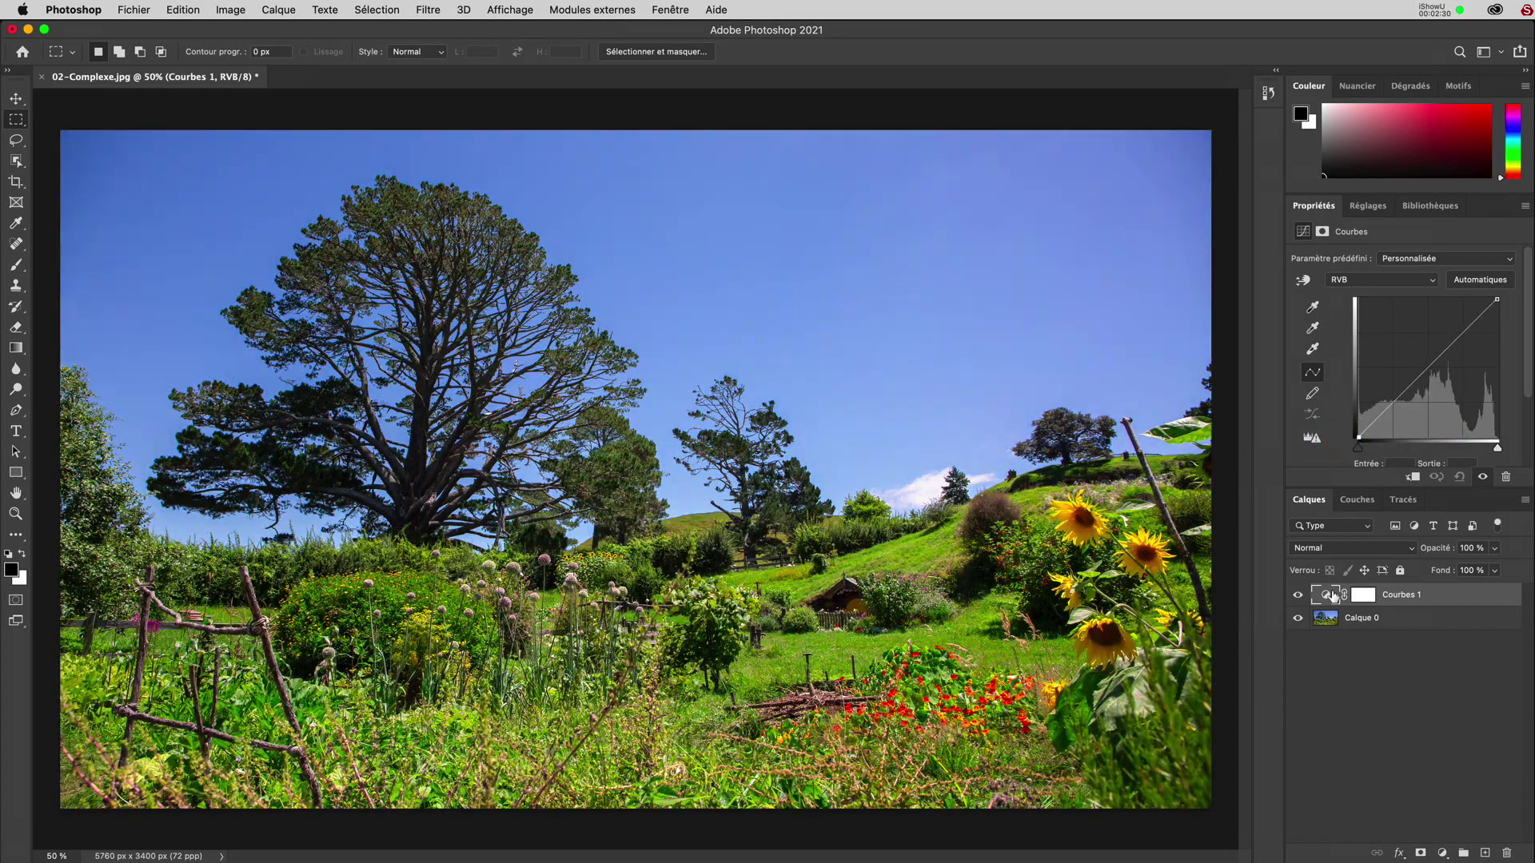
- With only the blue channel displayed, invert the Courbes 1 curve into a near-vertical drop around the midtones, making the sky black and the trees white
{"action": "left_click", "coordinate": [1358, 502]}
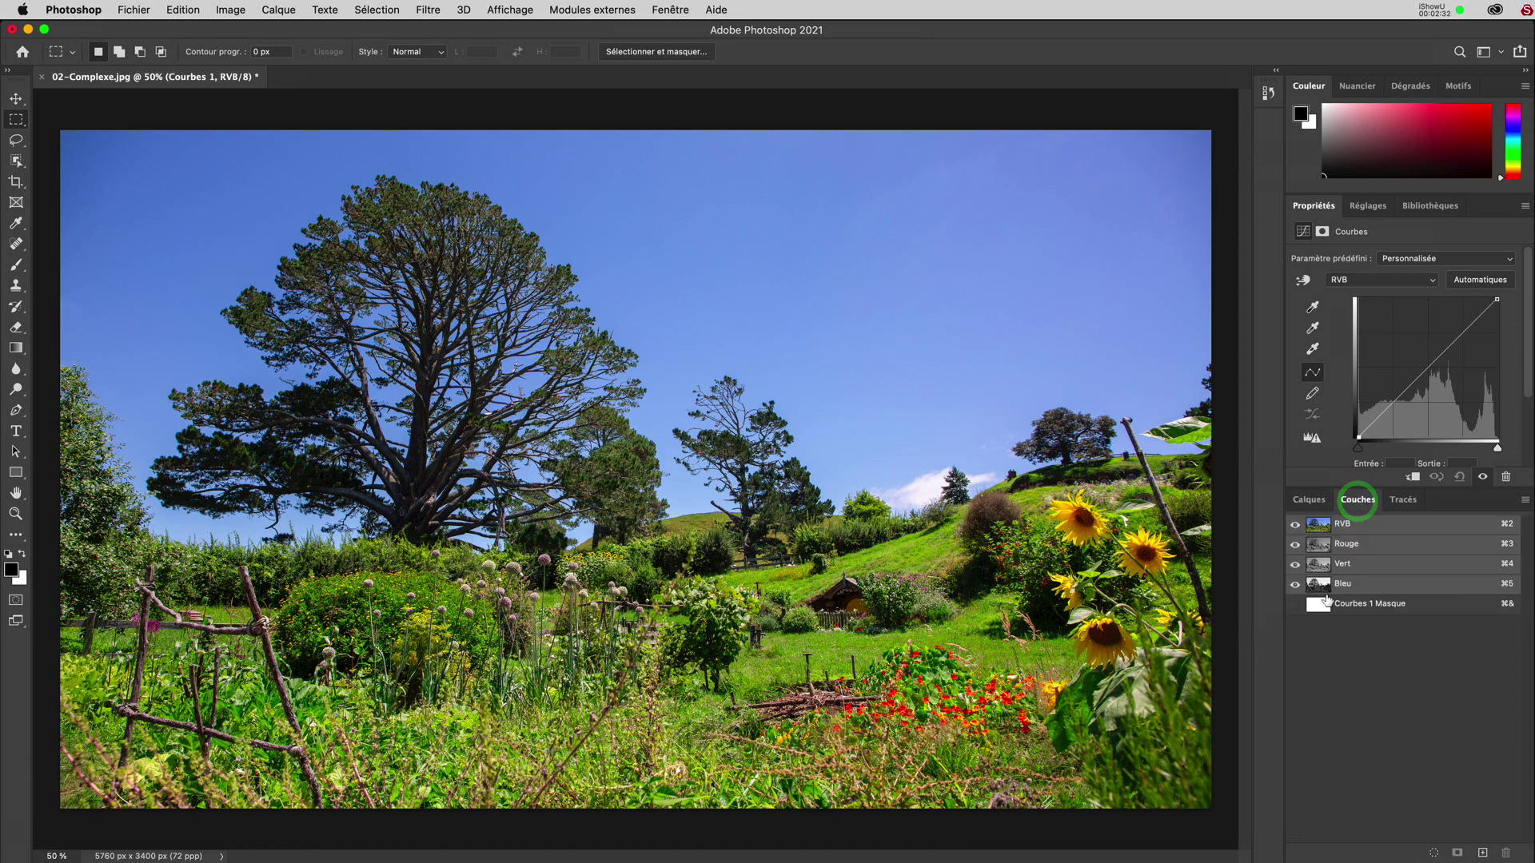
{"action": "left_click", "coordinate": [1319, 585]}
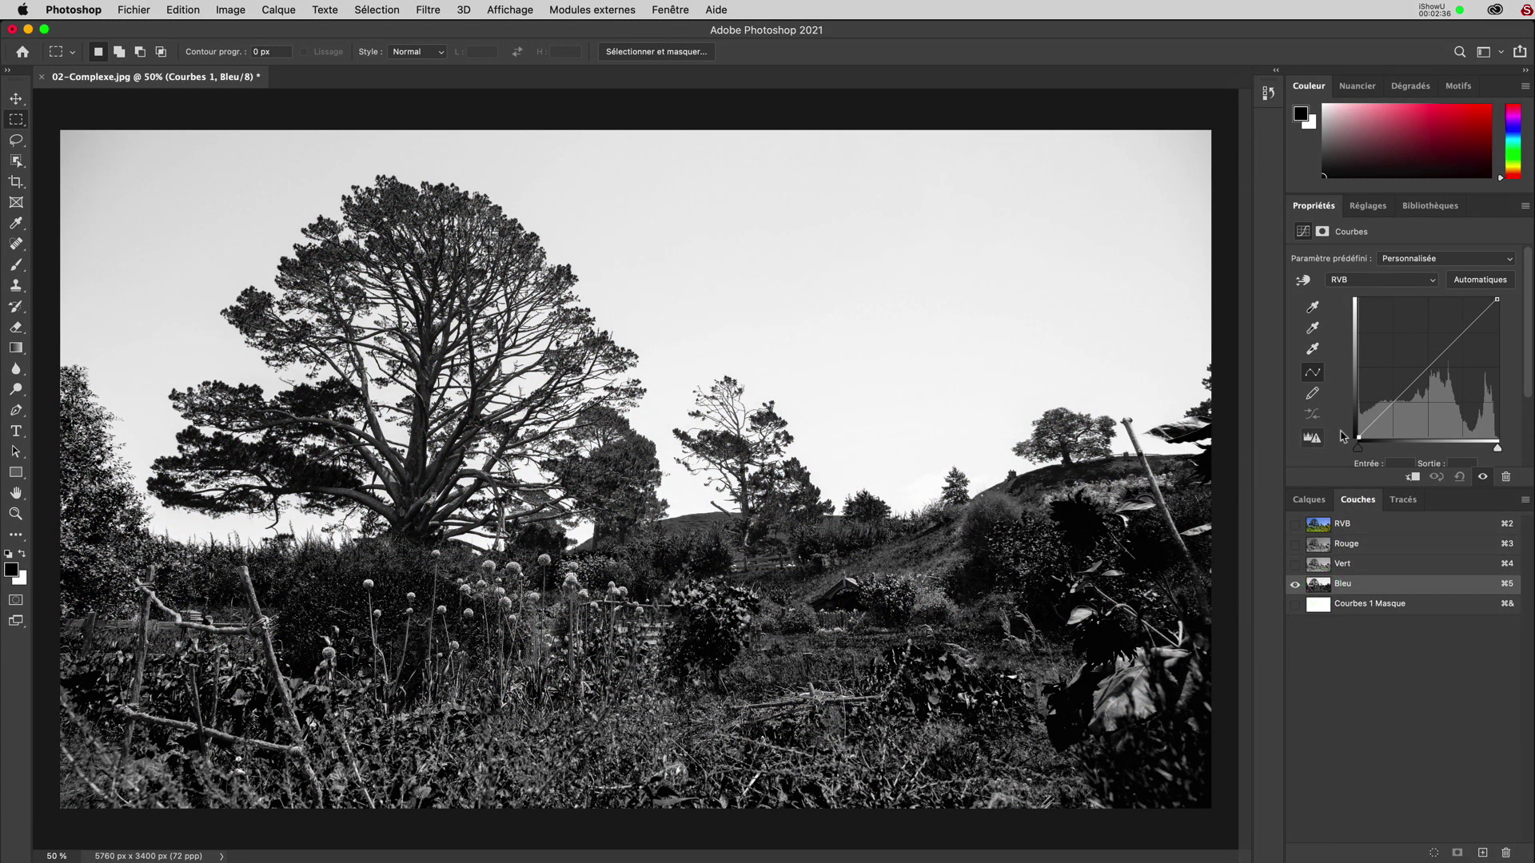
{"action": "left_click_drag", "start_coordinate": [1359, 439], "coordinate": [1425, 436]}
{"action": "left_click_drag", "start_coordinate": [1497, 299], "coordinate": [1436, 329]}
{"action": "left_click_drag", "start_coordinate": [1423, 438], "coordinate": [1422, 288]}
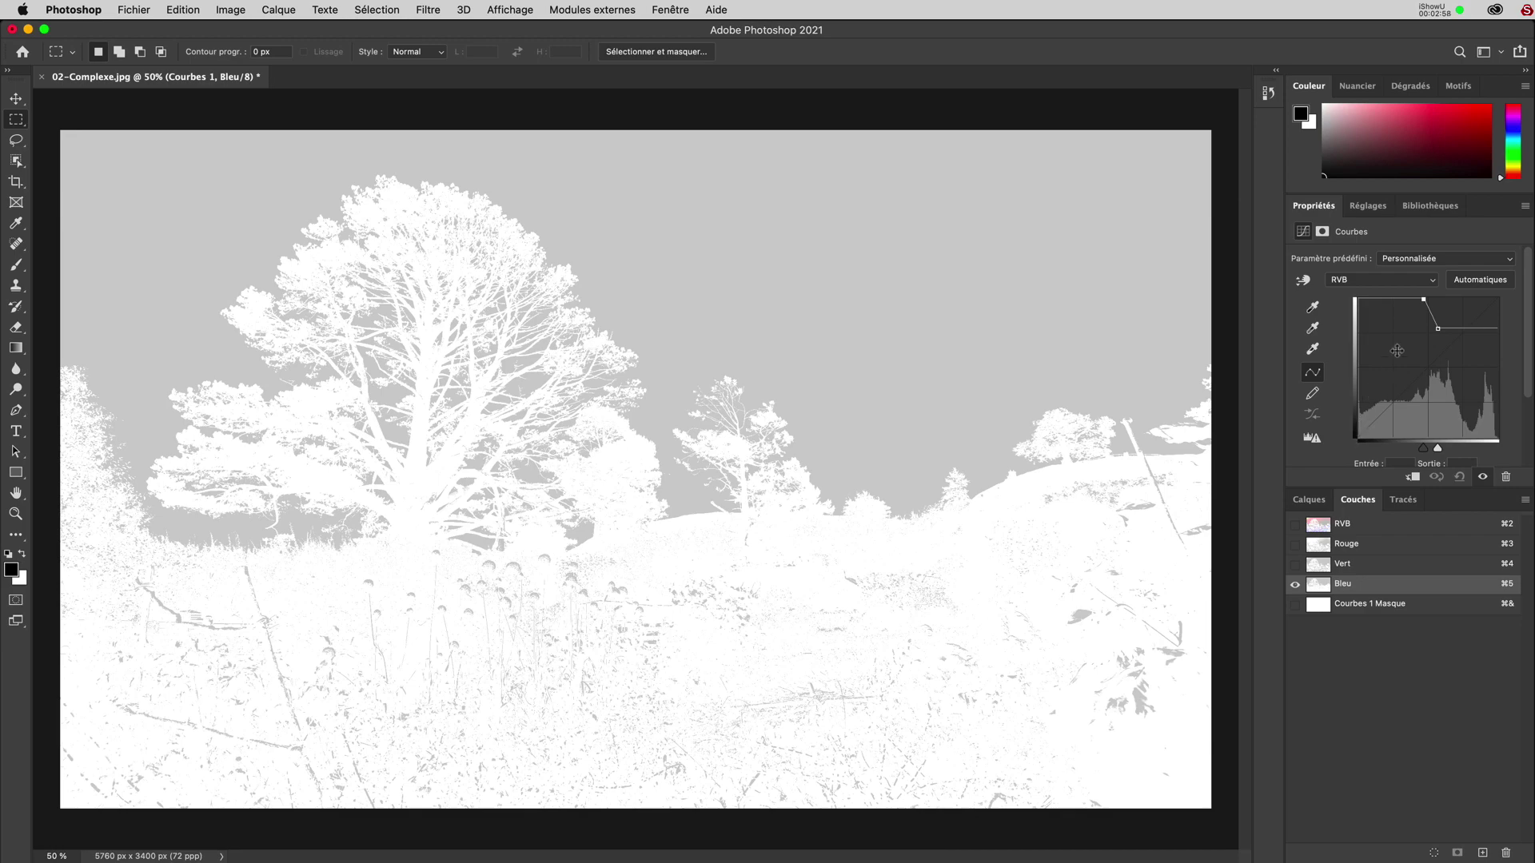
{"action": "left_click_drag", "start_coordinate": [1438, 329], "coordinate": [1426, 448]}
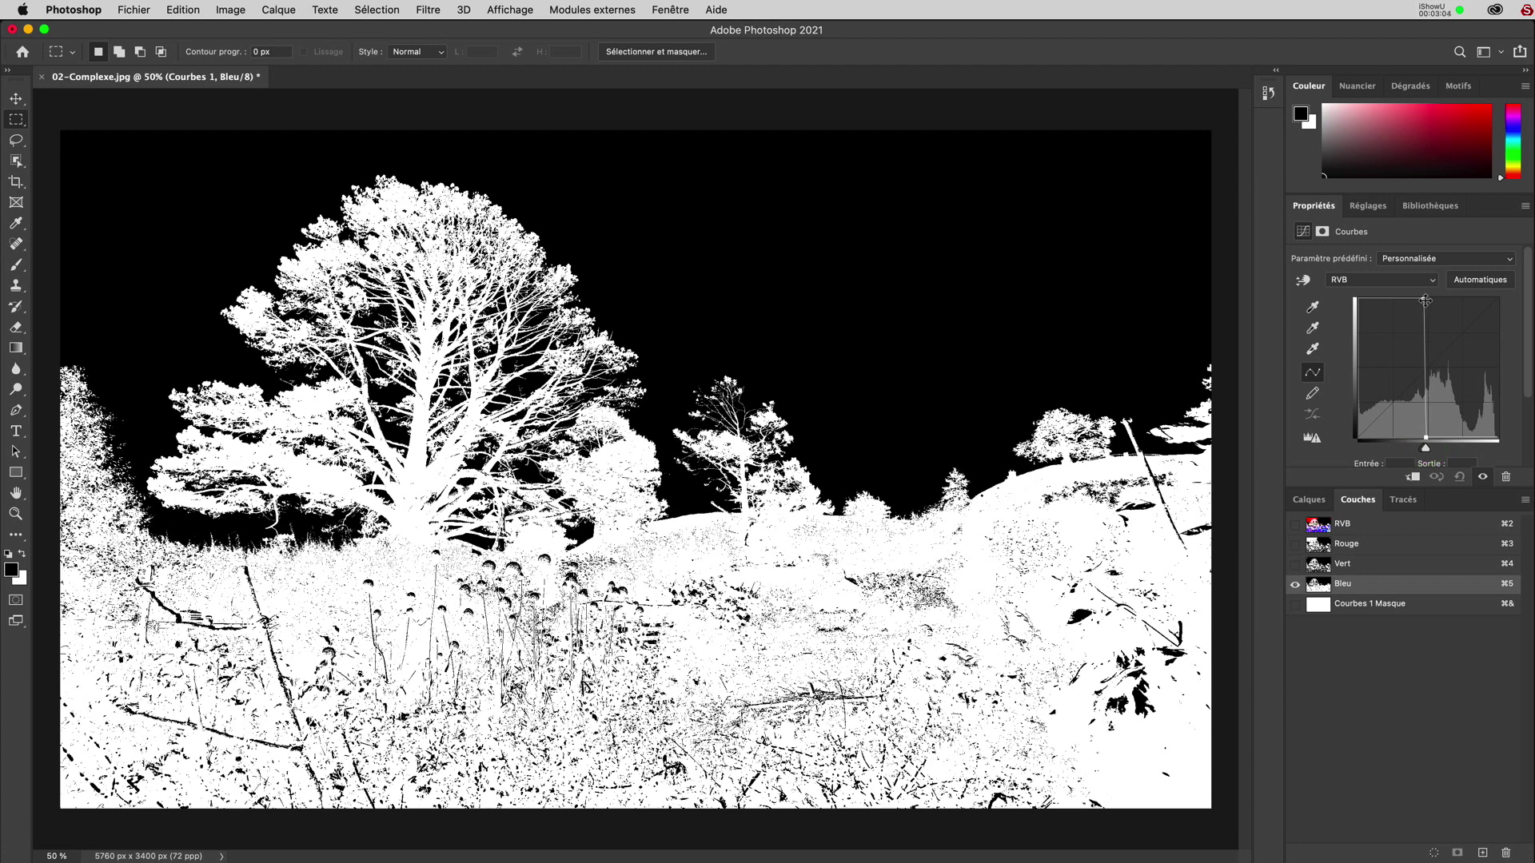
{"action": "mouse_move", "coordinate": [1426, 300]}
{"action": "left_mouse_down"}
{"action": "mouse_move", "coordinate": [1443, 298]}
{"action": "mouse_move", "coordinate": [1412, 302]}
{"action": "mouse_move", "coordinate": [1449, 298]}
{"action": "mouse_move", "coordinate": [1414, 301]}
{"action": "left_mouse_up"}
- Make Calque 0 the active layer and load its blue channel as a selection
{"action": "left_click", "coordinate": [1306, 502]}
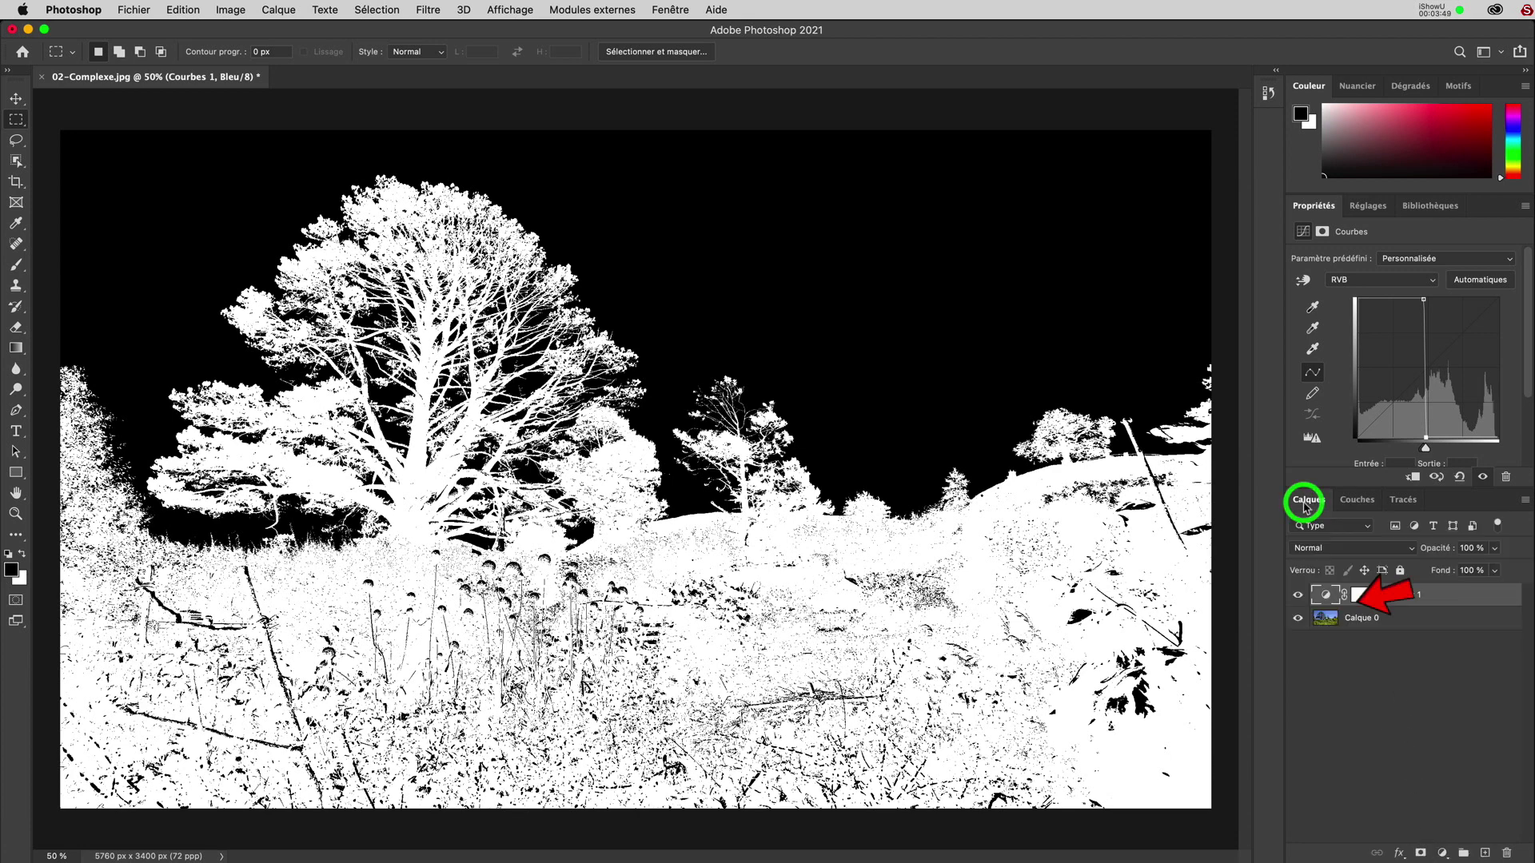
{"action": "left_click", "coordinate": [1324, 622]}
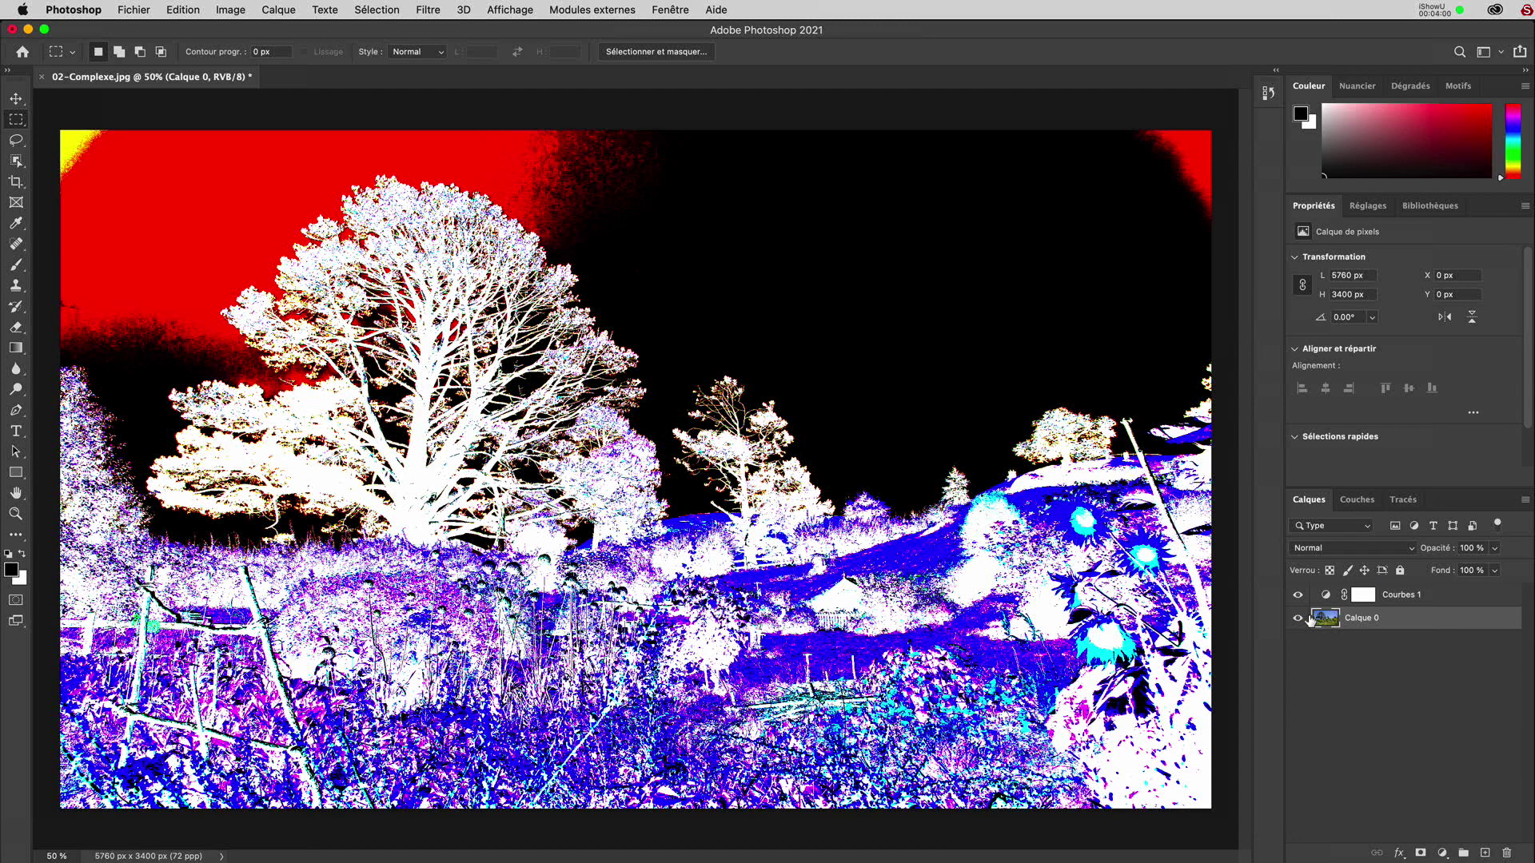
{"action": "left_click", "coordinate": [1357, 500]}
{"action": "left_click", "coordinate": [1325, 586]}
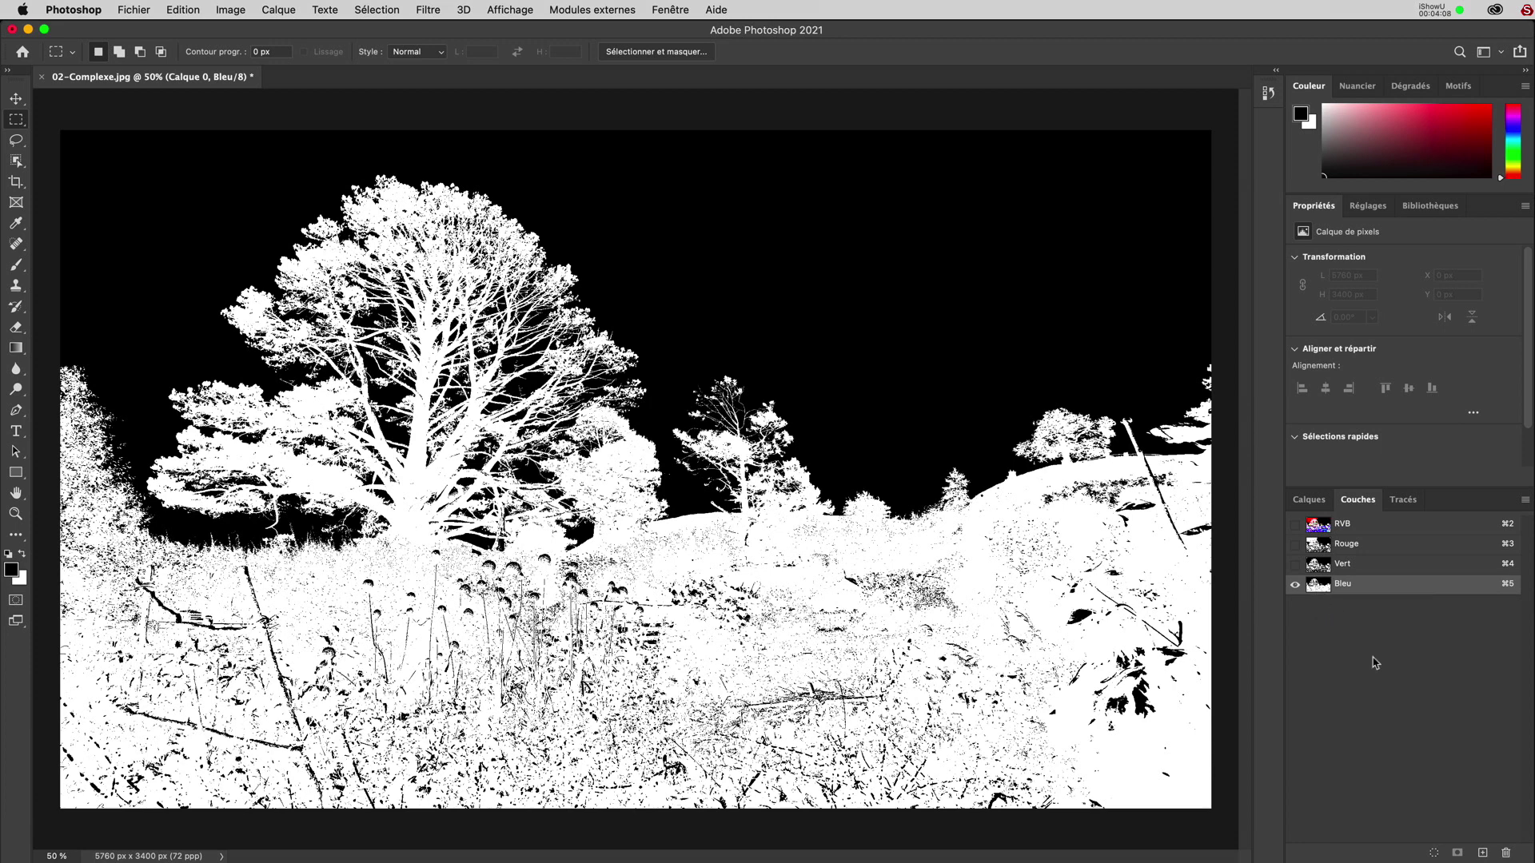
{"action": "left_click", "coordinate": [1433, 854]}
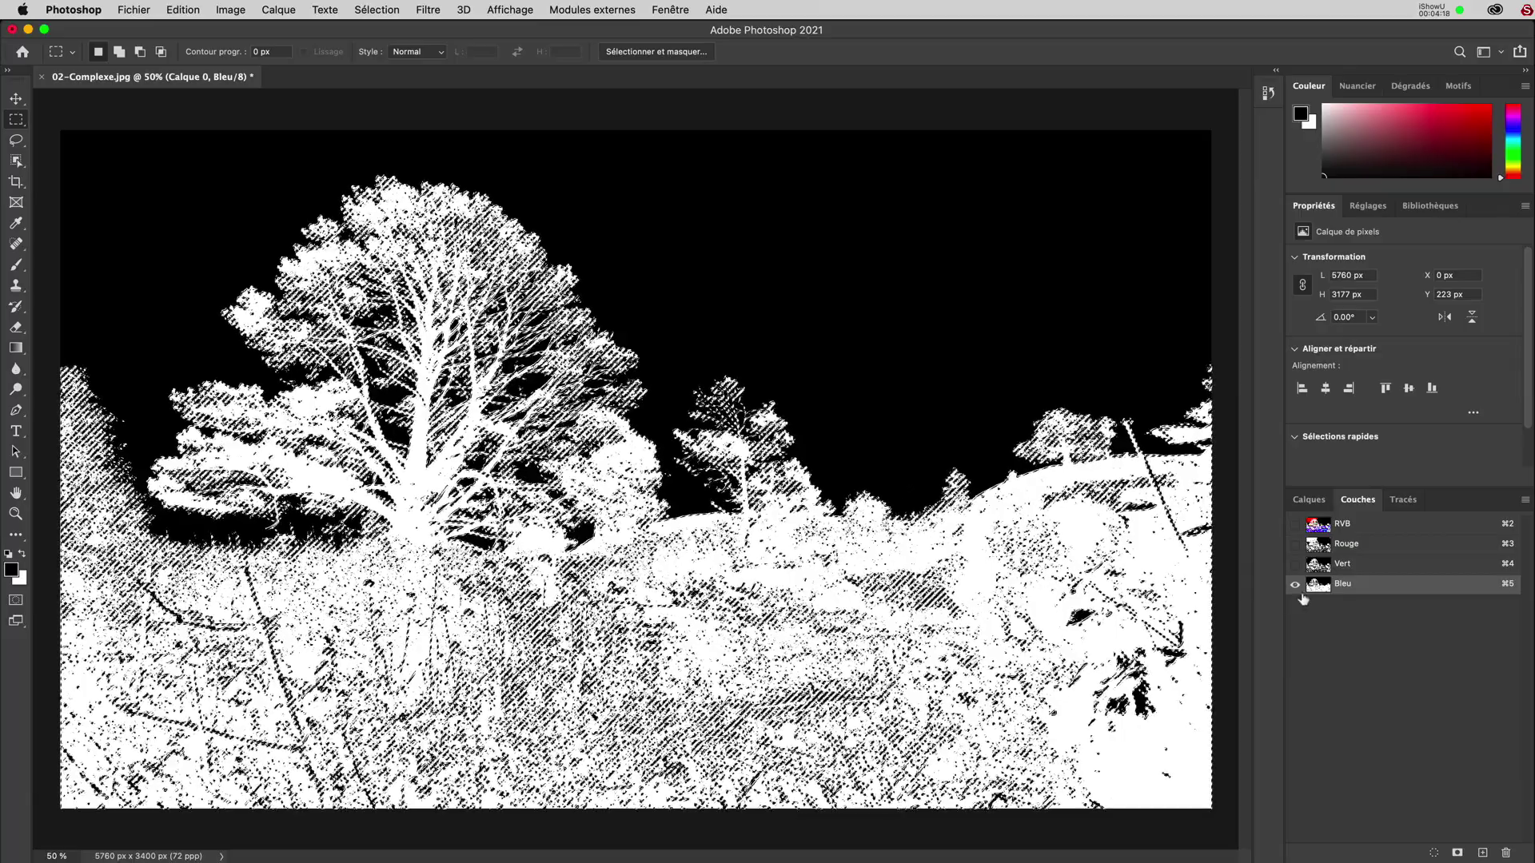
- Add a layer mask to Calque 0 from the selection and make the composite RVB channel active again
{"action": "left_click", "coordinate": [1307, 500]}
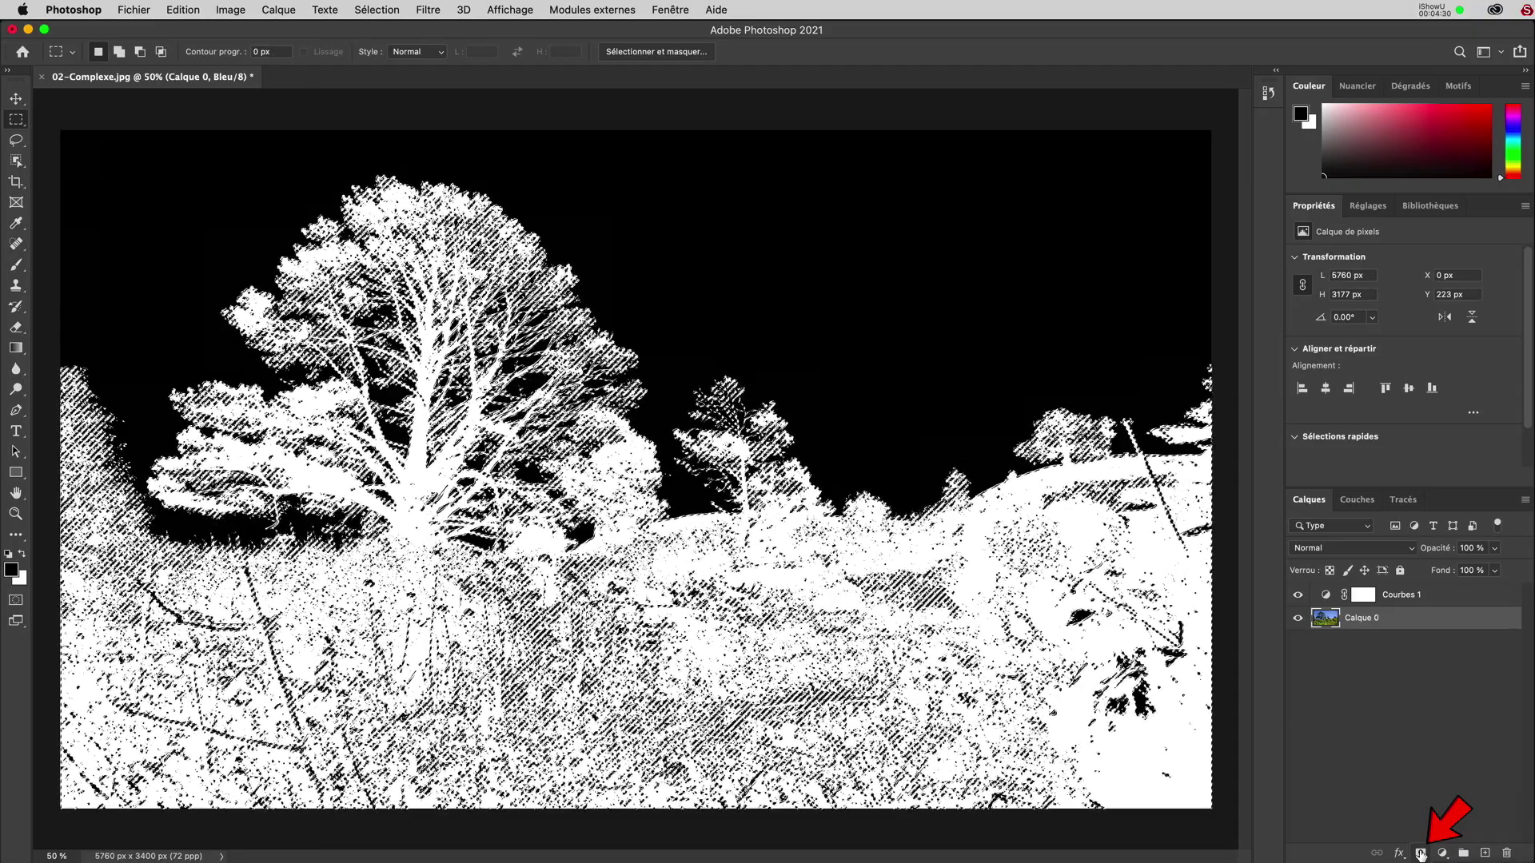
{"action": "left_click", "coordinate": [1421, 854]}
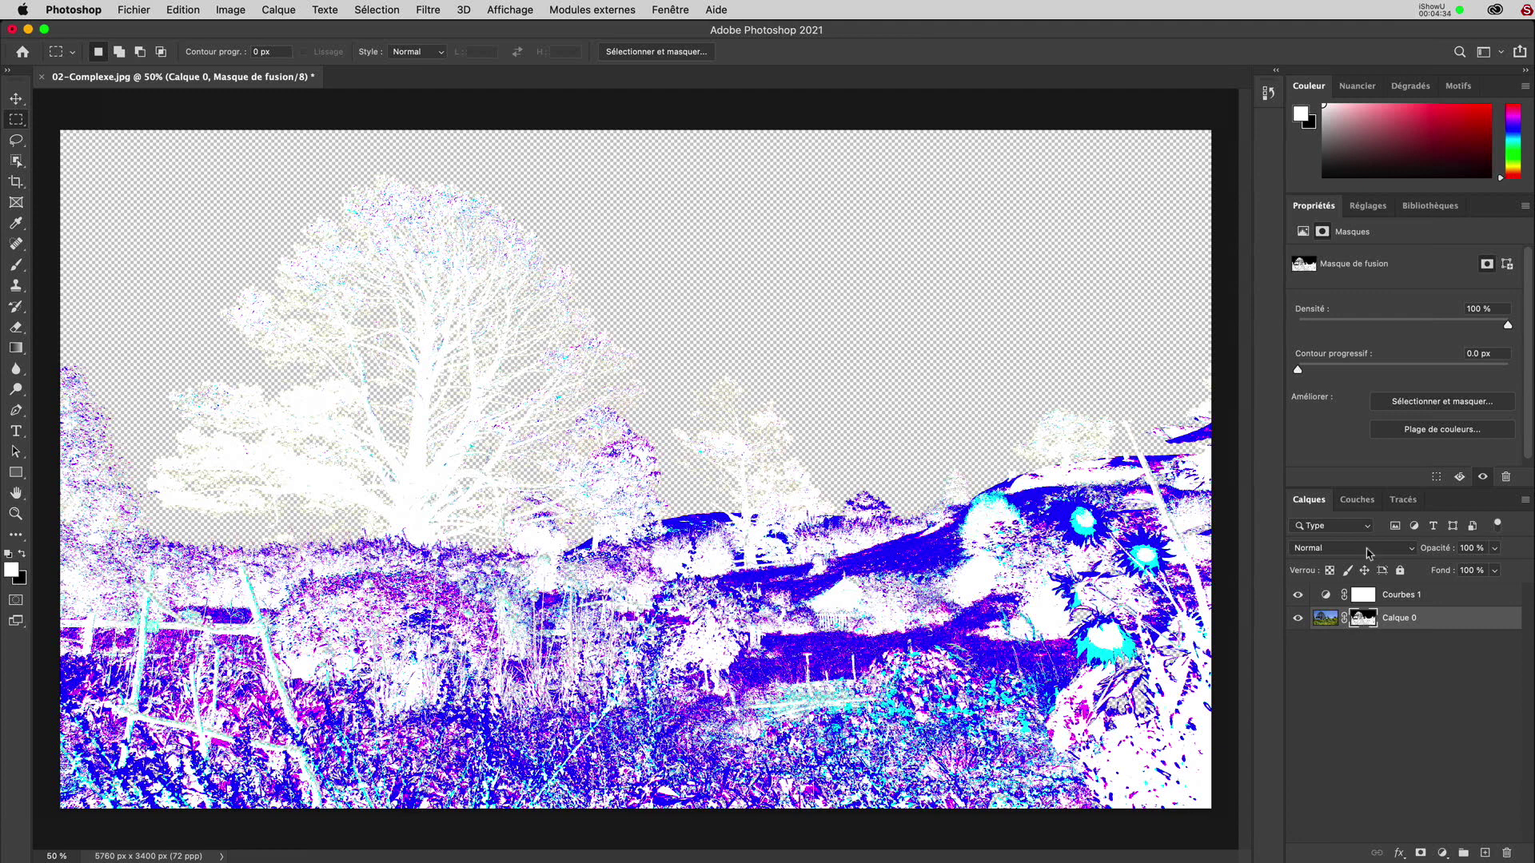
{"action": "left_click", "coordinate": [1358, 499]}
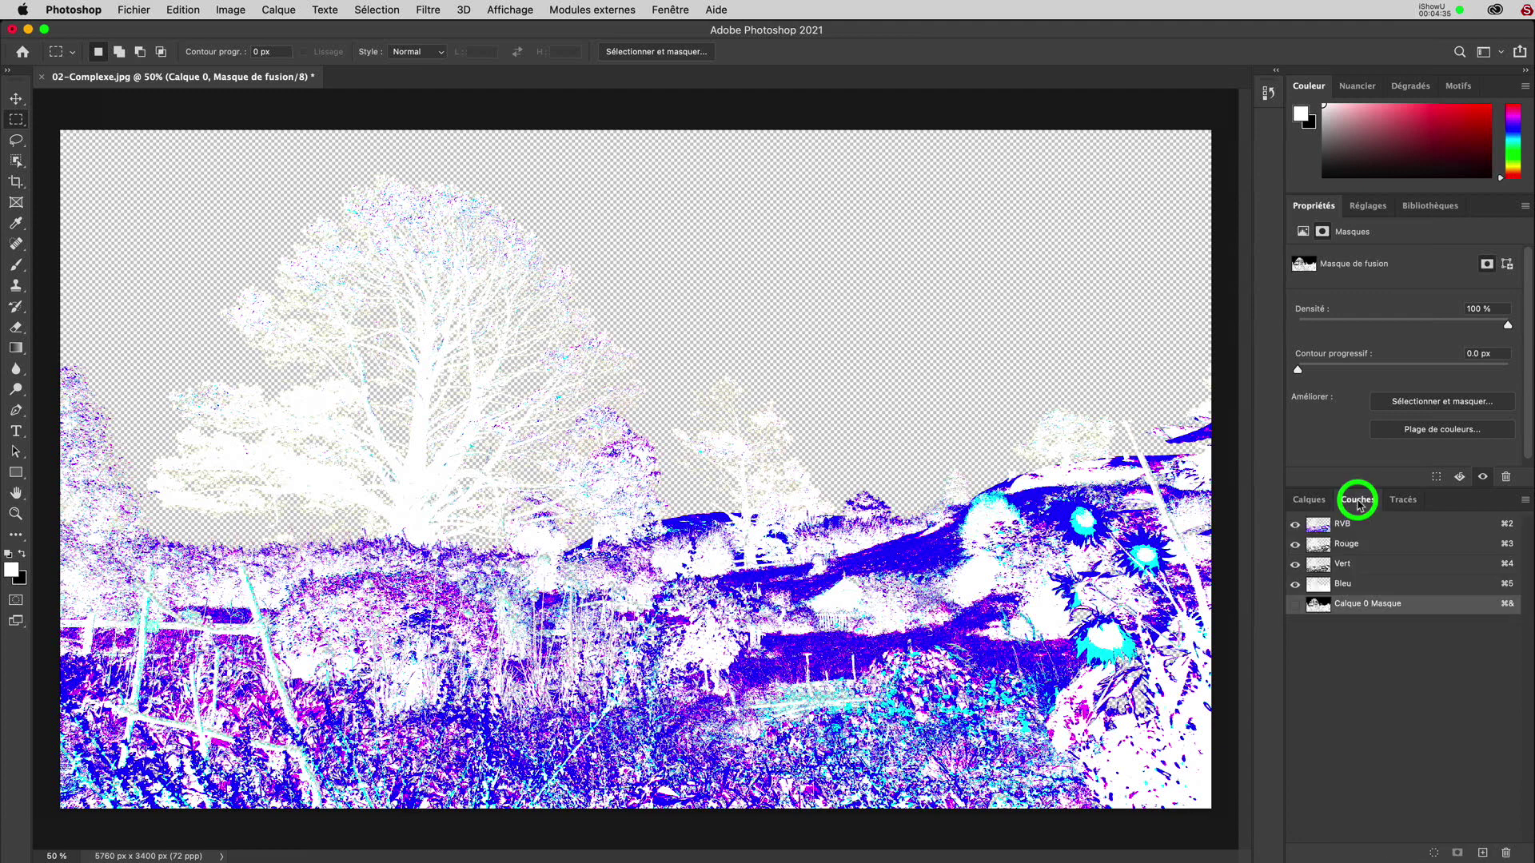
{"action": "left_click", "coordinate": [1319, 526]}
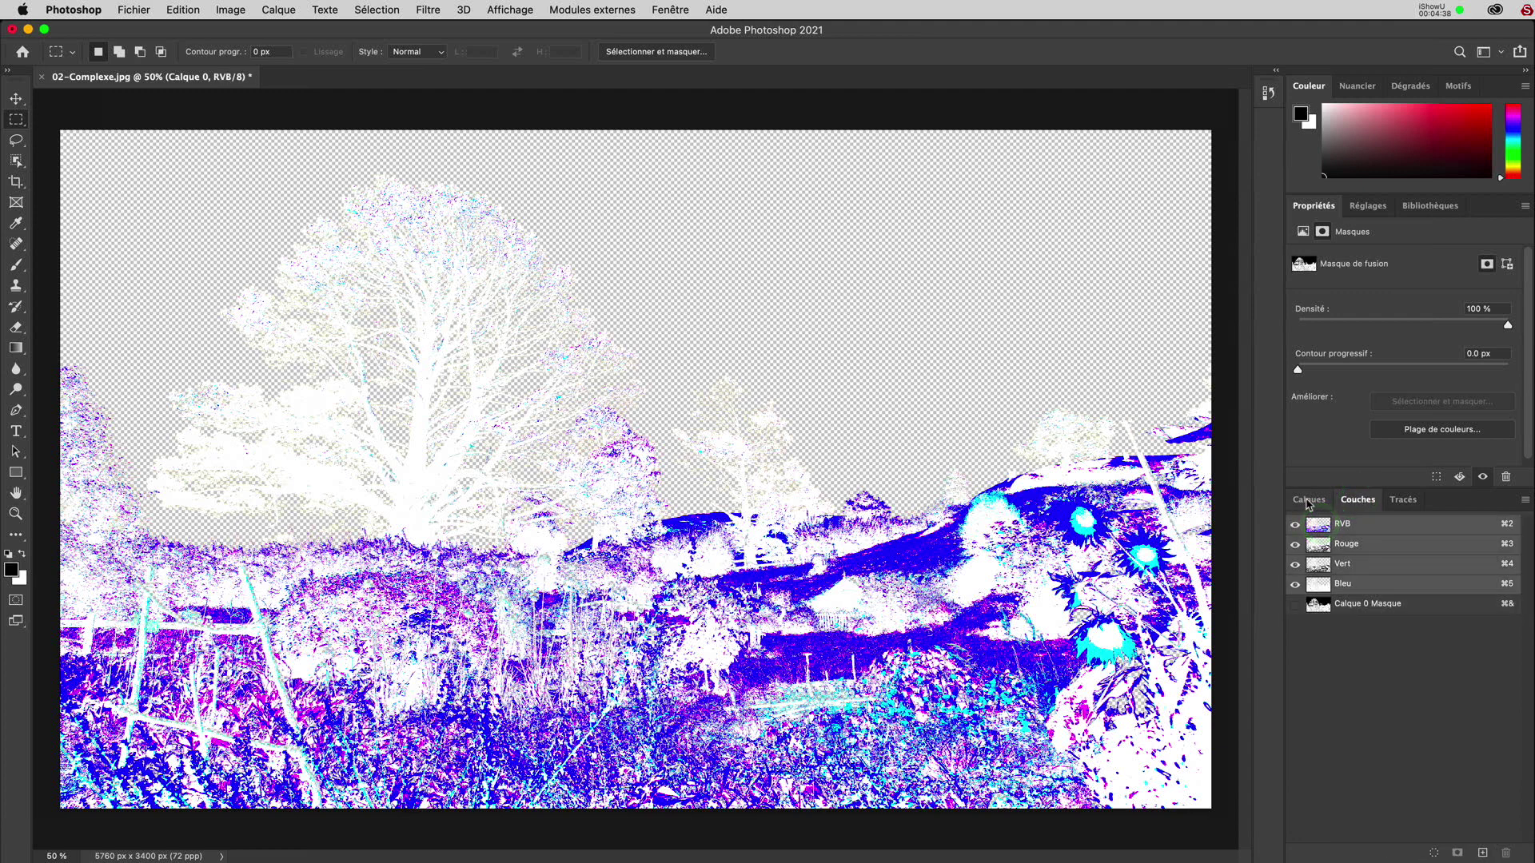
{"action": "left_click", "coordinate": [1308, 500]}
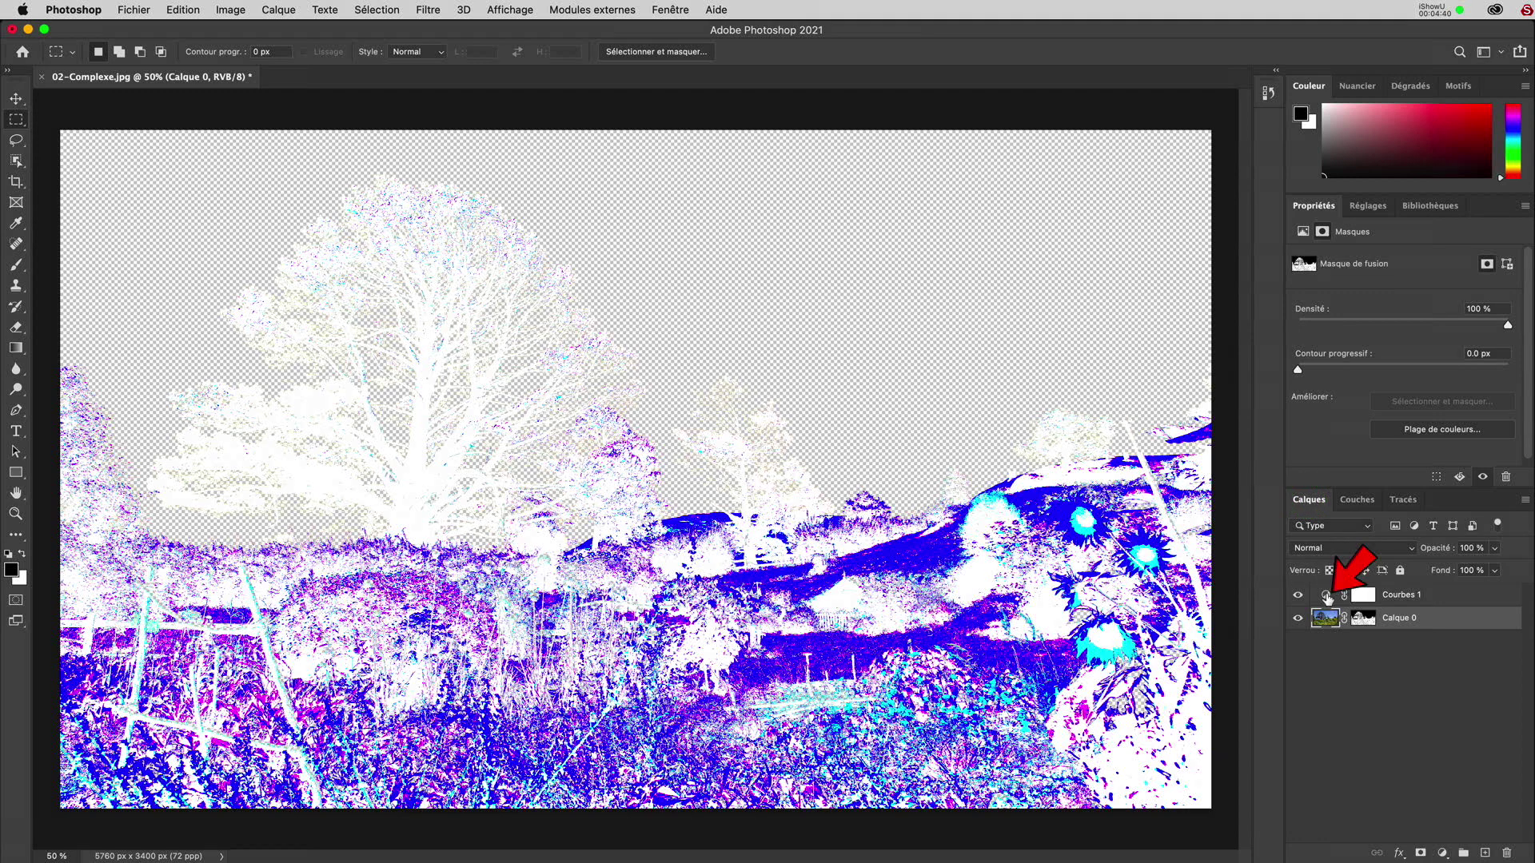
- Delete the Courbes 1 adjustment layer together with its mask
{"action": "left_click", "coordinate": [1326, 596]}
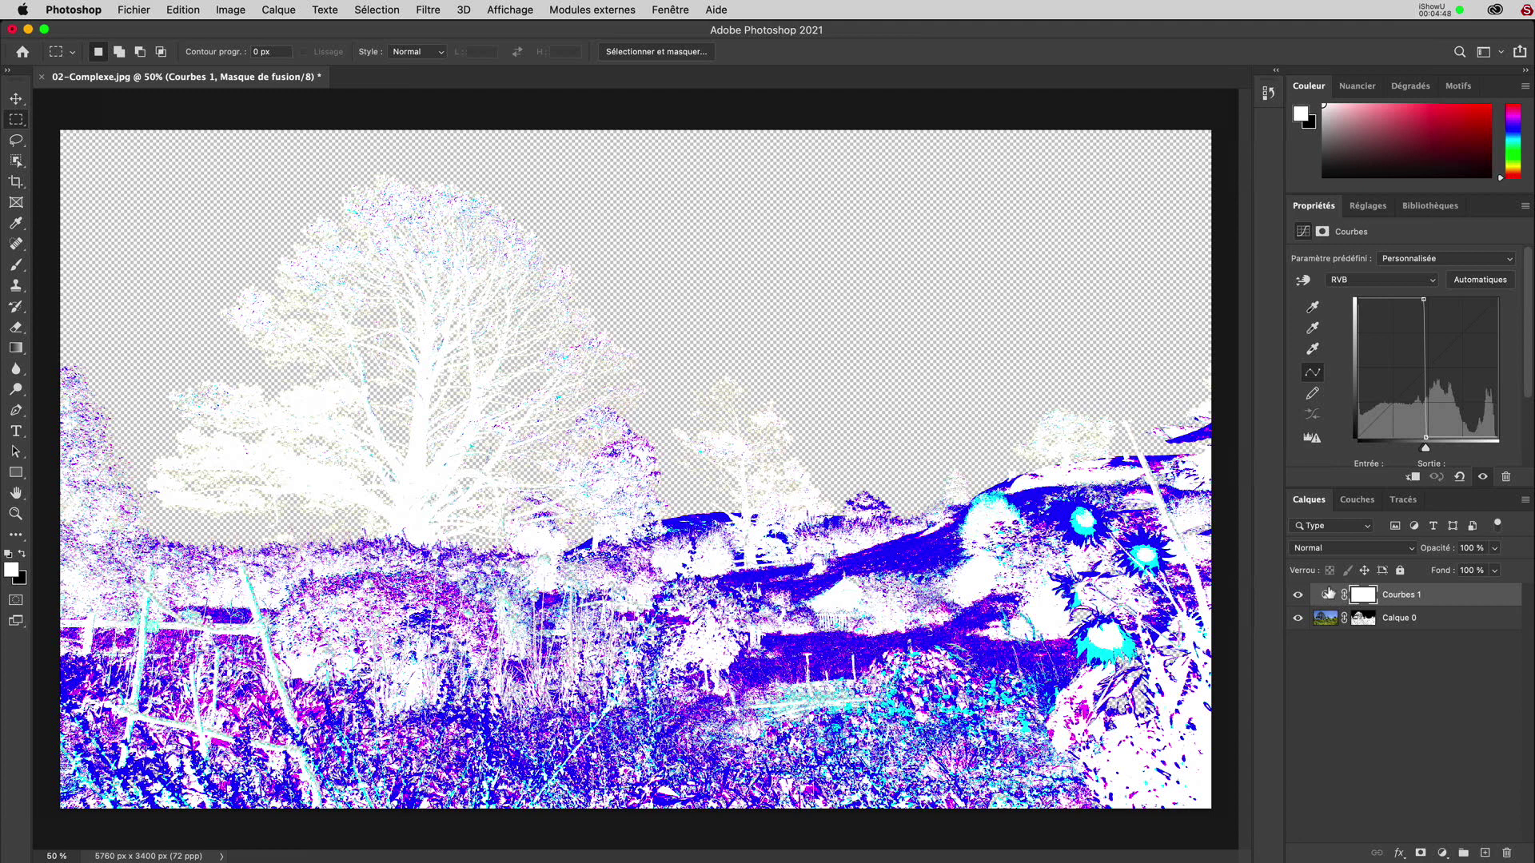
{"action": "left_click", "coordinate": [1506, 854]}
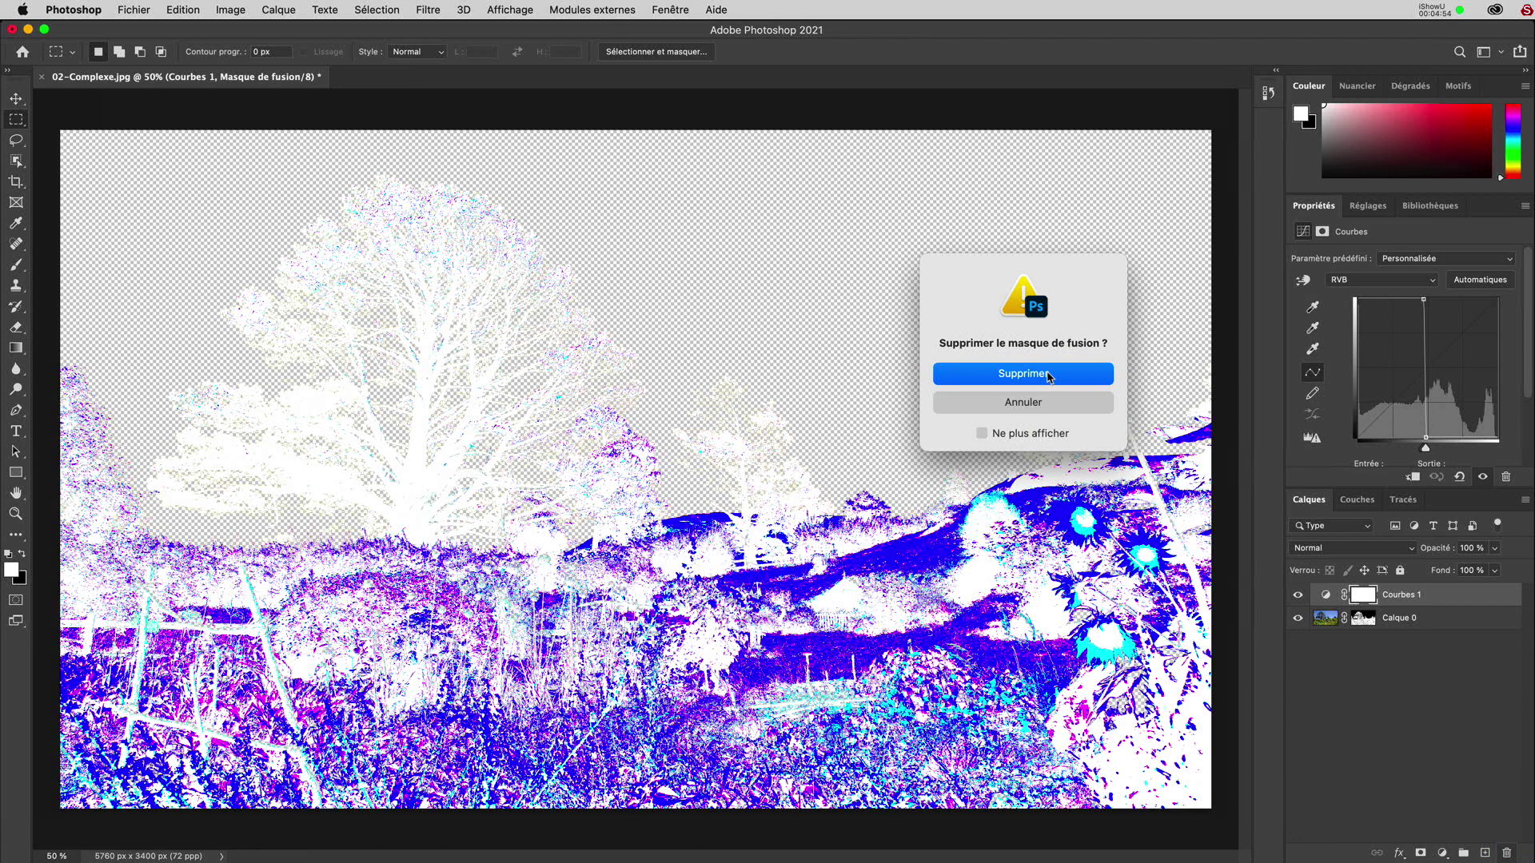
{"action": "left_click", "coordinate": [1049, 376]}
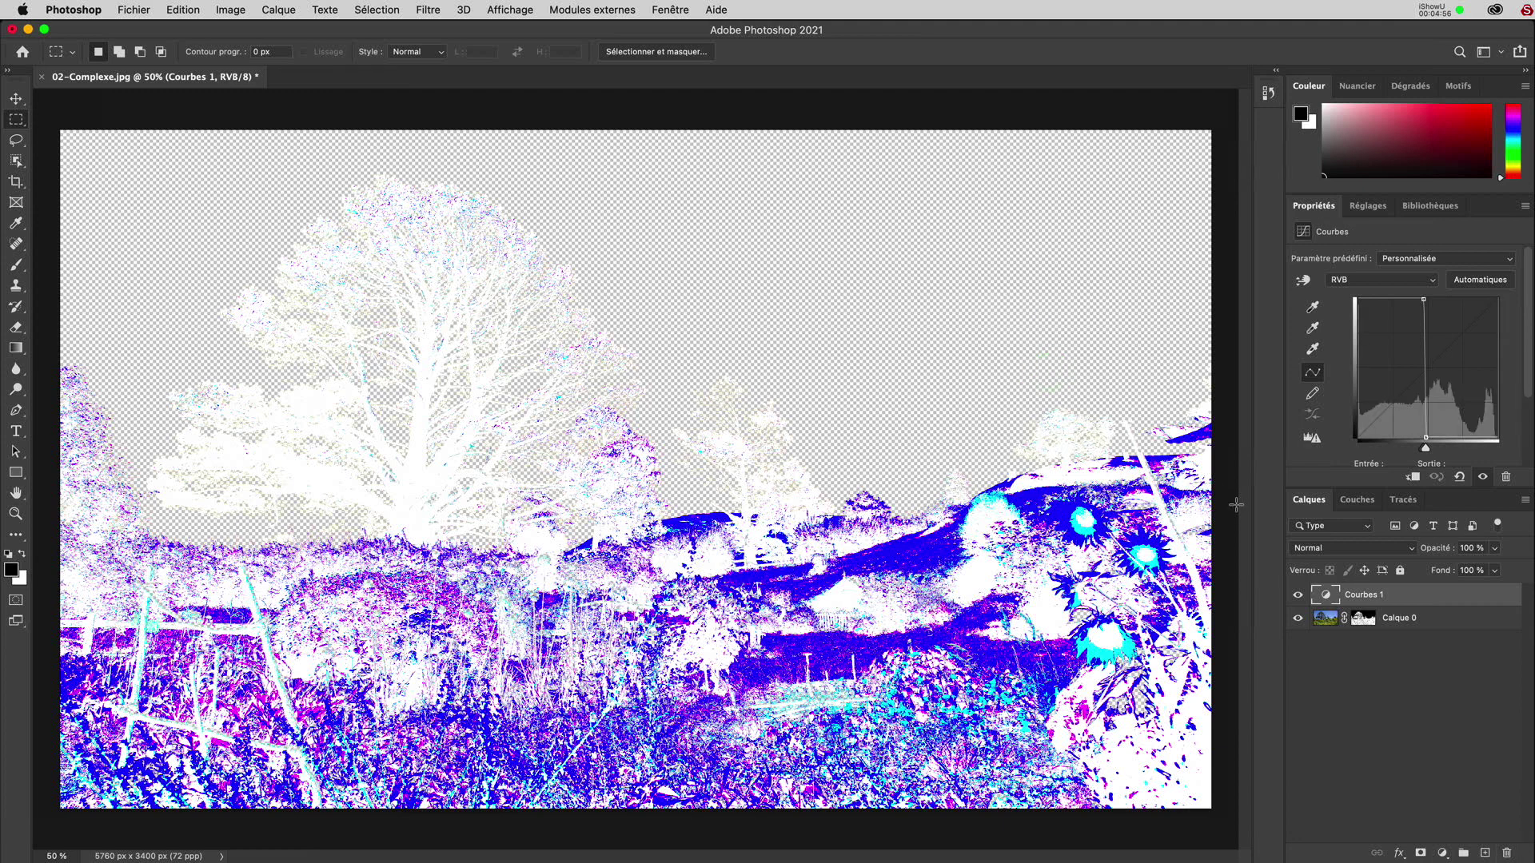
{"action": "left_click", "coordinate": [1318, 602]}
{"action": "key", "text": "Delete"}
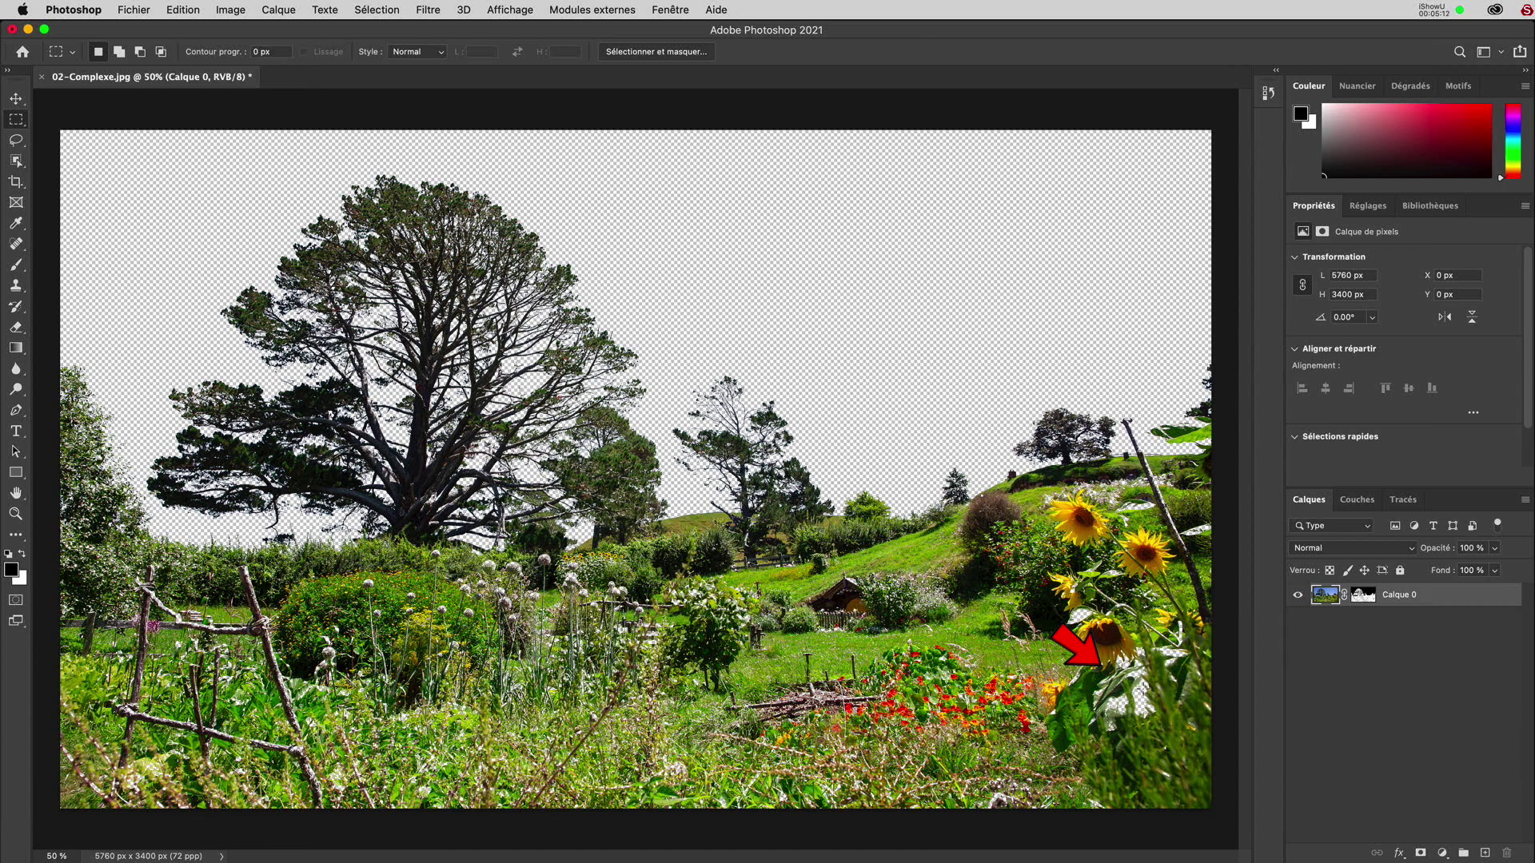
- Inspect the holes around the sunflowers, display Calque 0's mask on its own, and set the brush to 91 % hardness and 188 px
{"action": "scroll", "coordinate": [1157, 684], "scroll_direction": "up", "scroll_amount": 10}
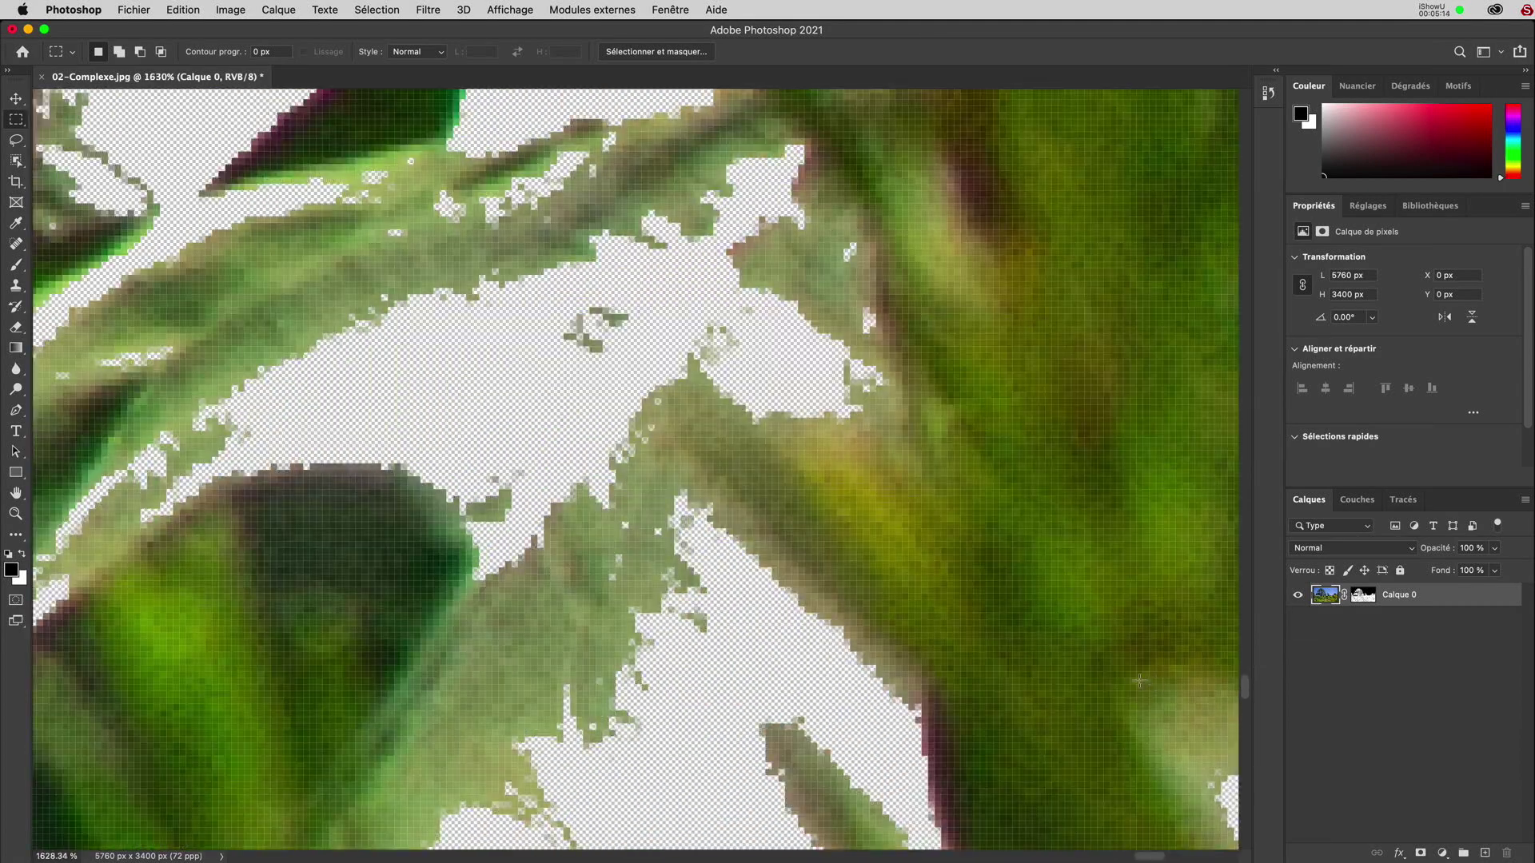
{"action": "scroll", "coordinate": [672, 440], "scroll_direction": "down", "scroll_amount": 7}
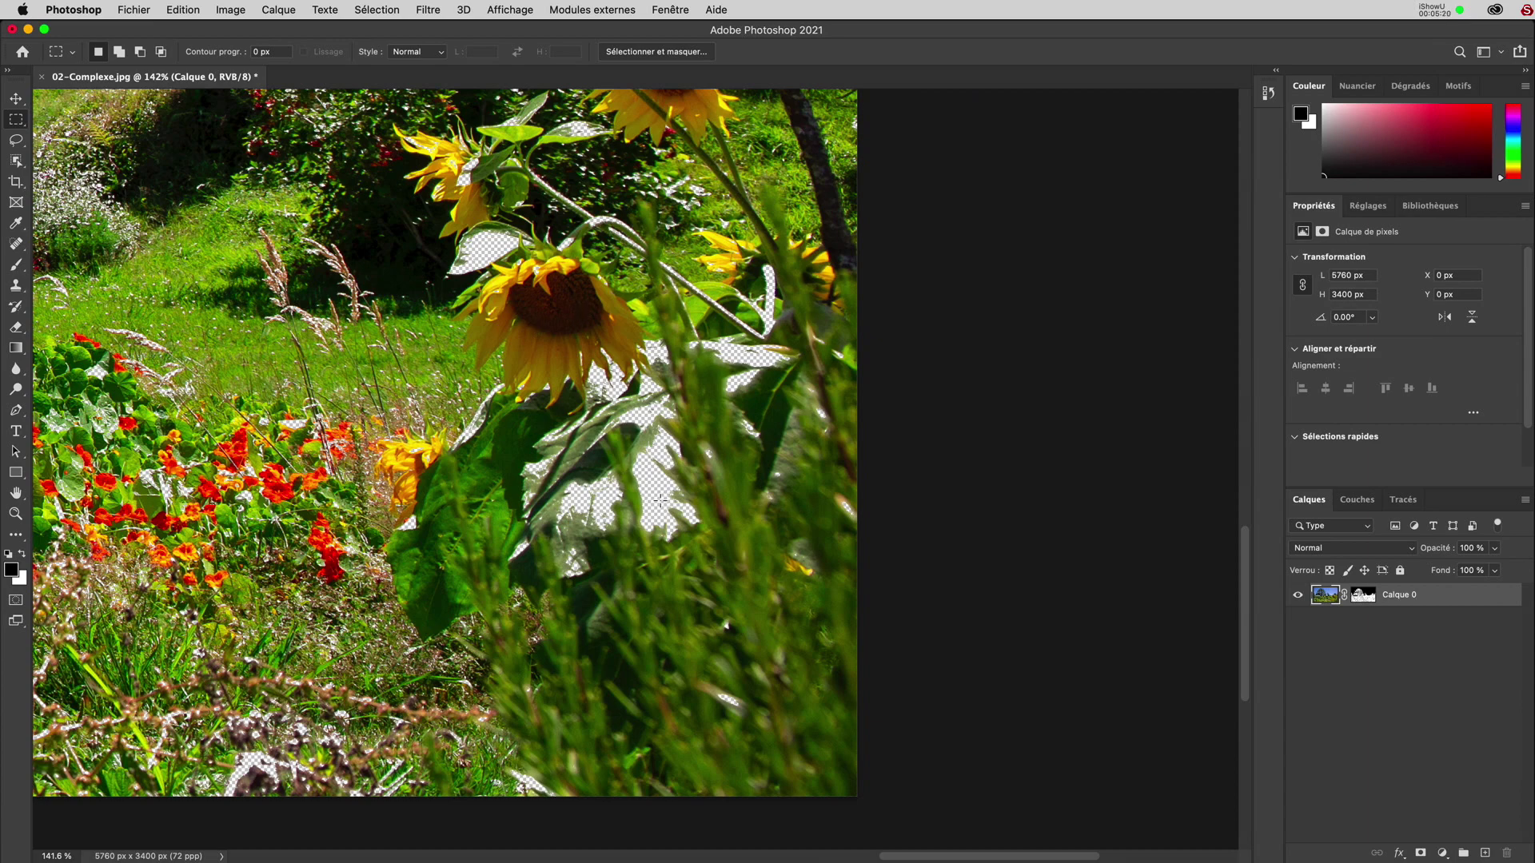
{"action": "key", "text": "super+0"}
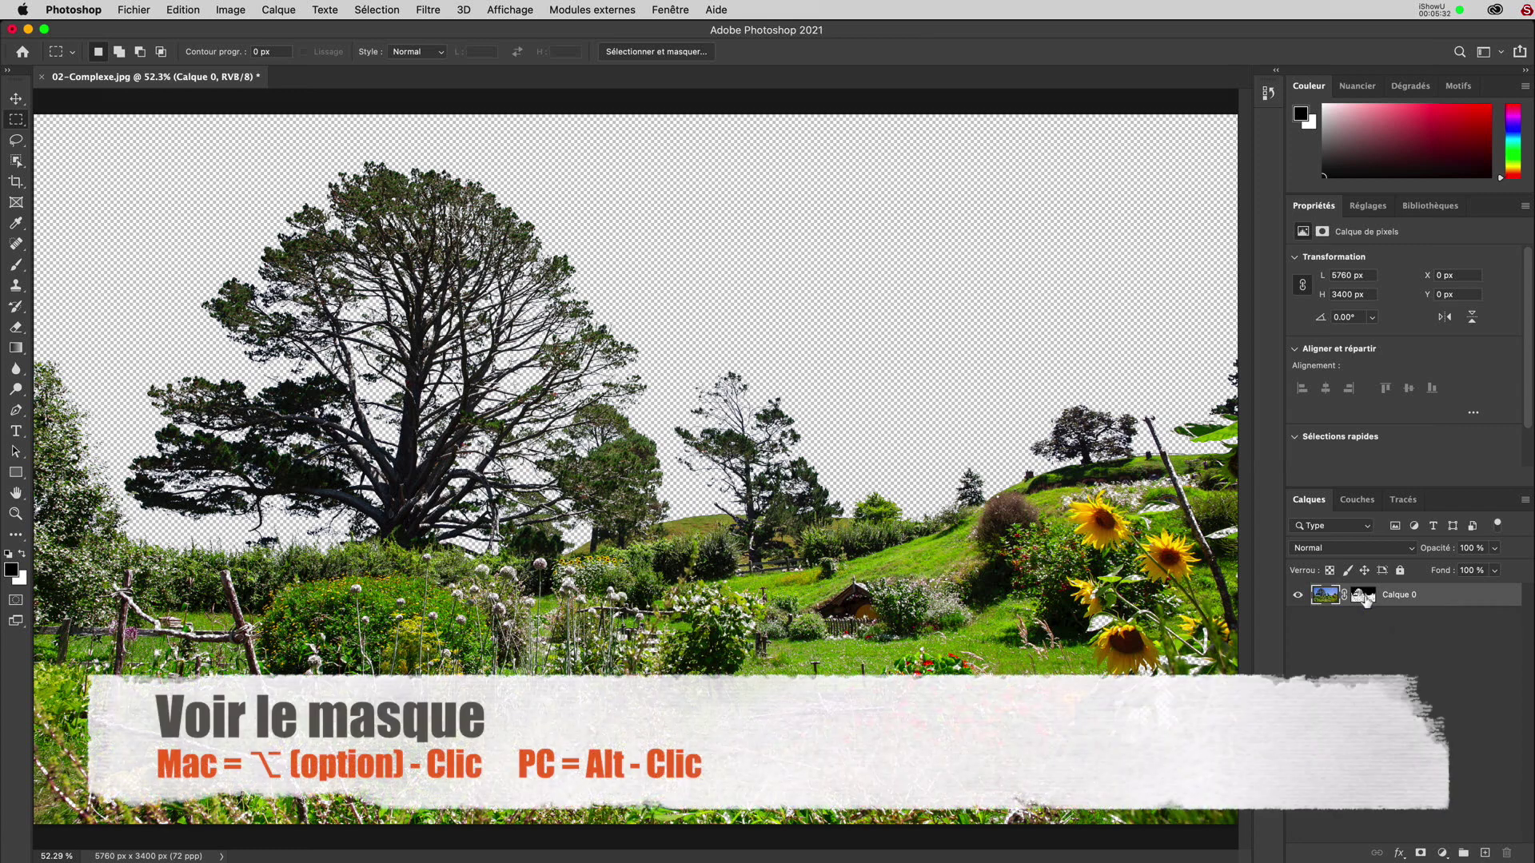
{"action": "left_click", "coordinate": [1364, 597], "text": "alt"}
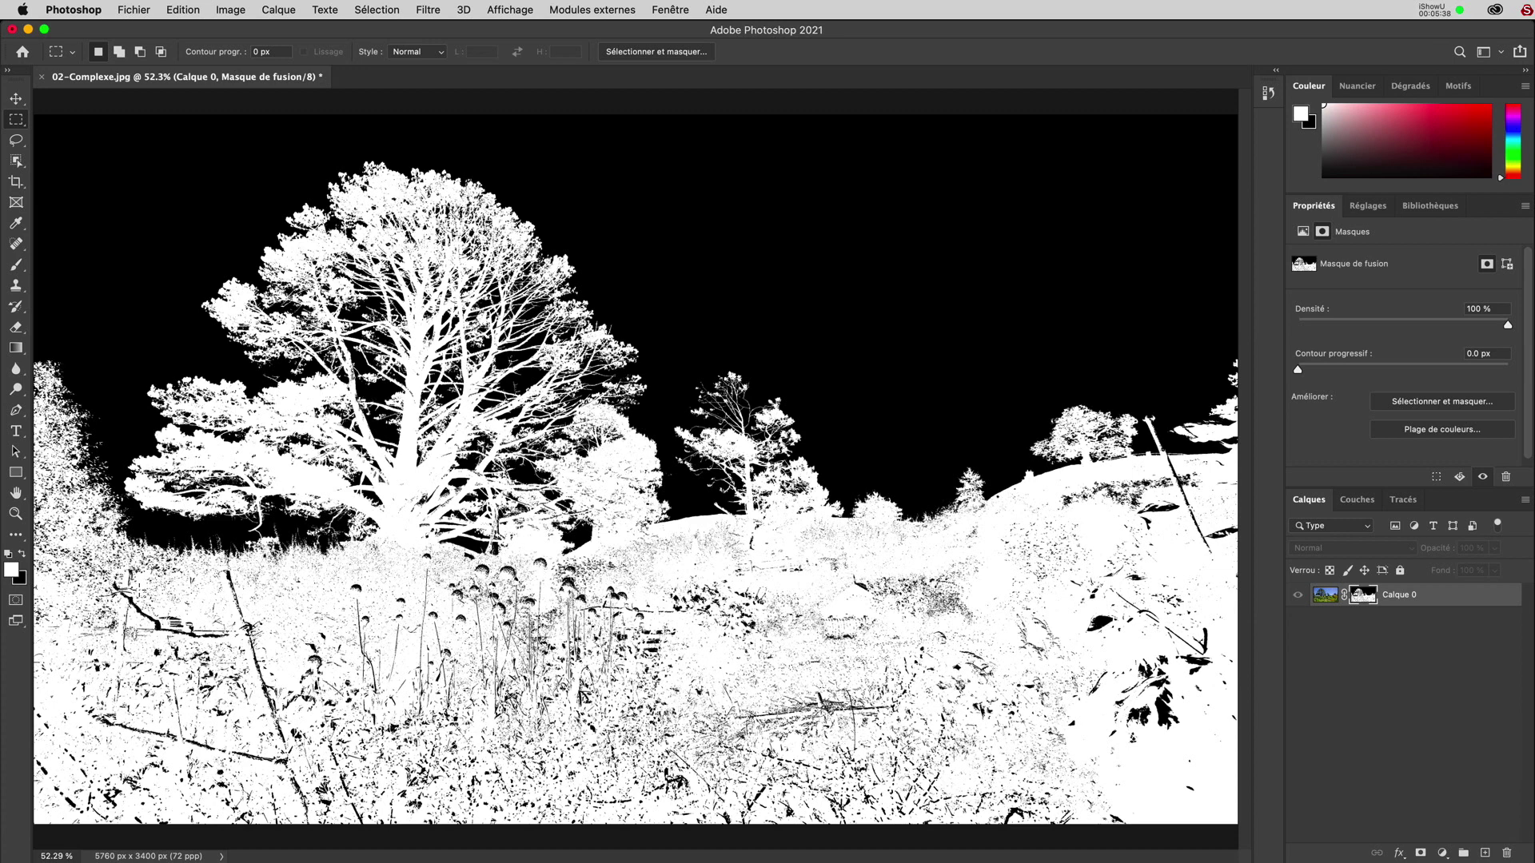
{"action": "left_click", "coordinate": [16, 266]}
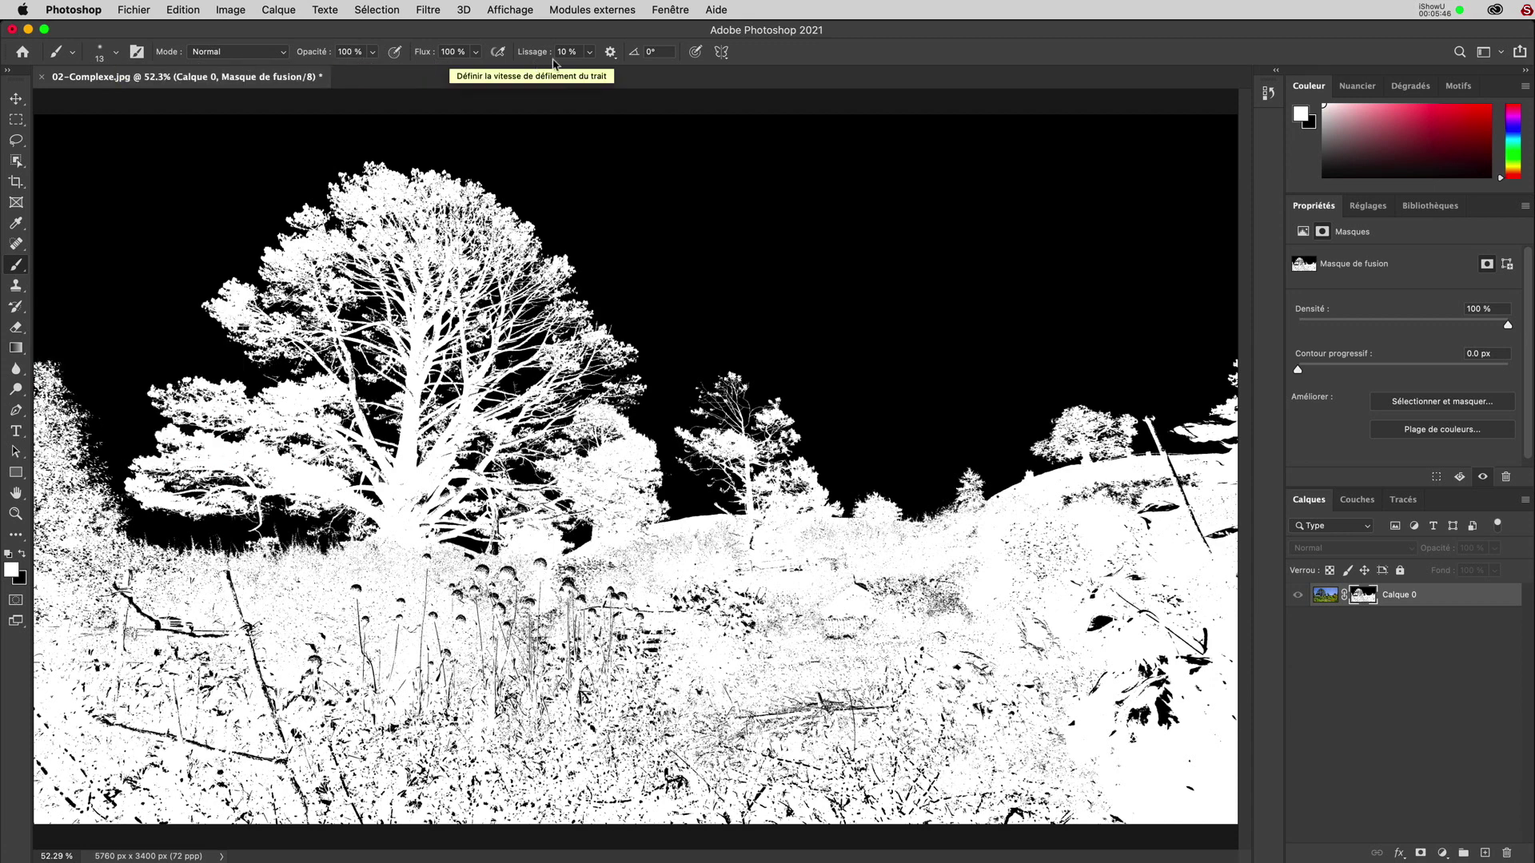
{"action": "left_click", "coordinate": [117, 52]}
{"action": "left_click_drag", "start_coordinate": [90, 137], "coordinate": [199, 141]}
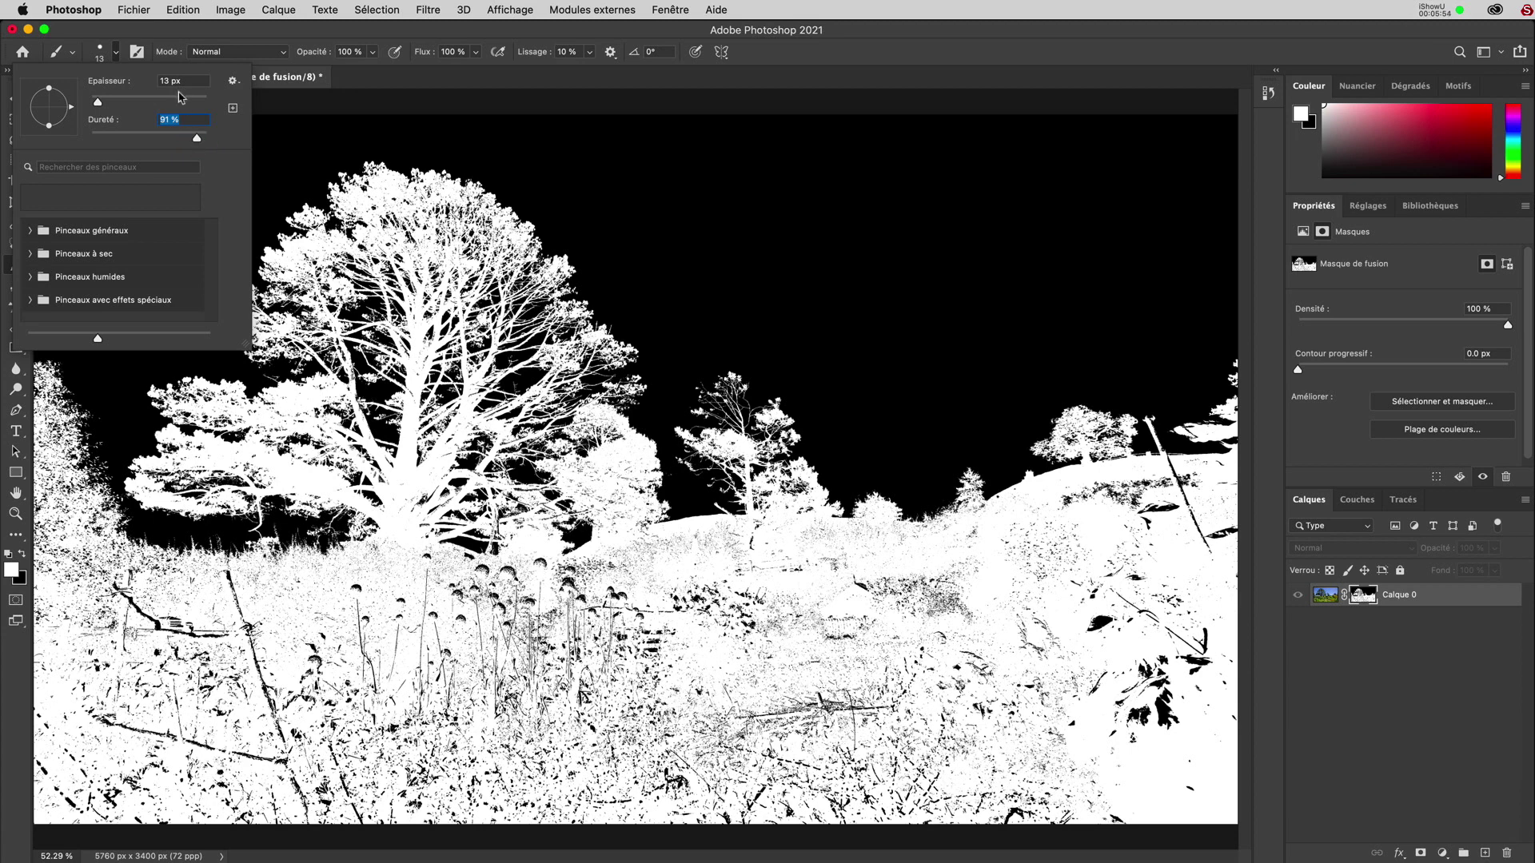
{"action": "left_click_drag", "start_coordinate": [101, 102], "coordinate": [174, 102]}
- Paint the mask solid white over the entire foreground below the treeline, using a 200 px brush near the horizon, and return to the photo view
{"action": "left_click", "coordinate": [744, 640]}
{"action": "mouse_move", "coordinate": [736, 640]}
{"action": "left_mouse_down"}
{"action": "mouse_move", "coordinate": [772, 635]}
{"action": "mouse_move", "coordinate": [762, 605]}
{"action": "mouse_move", "coordinate": [679, 569]}
{"action": "mouse_move", "coordinate": [700, 552]}
{"action": "mouse_move", "coordinate": [525, 590]}
{"action": "mouse_move", "coordinate": [738, 540]}
{"action": "mouse_move", "coordinate": [933, 546]}
{"action": "mouse_move", "coordinate": [1048, 498]}
{"action": "mouse_move", "coordinate": [1024, 511]}
{"action": "mouse_move", "coordinate": [1220, 479]}
{"action": "mouse_move", "coordinate": [1165, 475]}
{"action": "mouse_move", "coordinate": [1209, 509]}
{"action": "mouse_move", "coordinate": [1201, 541]}
{"action": "mouse_move", "coordinate": [996, 582]}
{"action": "left_mouse_up"}
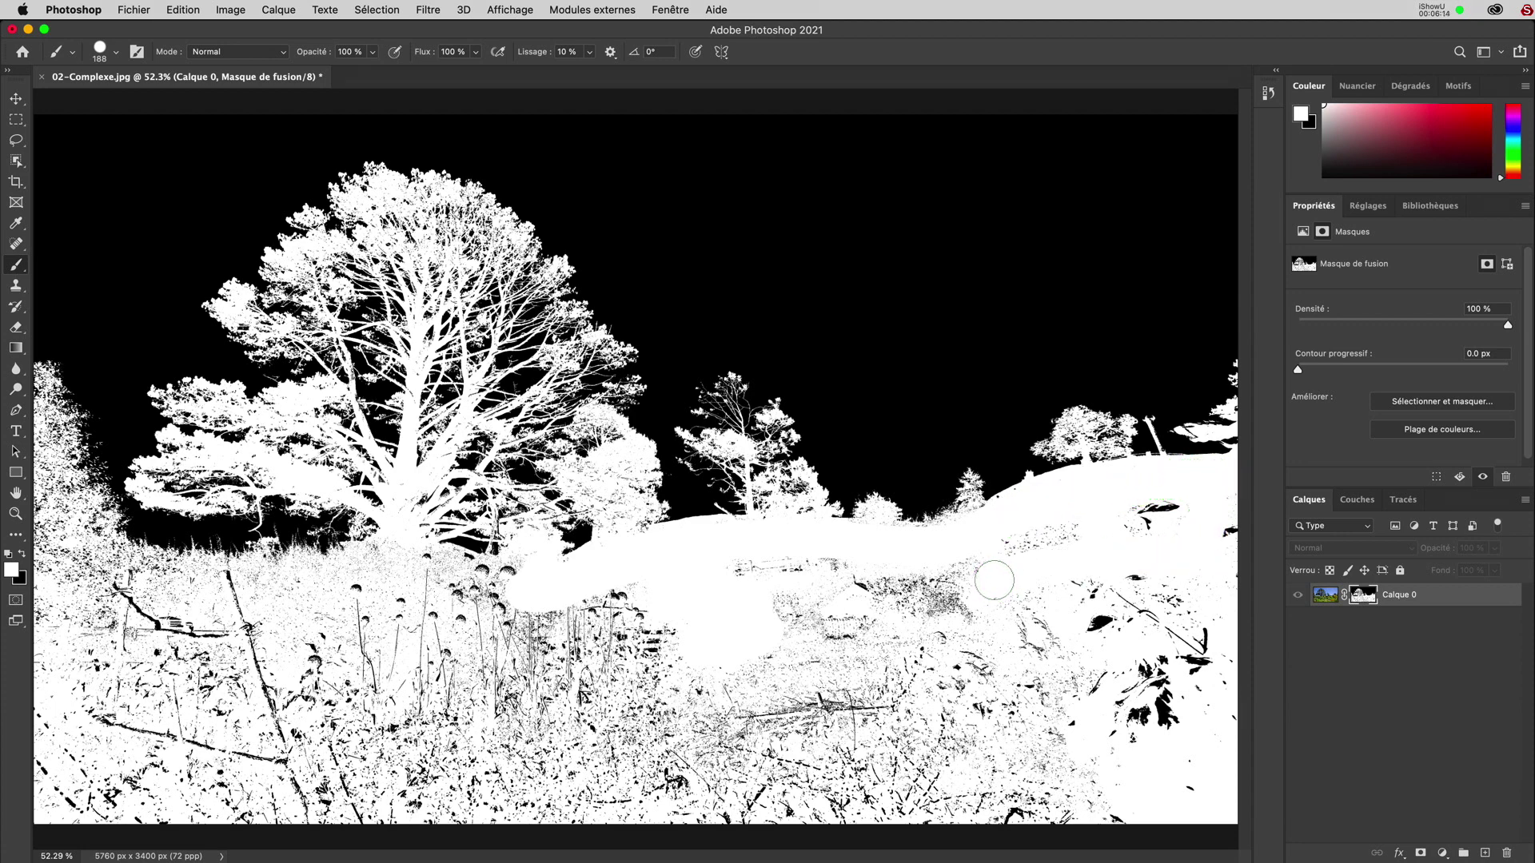
{"action": "key", "text": "bracketright"}
{"action": "key", "text": "bracketright"}
{"action": "key", "text": "bracketright"}
{"action": "key", "text": "bracketright"}
{"action": "key", "text": "bracketright"}
{"action": "key", "text": "bracketright"}
{"action": "key", "text": "bracketright"}
{"action": "key", "text": "bracketright"}
{"action": "key", "text": "bracketright"}
{"action": "key", "text": "bracketright"}
{"action": "mouse_move", "coordinate": [1203, 589]}
{"action": "left_mouse_down"}
{"action": "mouse_move", "coordinate": [1138, 605]}
{"action": "mouse_move", "coordinate": [1098, 666]}
{"action": "mouse_move", "coordinate": [1156, 770]}
{"action": "mouse_move", "coordinate": [1219, 745]}
{"action": "mouse_move", "coordinate": [44, 797]}
{"action": "mouse_move", "coordinate": [7, 780]}
{"action": "mouse_move", "coordinate": [18, 701]}
{"action": "mouse_move", "coordinate": [801, 695]}
{"action": "mouse_move", "coordinate": [1009, 666]}
{"action": "mouse_move", "coordinate": [1068, 612]}
{"action": "mouse_move", "coordinate": [847, 639]}
{"action": "mouse_move", "coordinate": [646, 594]}
{"action": "mouse_move", "coordinate": [532, 609]}
{"action": "mouse_move", "coordinate": [405, 590]}
{"action": "mouse_move", "coordinate": [178, 616]}
{"action": "mouse_move", "coordinate": [34, 611]}
{"action": "left_mouse_up"}
{"action": "key", "text": "bracketleft"}
{"action": "key", "text": "bracketleft"}
{"action": "key", "text": "bracketleft"}
{"action": "key", "text": "bracketleft"}
{"action": "key", "text": "bracketleft"}
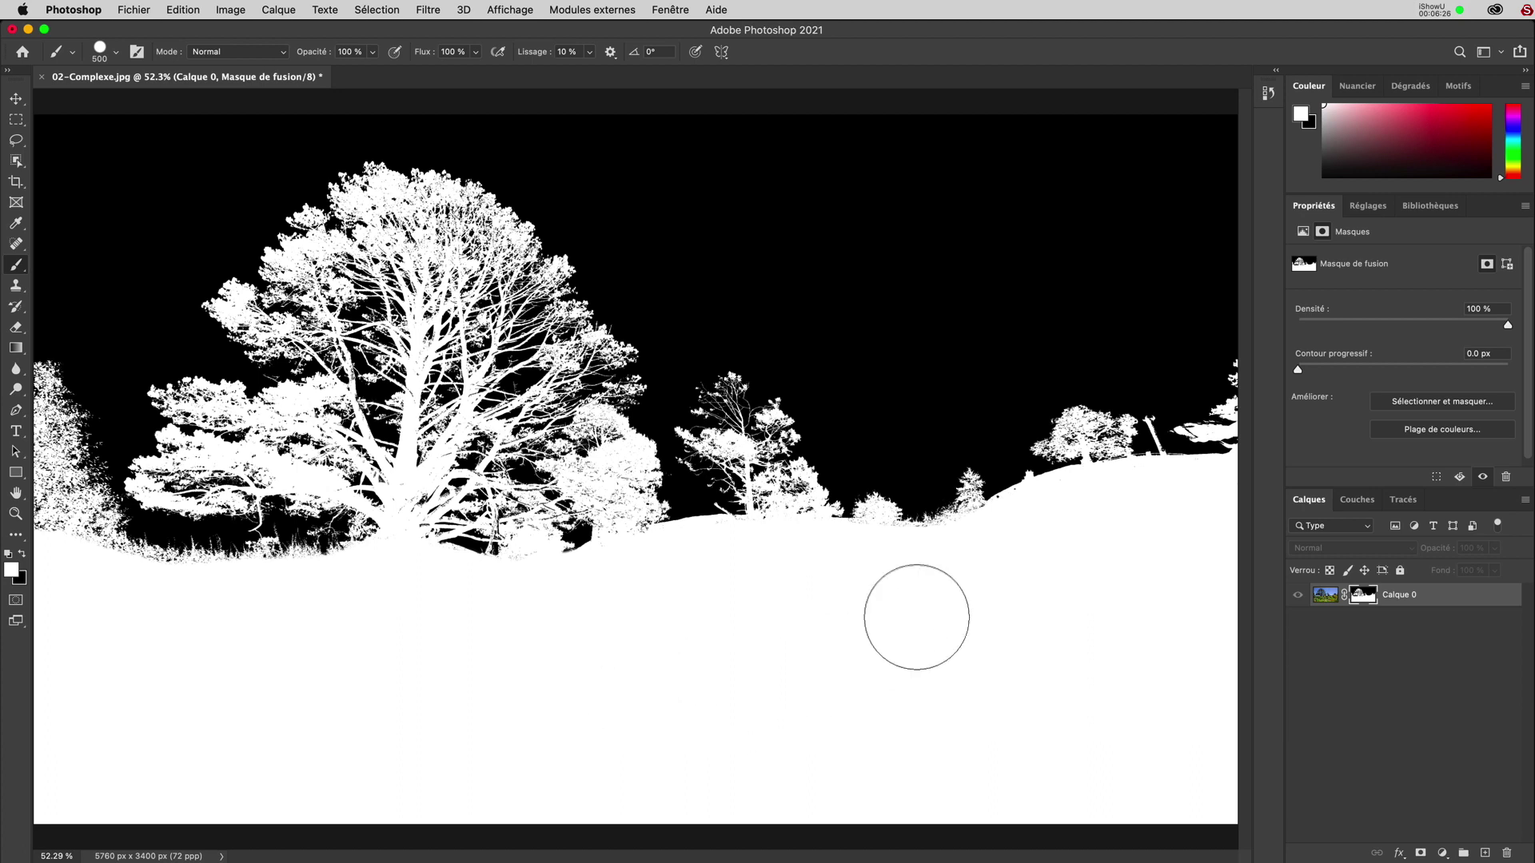
{"action": "key", "text": "bracketleft"}
{"action": "key", "text": "bracketleft"}
{"action": "key", "text": "bracketleft"}
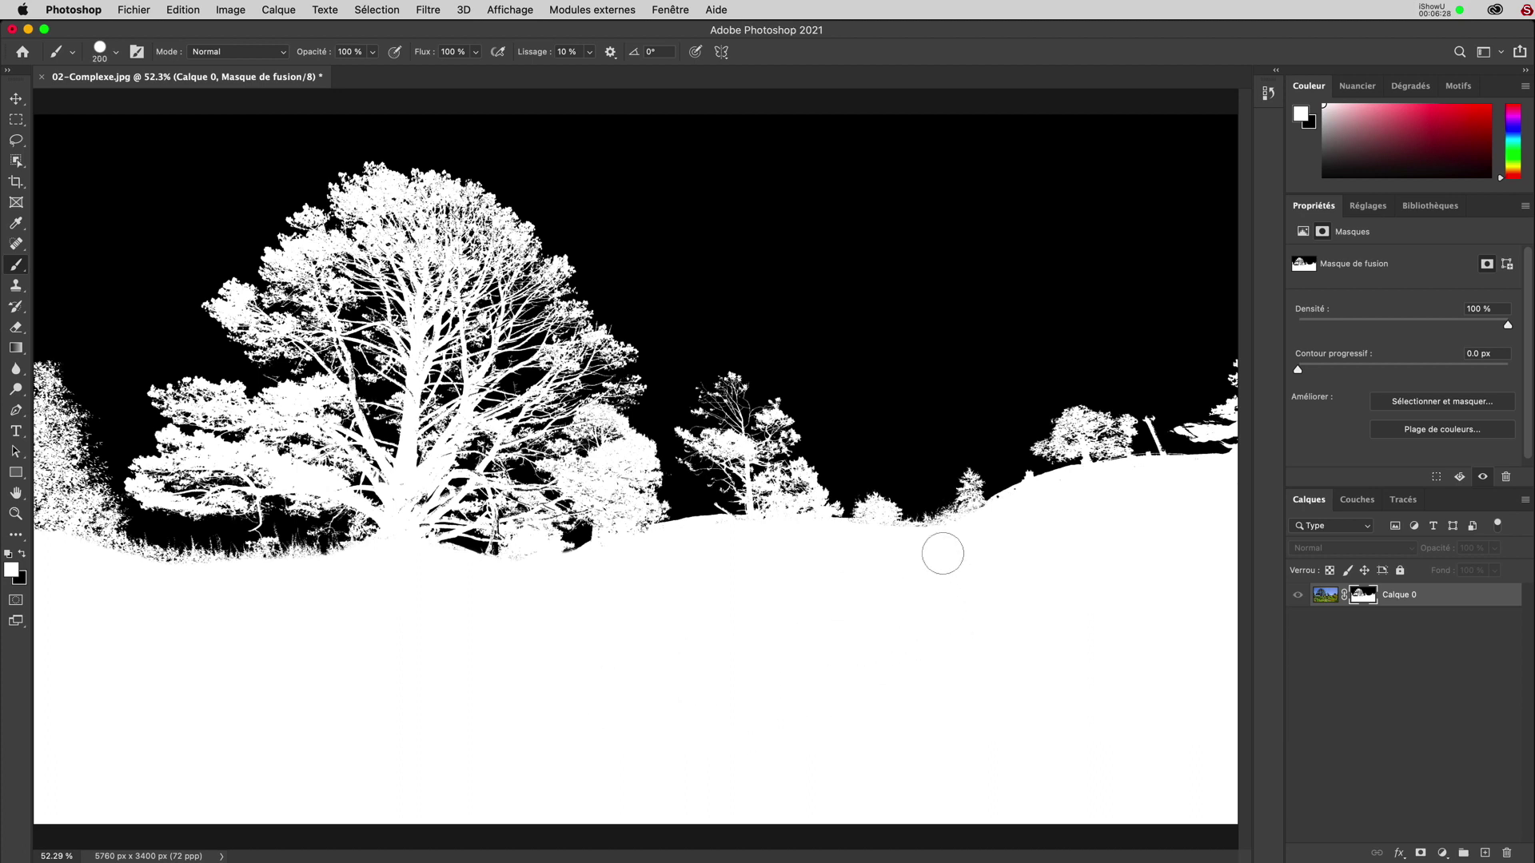
{"action": "mouse_move", "coordinate": [942, 548]}
{"action": "left_mouse_down"}
{"action": "mouse_move", "coordinate": [892, 547]}
{"action": "mouse_move", "coordinate": [982, 541]}
{"action": "mouse_move", "coordinate": [993, 534]}
{"action": "mouse_move", "coordinate": [949, 542]}
{"action": "mouse_move", "coordinate": [1027, 516]}
{"action": "mouse_move", "coordinate": [1006, 514]}
{"action": "mouse_move", "coordinate": [1023, 508]}
{"action": "mouse_move", "coordinate": [996, 570]}
{"action": "mouse_move", "coordinate": [683, 589]}
{"action": "mouse_move", "coordinate": [637, 550]}
{"action": "mouse_move", "coordinate": [533, 589]}
{"action": "mouse_move", "coordinate": [524, 564]}
{"action": "mouse_move", "coordinate": [511, 585]}
{"action": "mouse_move", "coordinate": [400, 606]}
{"action": "left_mouse_up"}
{"action": "left_click", "coordinate": [1323, 598]}
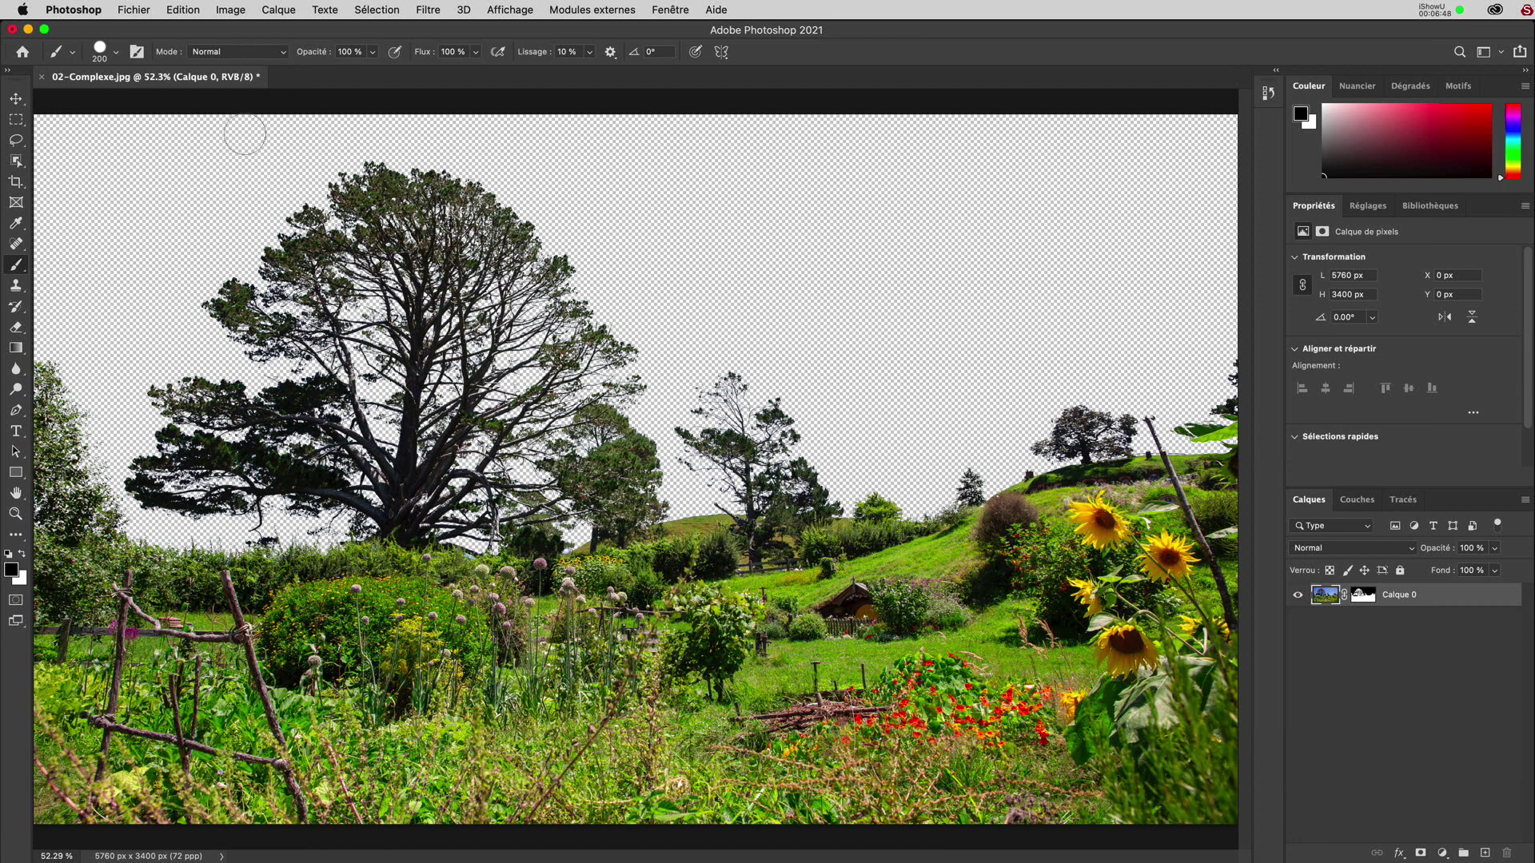
- Place 03-Ciel.jpg as an embedded object at its original size and move its layer beneath Calque 0
{"action": "left_click", "coordinate": [136, 12]}
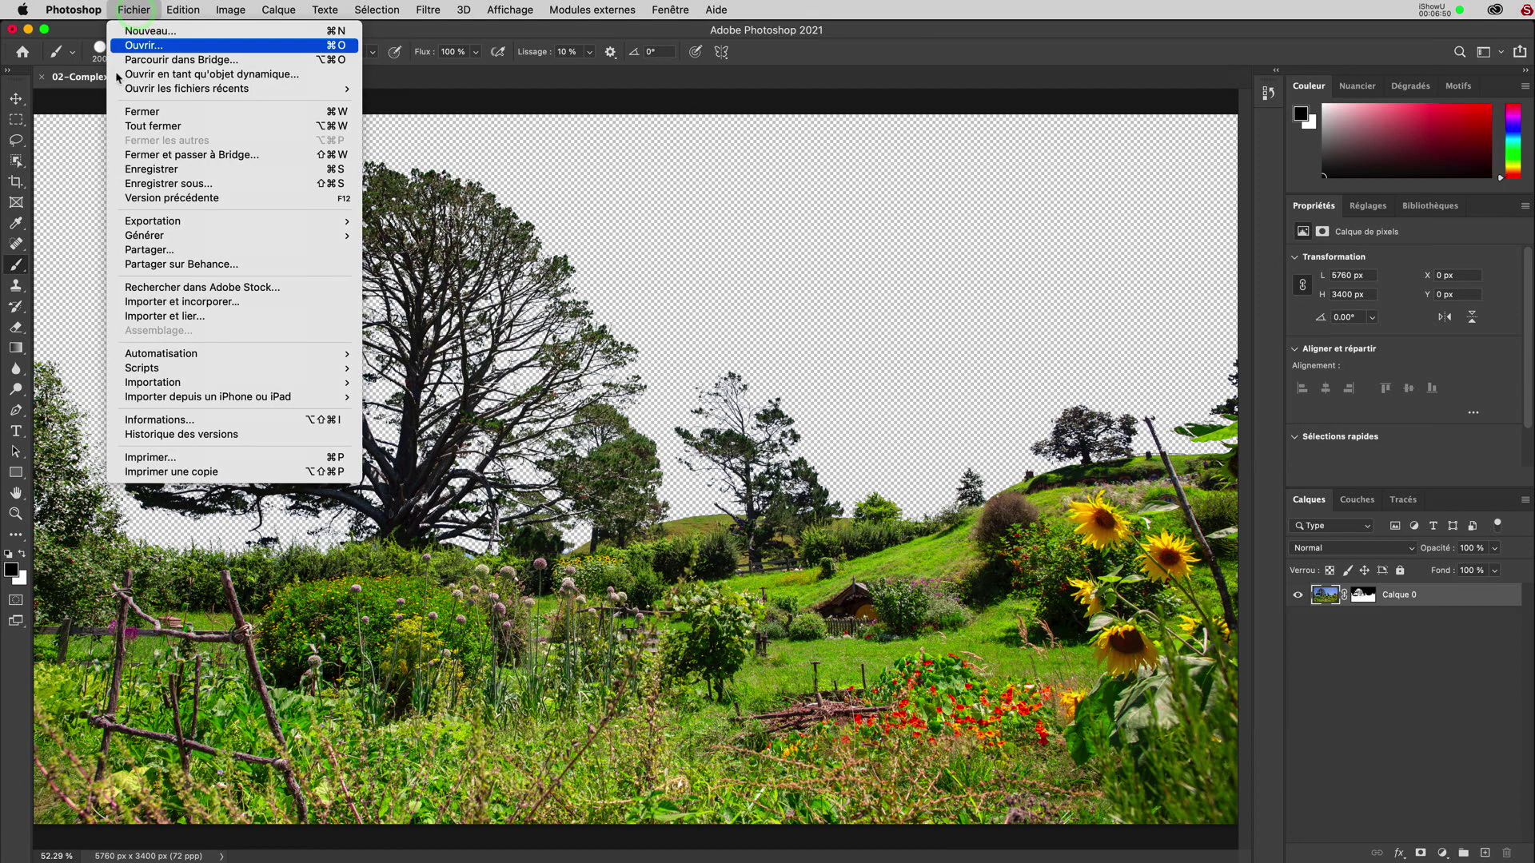
{"action": "left_click", "coordinate": [215, 303]}
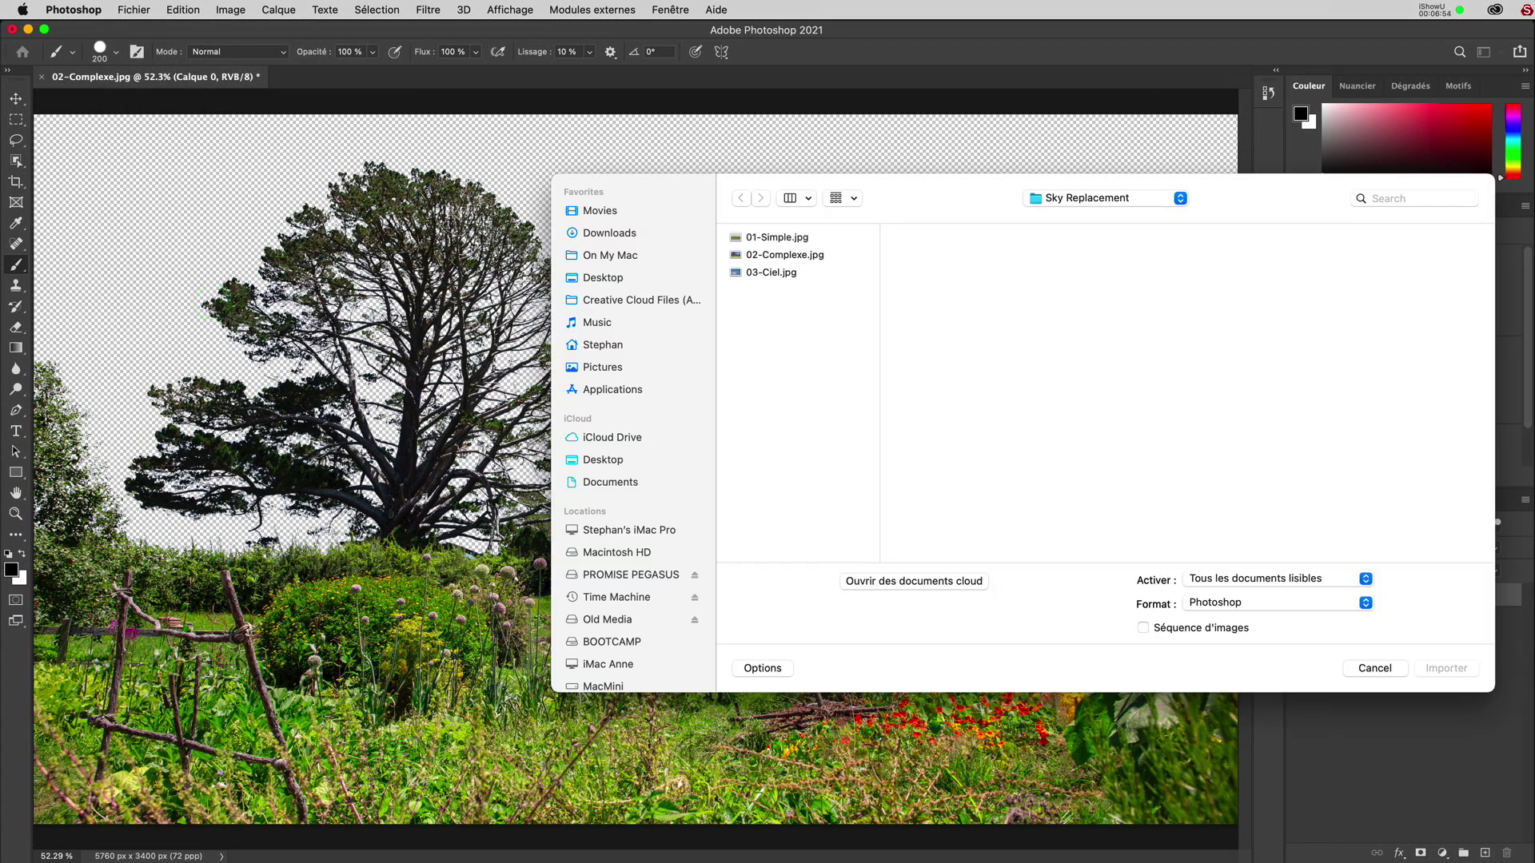
{"action": "left_click", "coordinate": [771, 274]}
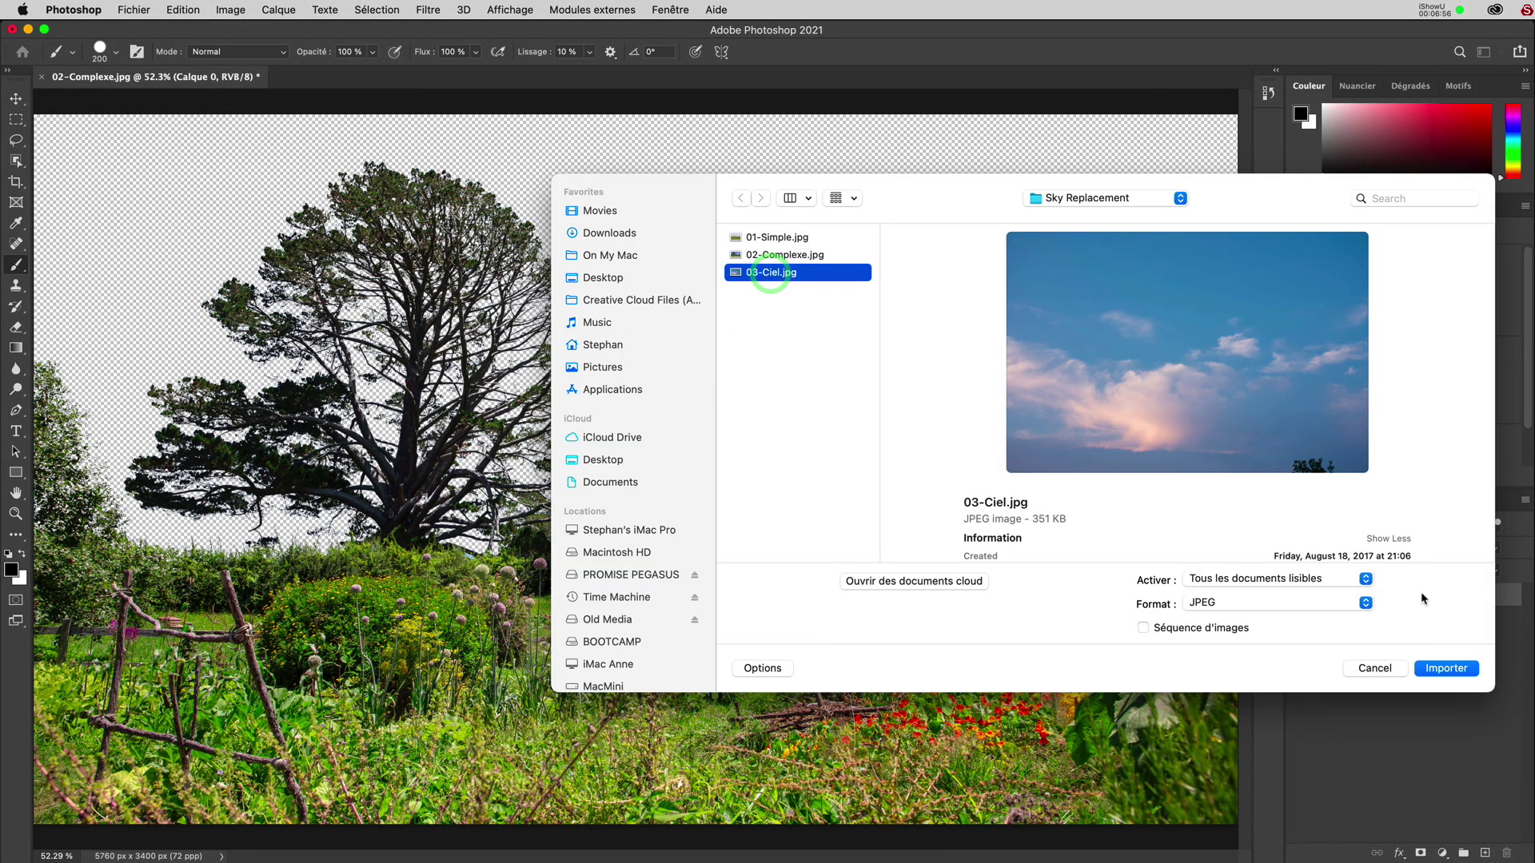
{"action": "left_click", "coordinate": [1463, 669]}
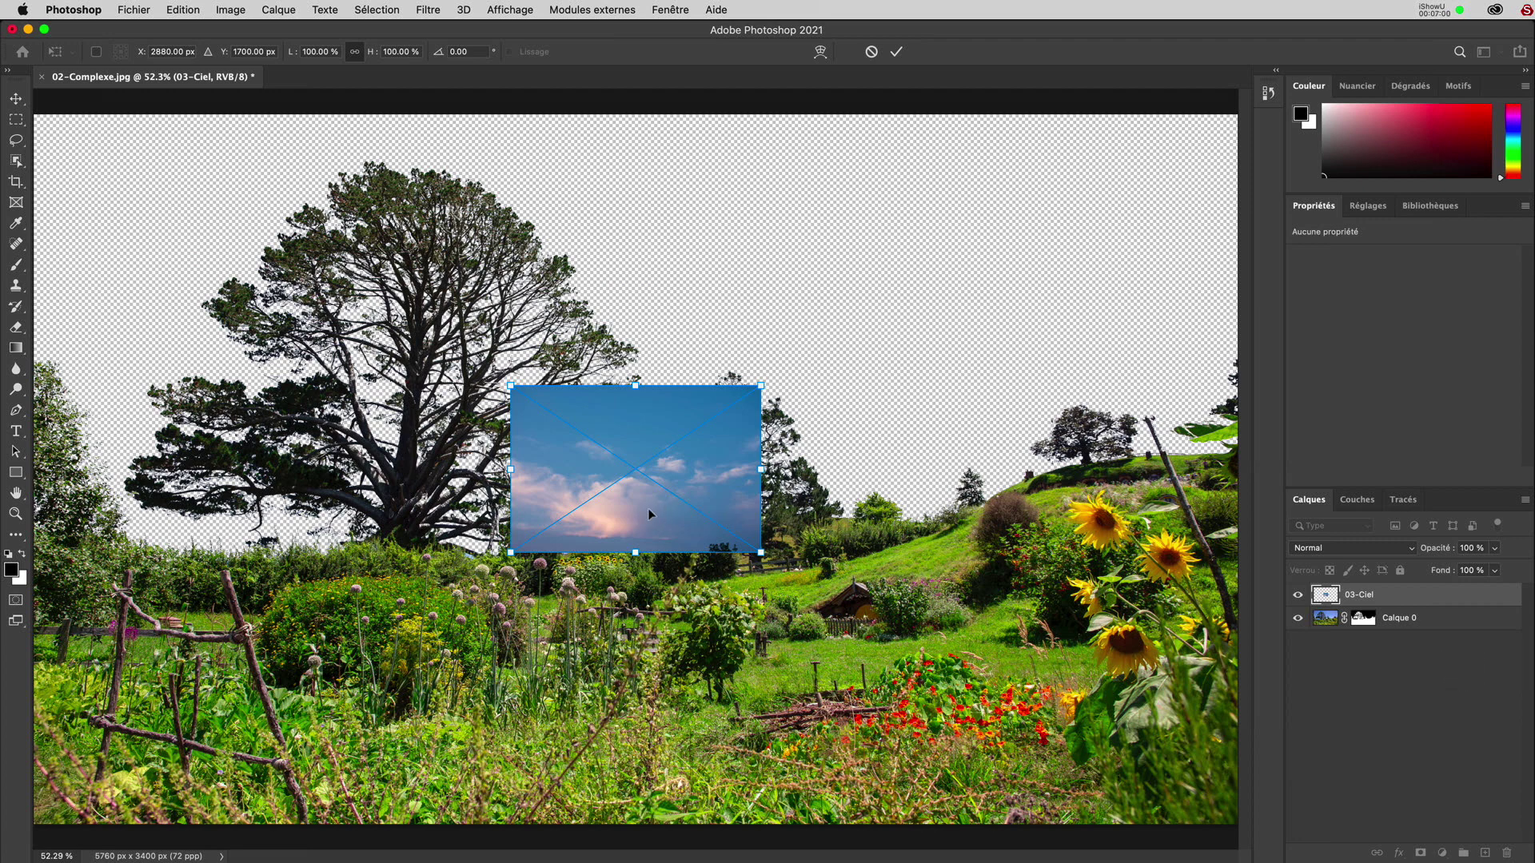
{"action": "key", "text": "Return"}
{"action": "left_click_drag", "start_coordinate": [1323, 596], "coordinate": [1312, 628]}
{"action": "key", "text": "b"}
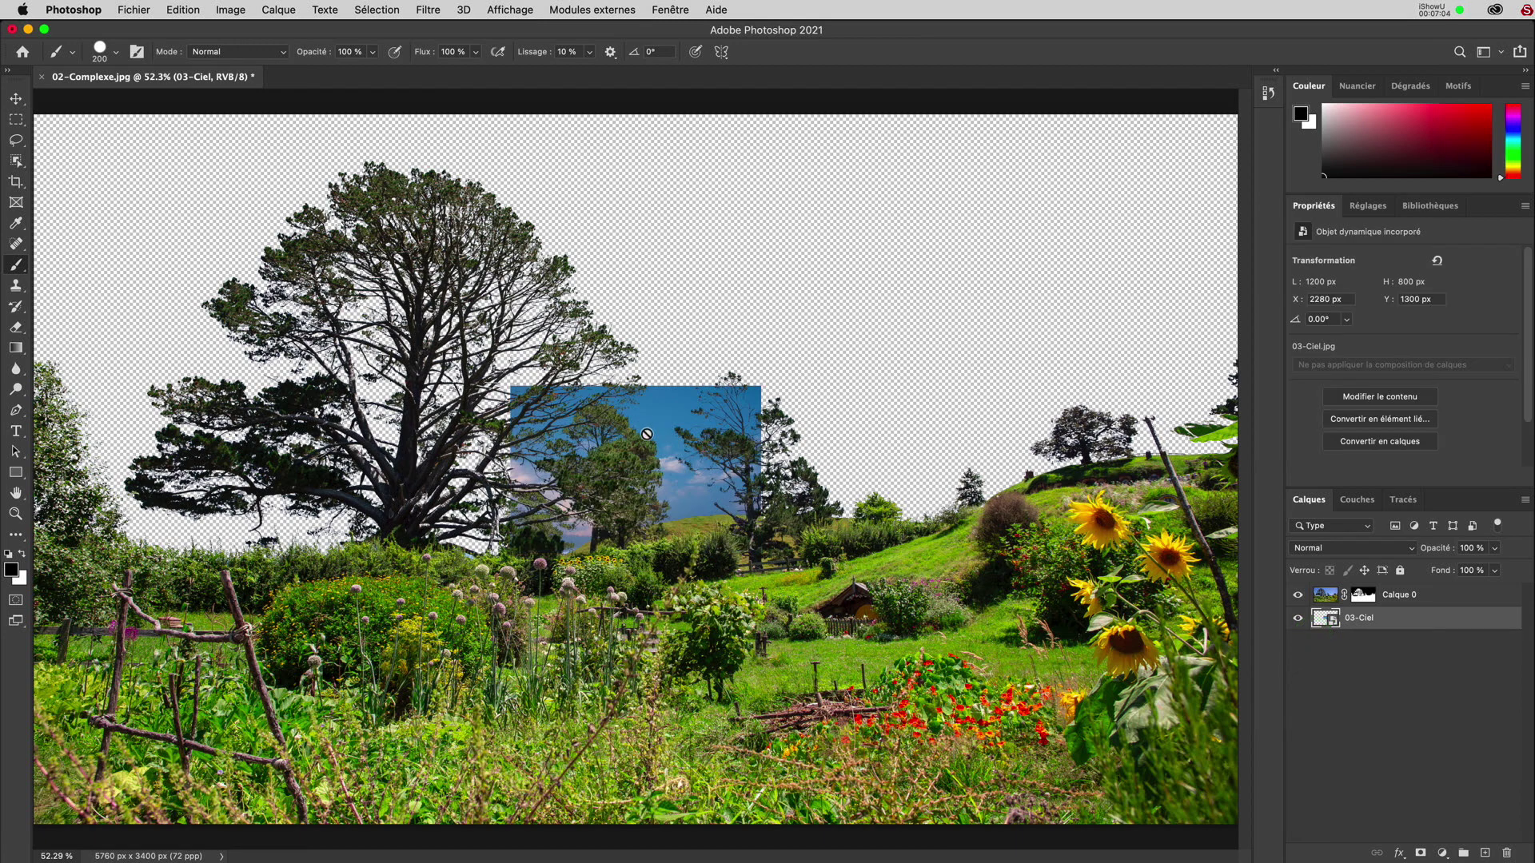
- Move the 03-Ciel sky into the canvas's upper-left corner and scale it proportionally to about 481 % to span the full image width
{"action": "left_click", "coordinate": [17, 99]}
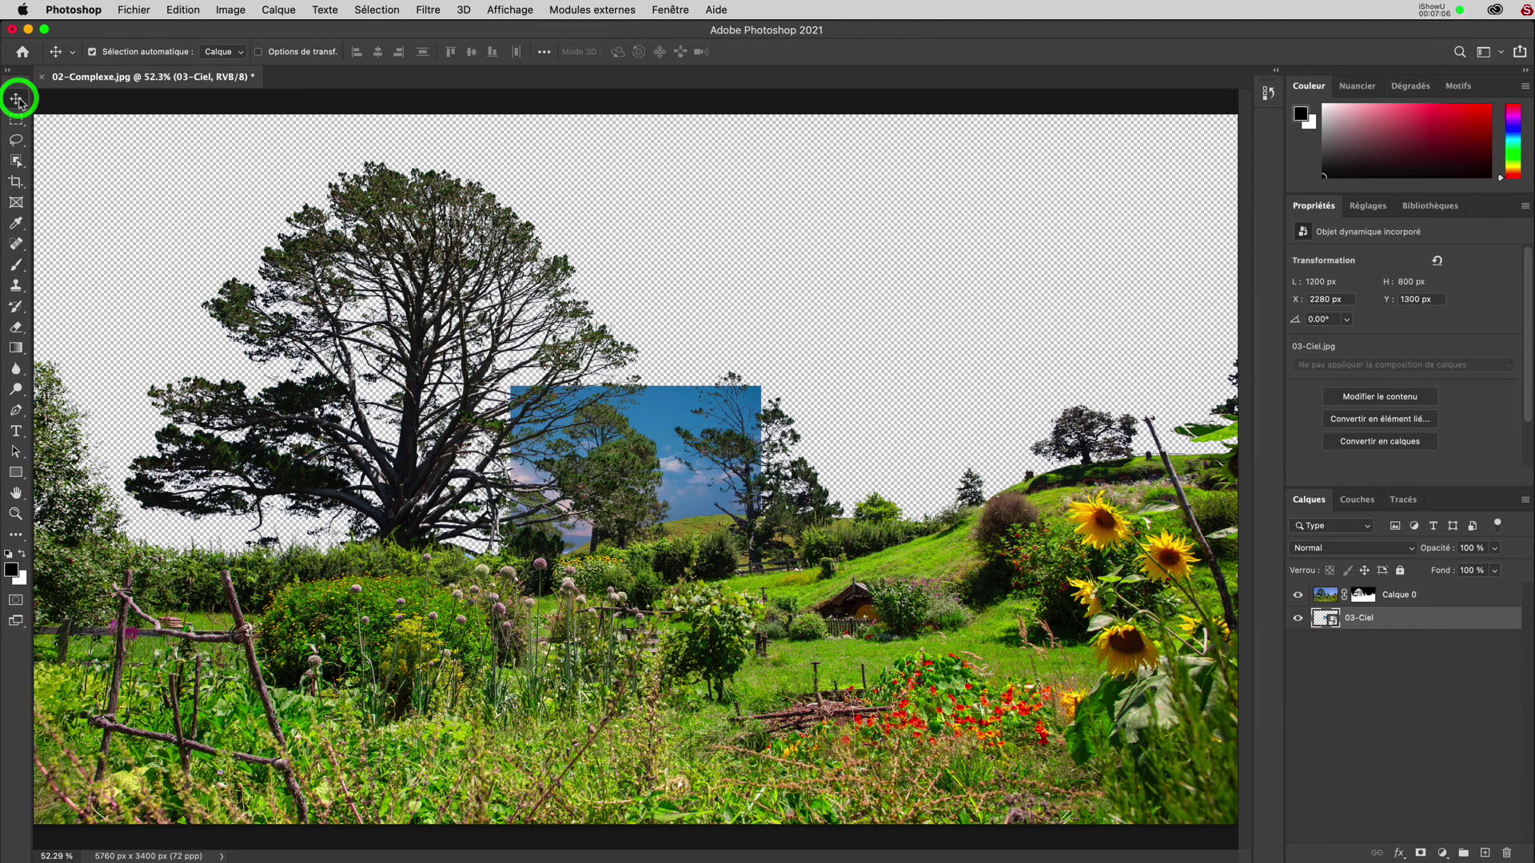
{"action": "left_click_drag", "start_coordinate": [680, 458], "coordinate": [229, 228]}
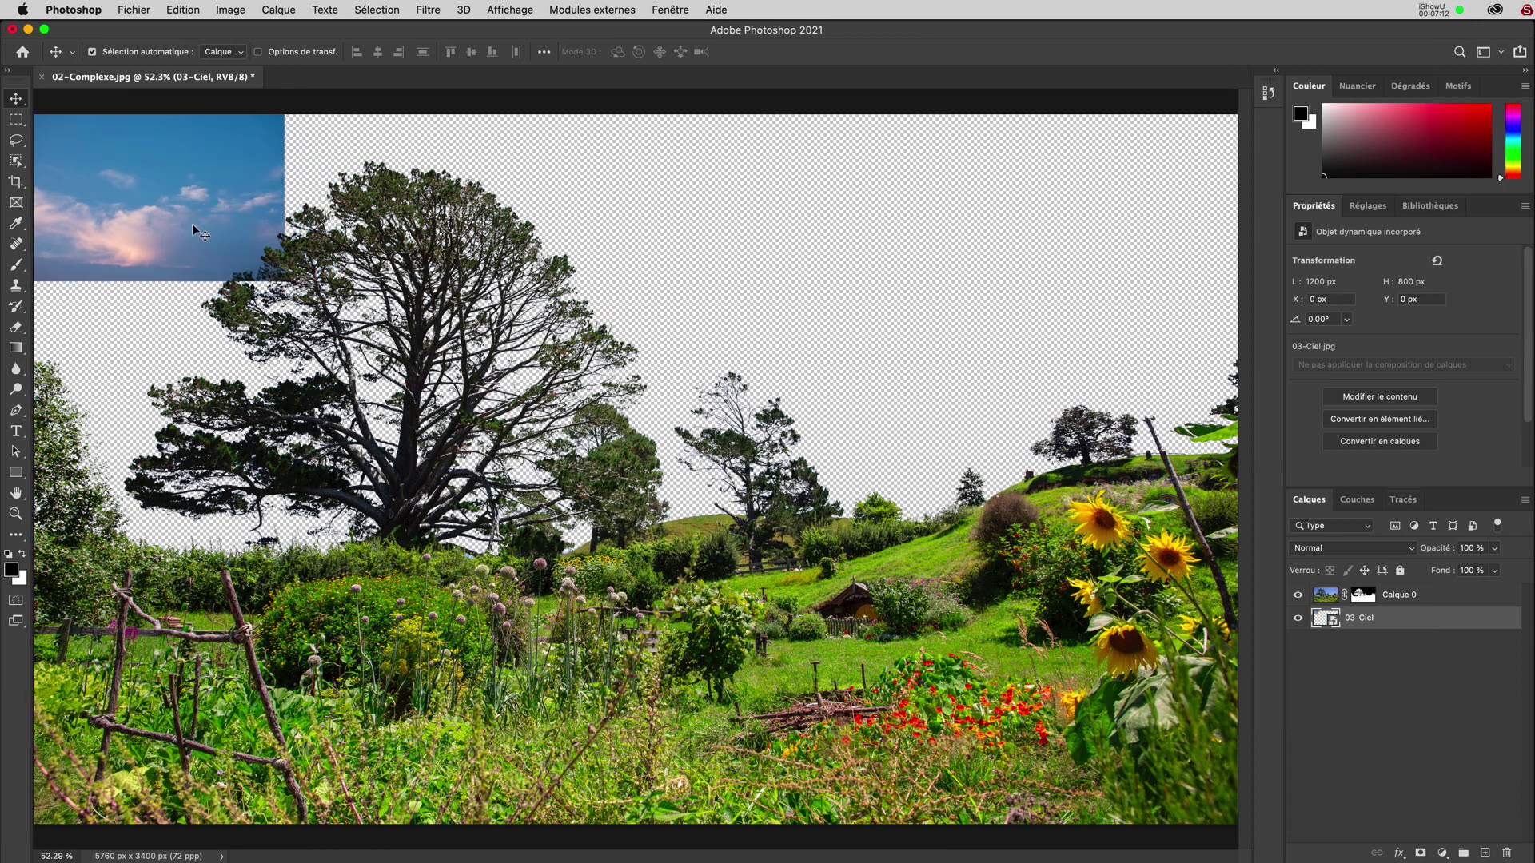
{"action": "left_click", "coordinate": [175, 13]}
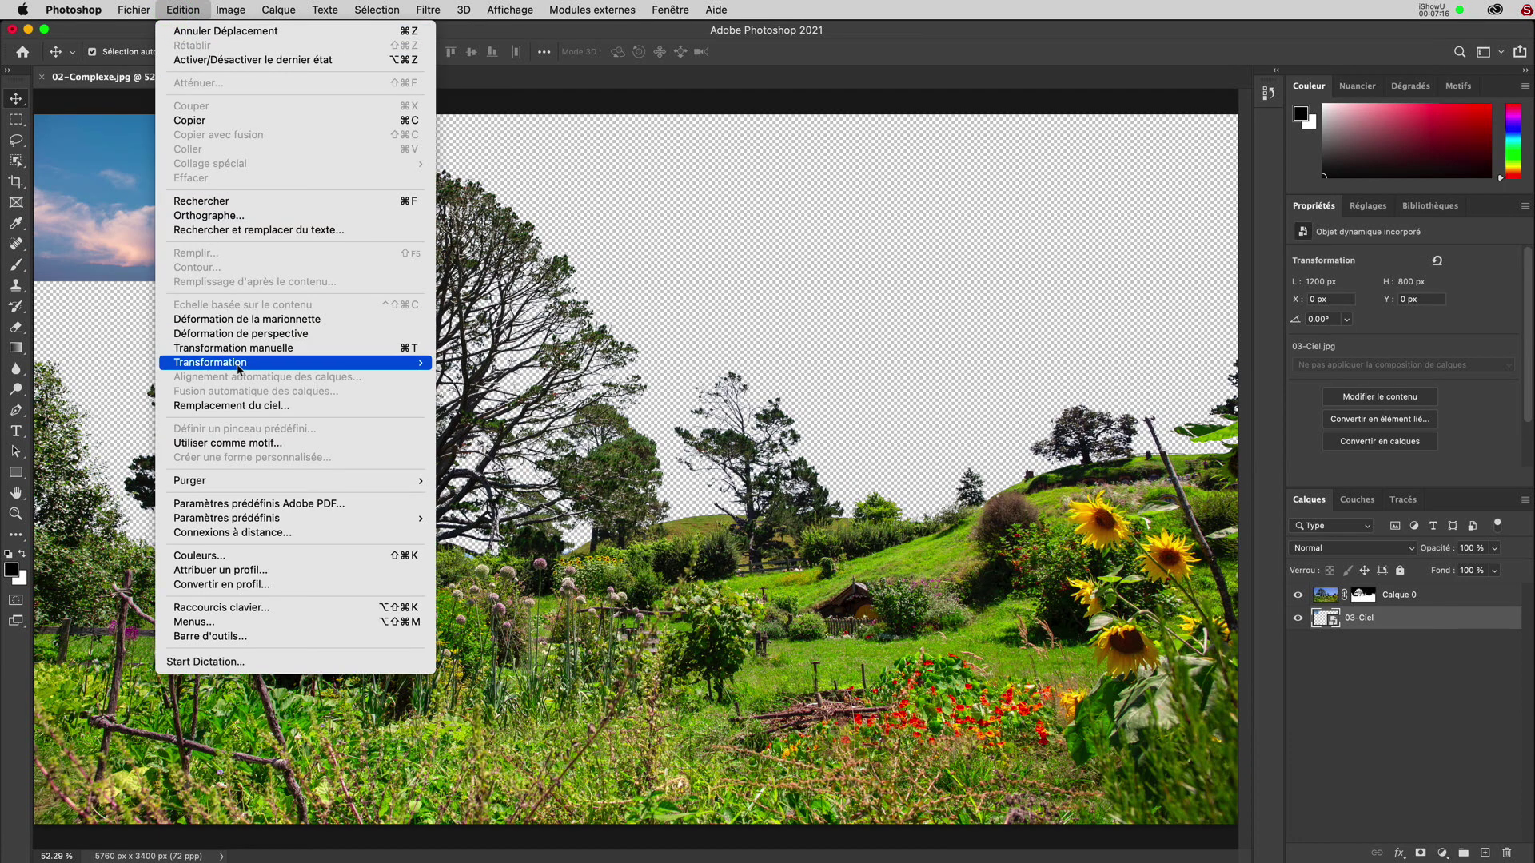
{"action": "mouse_move", "coordinate": [239, 365]}
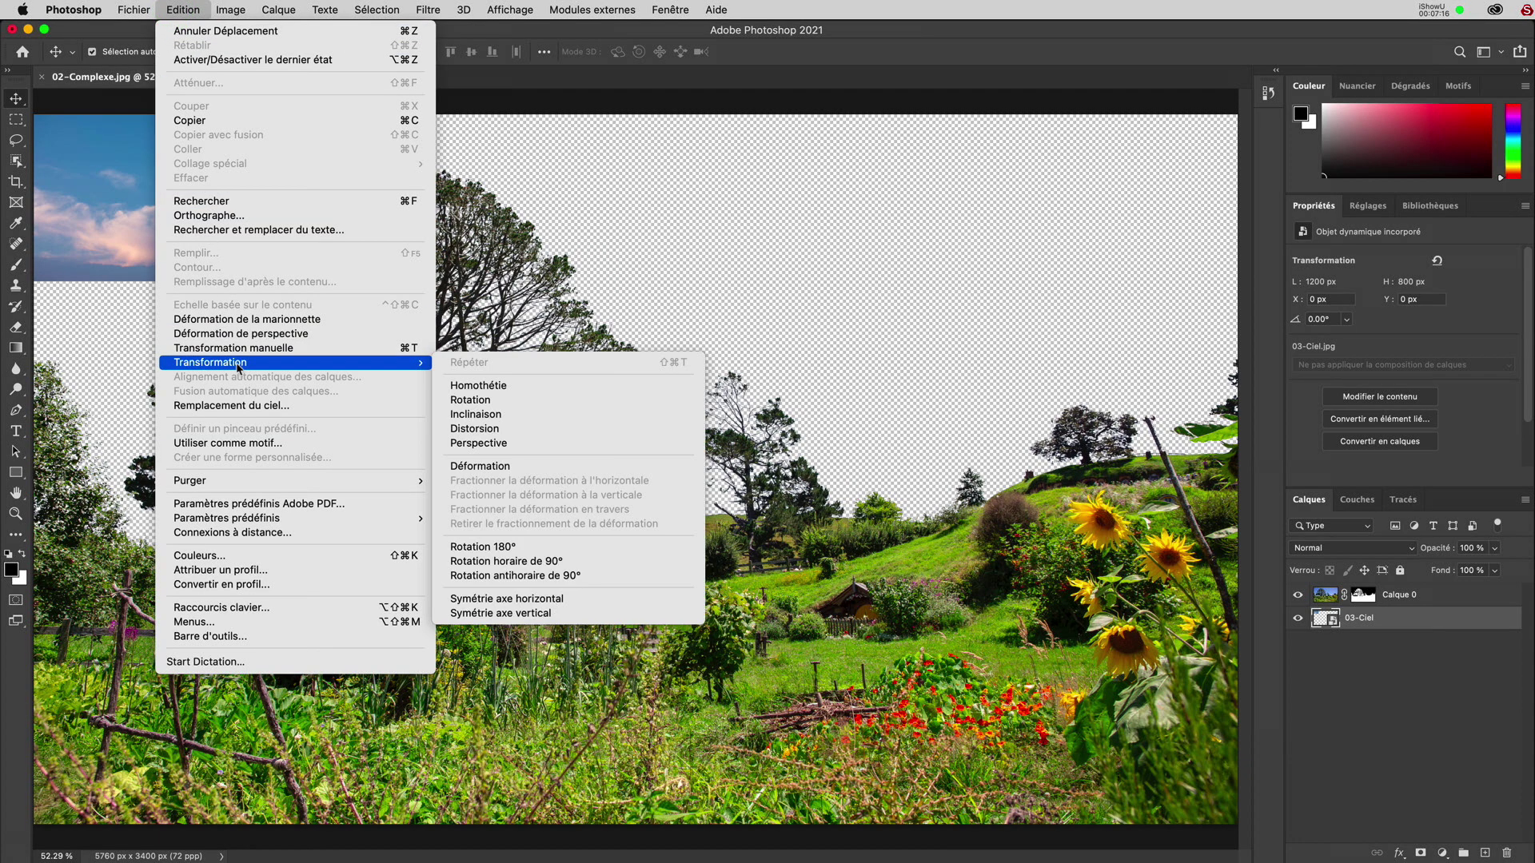
{"action": "left_click", "coordinate": [203, 348]}
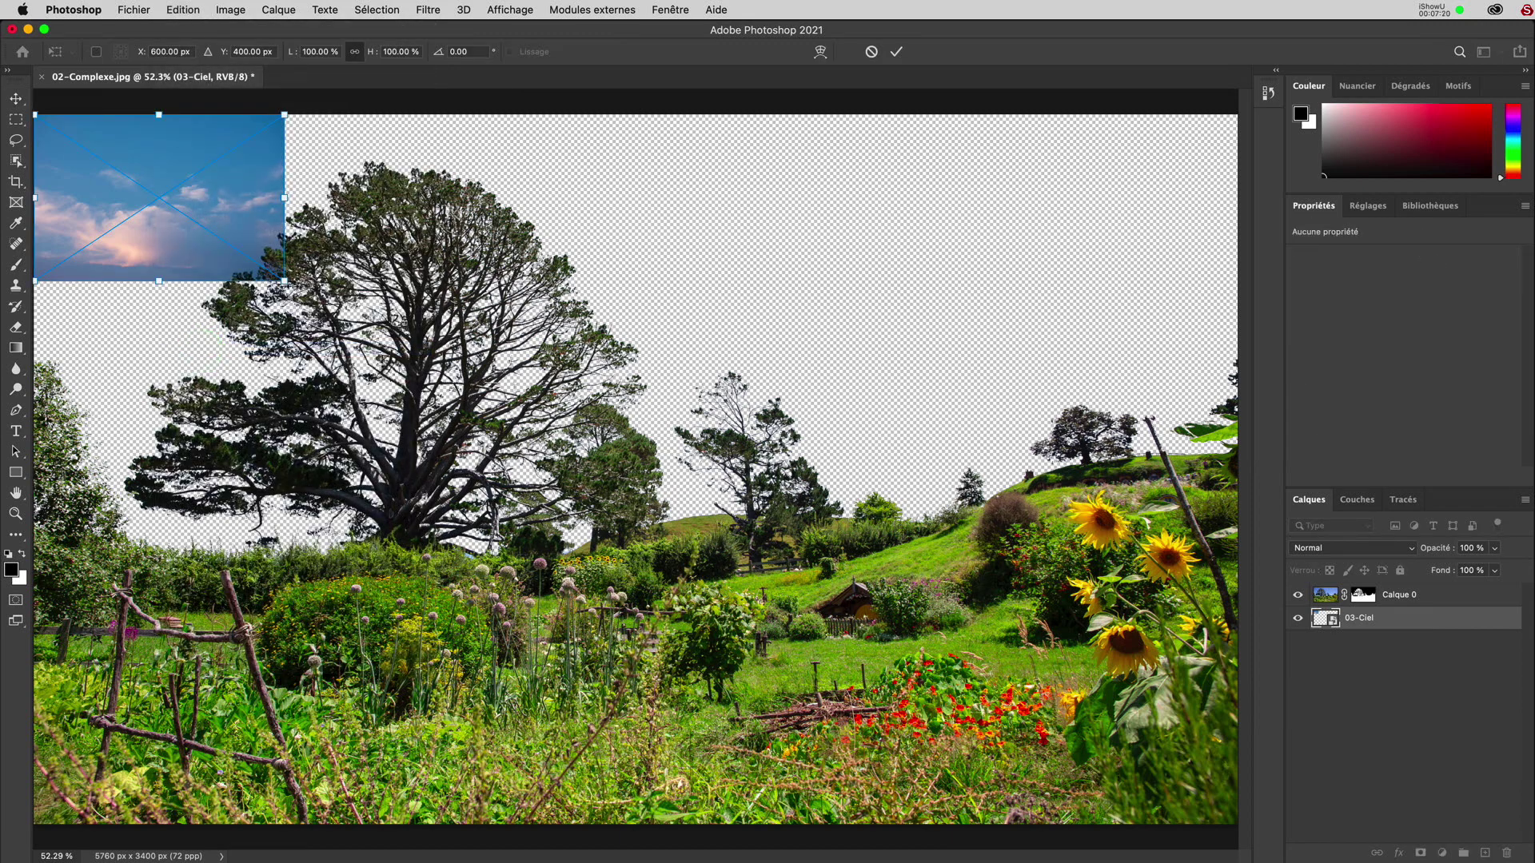
{"action": "left_click_drag", "start_coordinate": [283, 280], "coordinate": [1302, 823]}
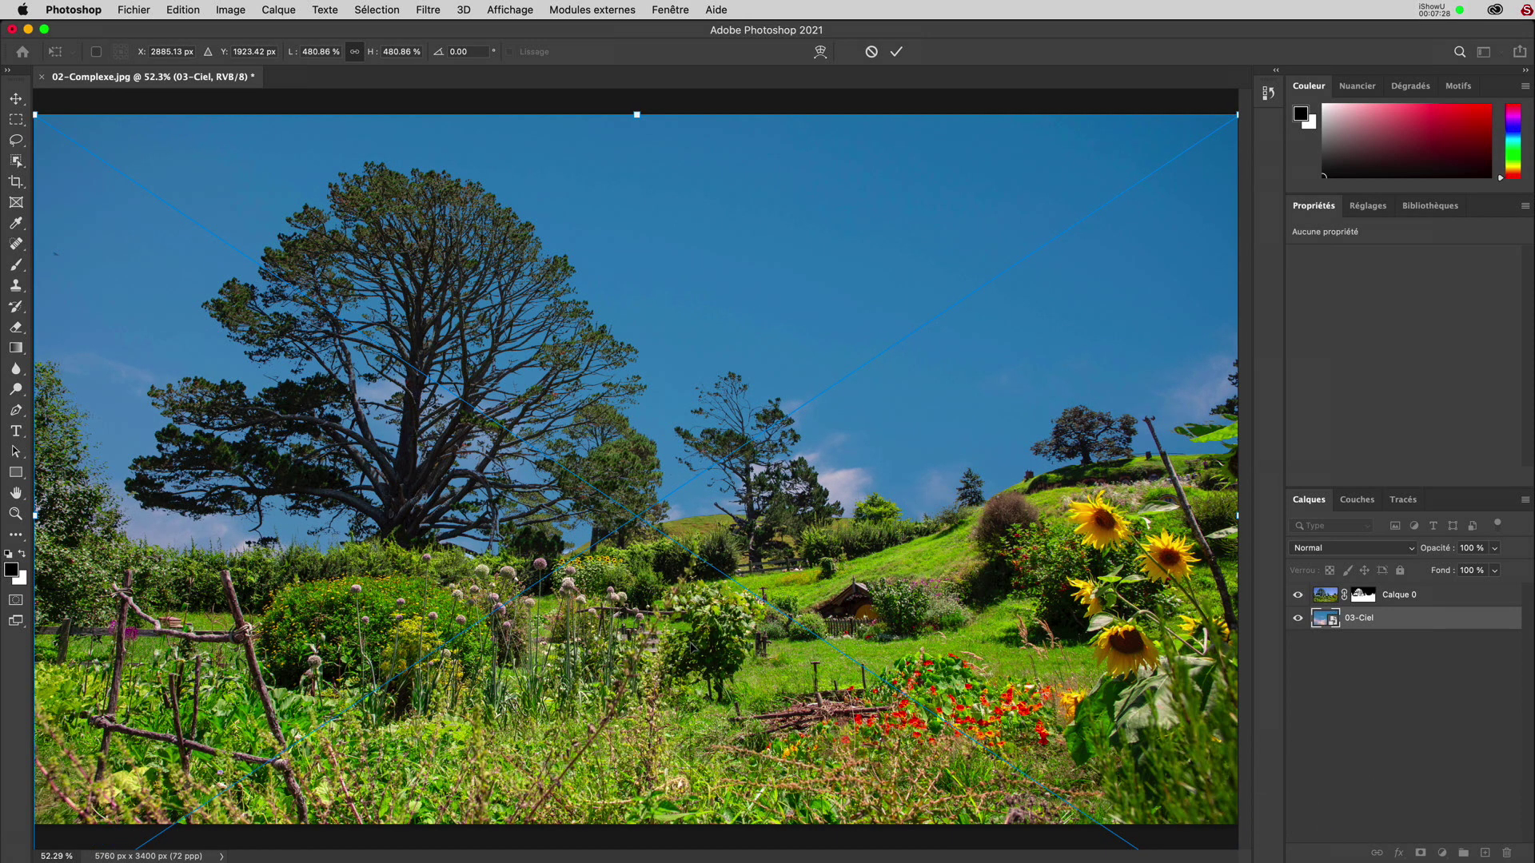
- Compress only the sky's height from its lower edge to 305 %, bringing the clouds above the horizon, and apply the transformation
{"action": "key", "text": "super+0"}
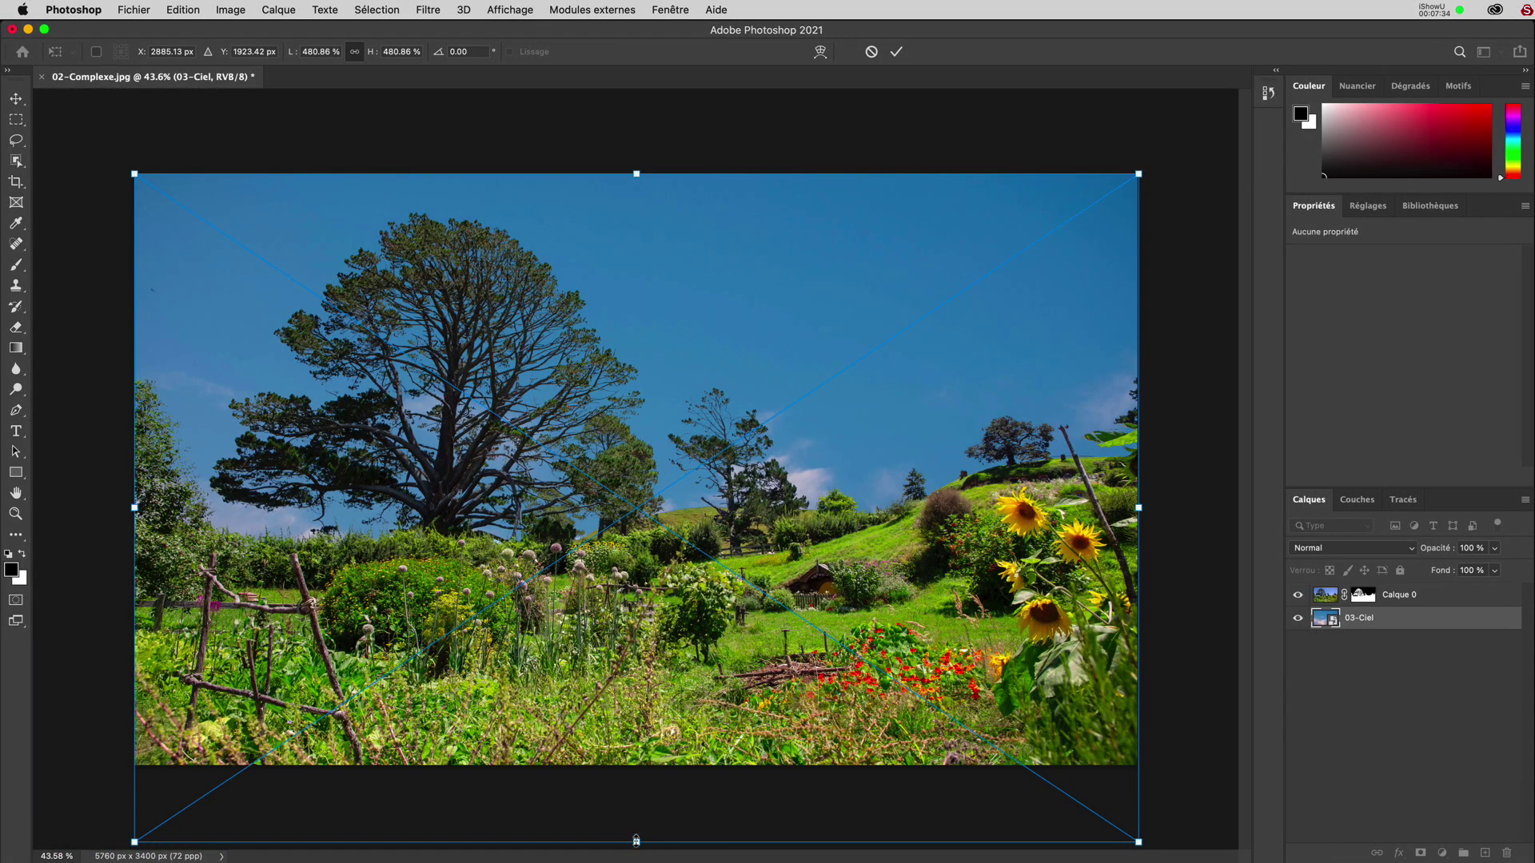
{"action": "mouse_move", "coordinate": [637, 841]}
{"action": "left_mouse_down"}
{"action": "mouse_move", "coordinate": [627, 655]}
{"action": "mouse_move", "coordinate": [624, 846]}
{"action": "left_mouse_up"}
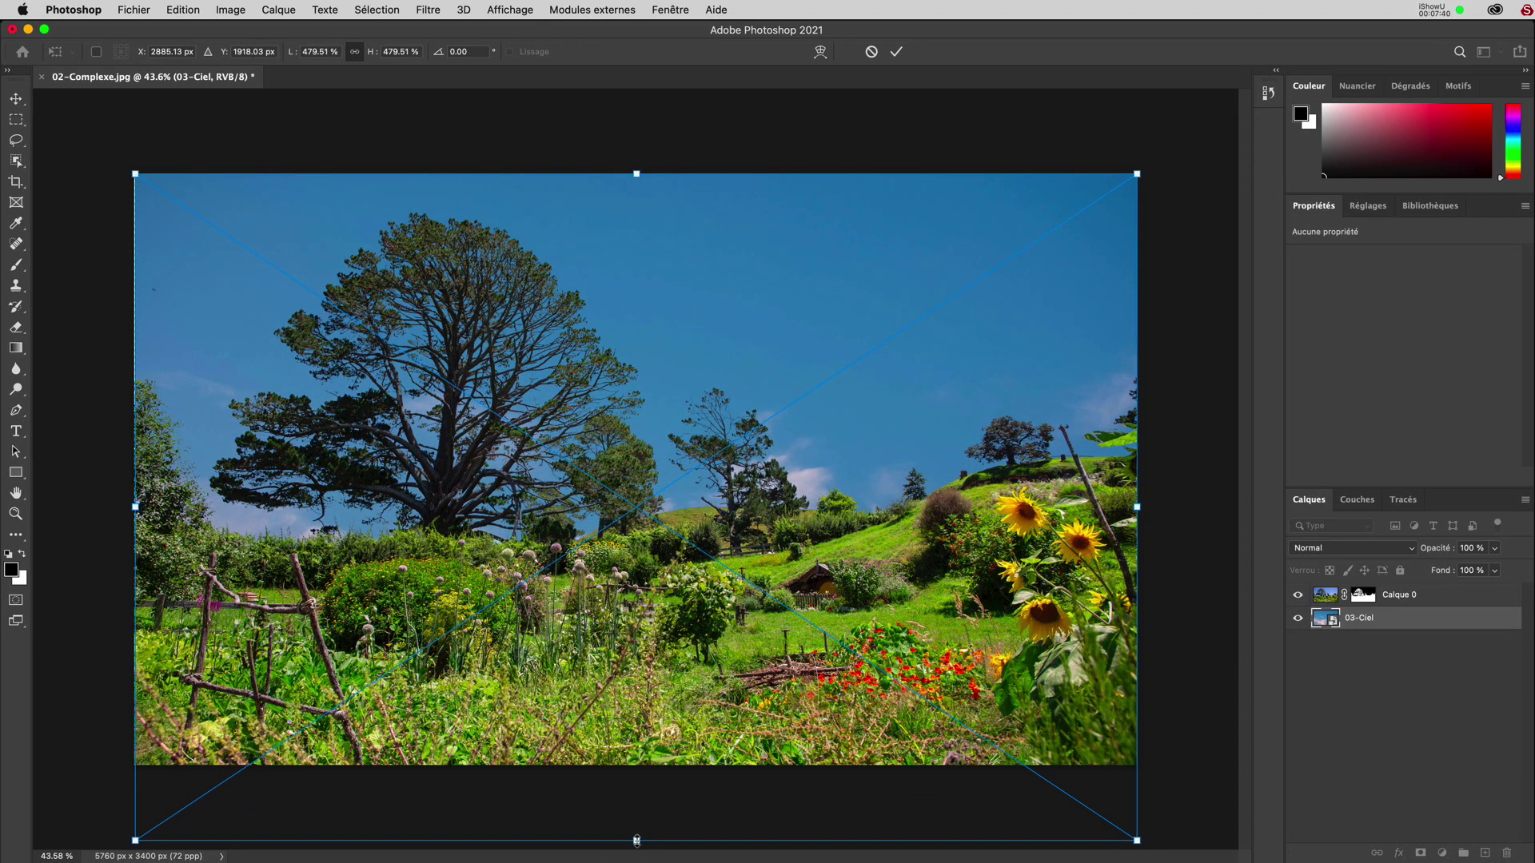
{"action": "left_click_drag", "start_coordinate": [636, 840], "coordinate": [656, 600]}
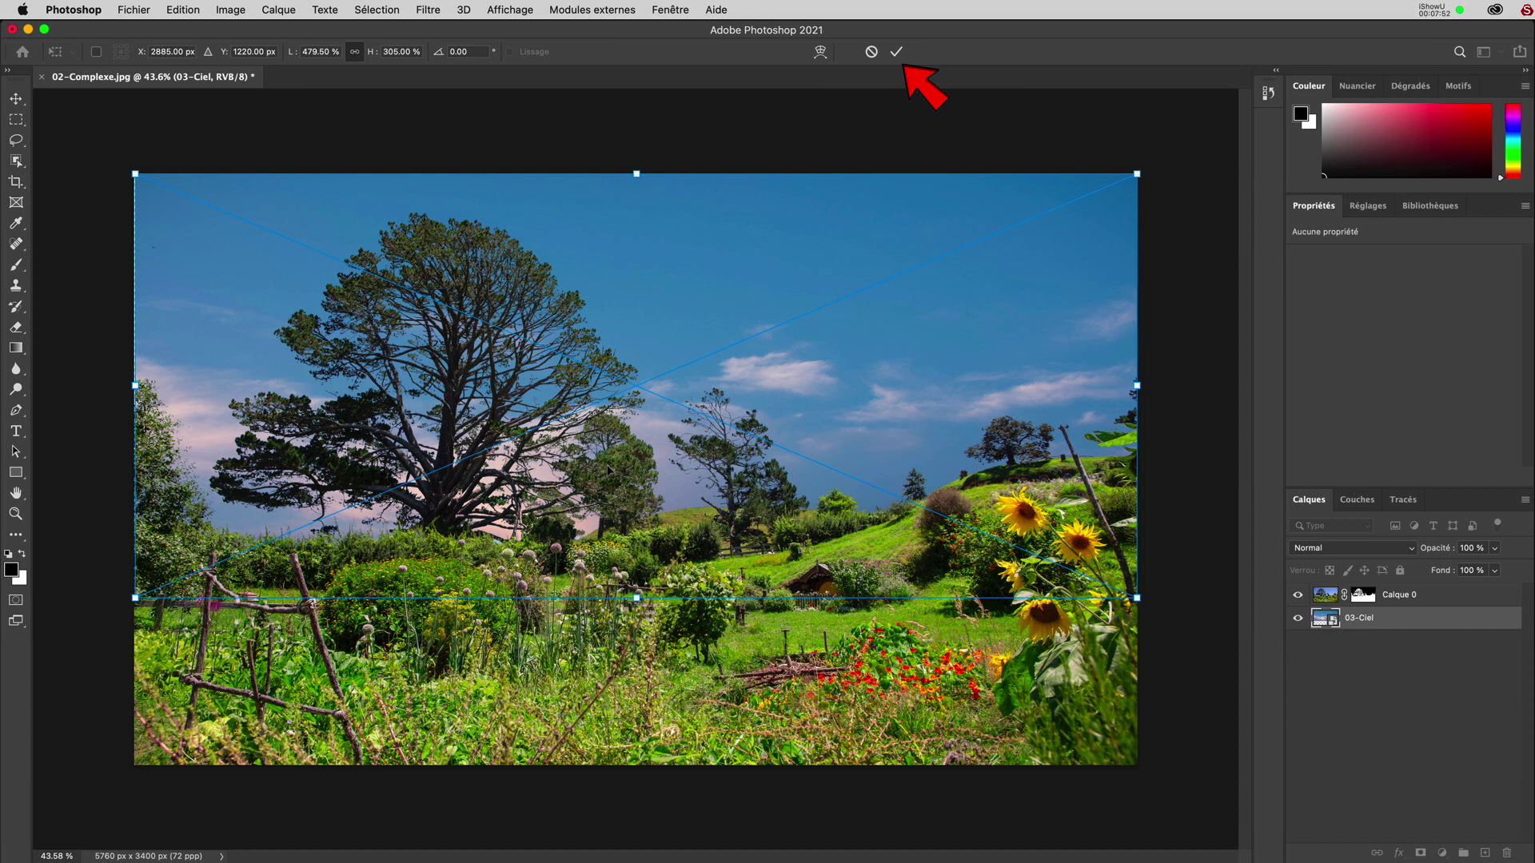
{"action": "left_click", "coordinate": [897, 52]}
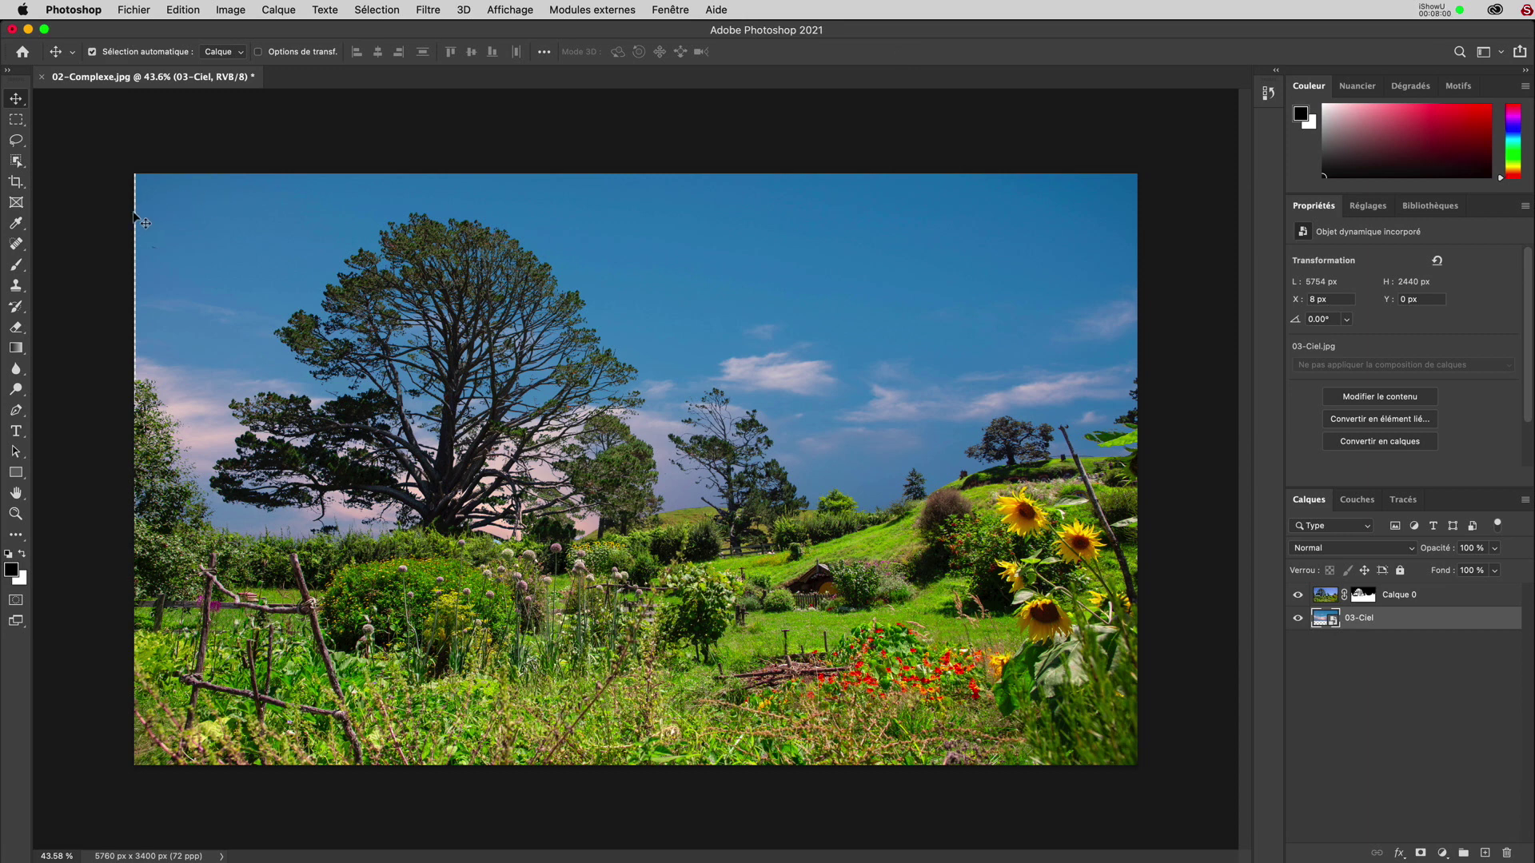
- Shift the sky flush with the canvas's left edge and enlarge it to about 5801 px wide to cover the right edge
{"action": "left_click", "coordinate": [169, 252]}
{"action": "left_click_drag", "start_coordinate": [219, 268], "coordinate": [241, 269]}
{"action": "key", "text": "ctrl+t"}
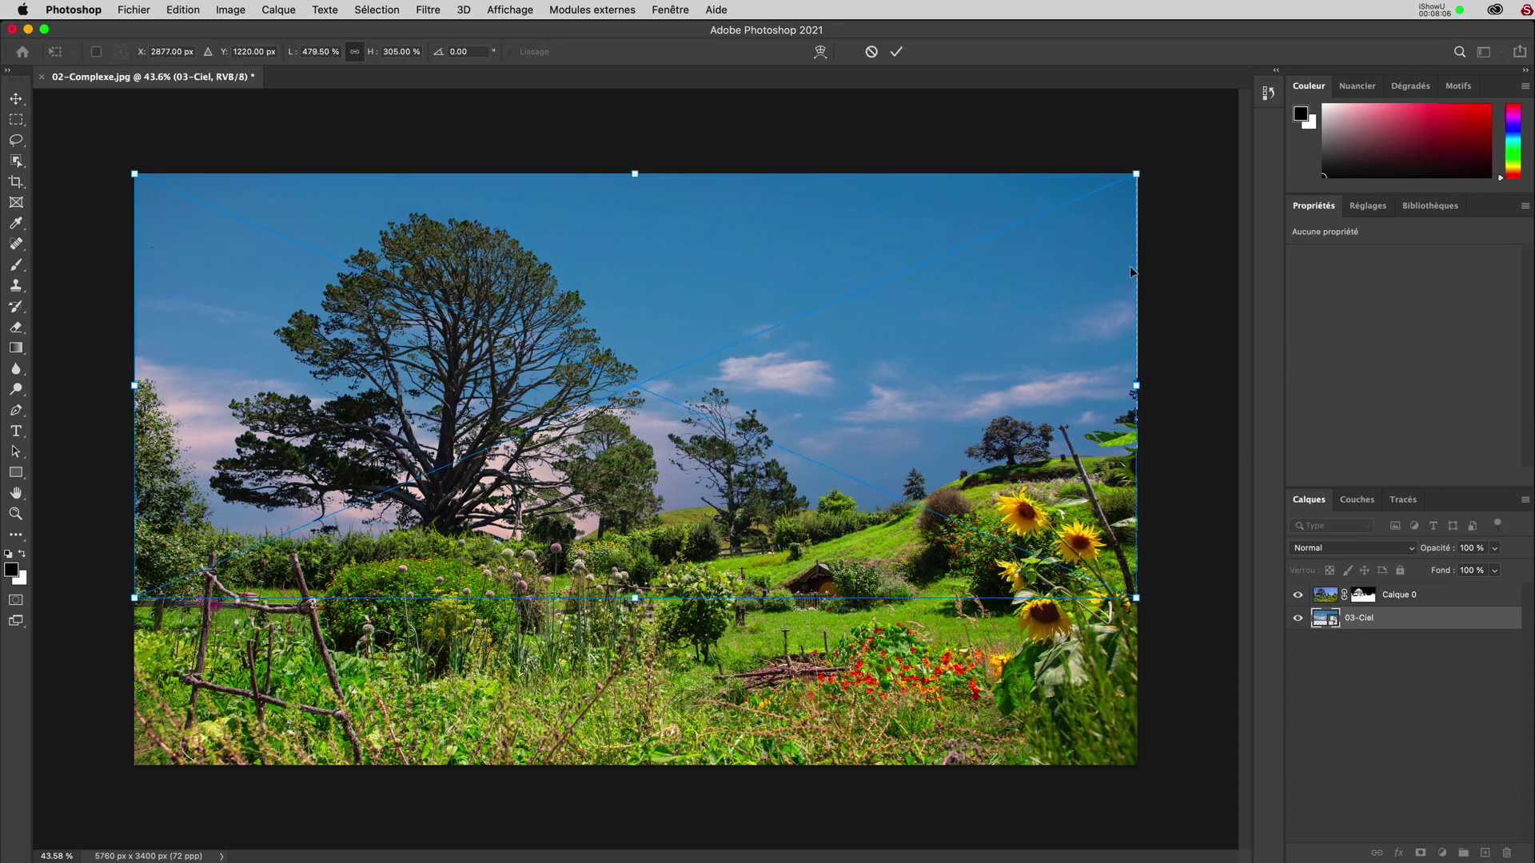
{"action": "left_click_drag", "start_coordinate": [1136, 386], "coordinate": [1145, 387]}
{"action": "key", "text": "Return"}
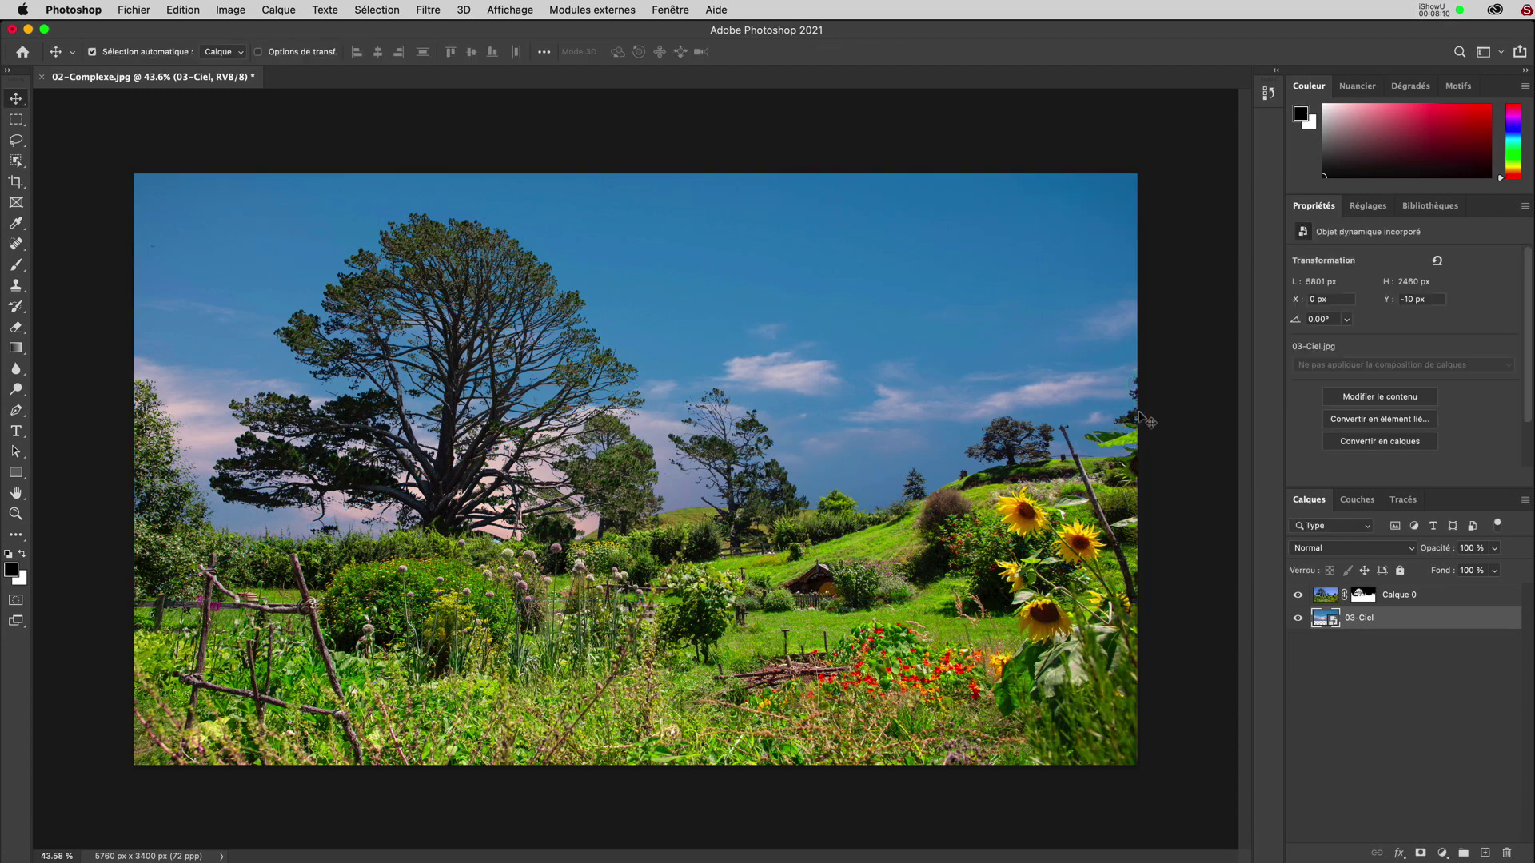